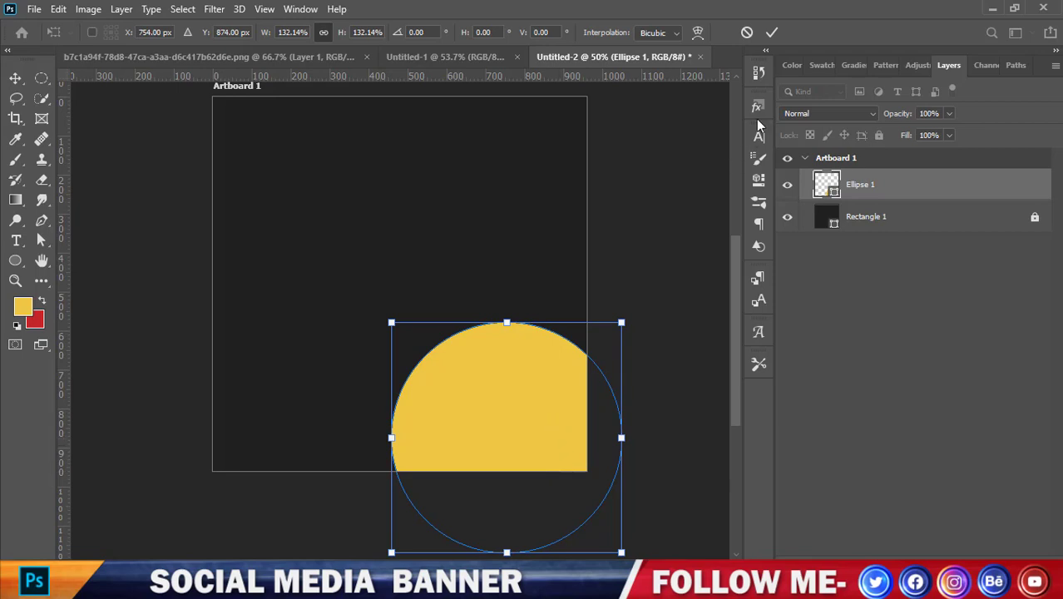
- Commit the large circle's resize, duplicate it to the upper part of the artboard and scale the copy to about 64%
left_click(772, 34)
left_click_drag(518, 434, 512, 207)
key("ctrl+t")
left_click_drag(613, 247, 551, 252)
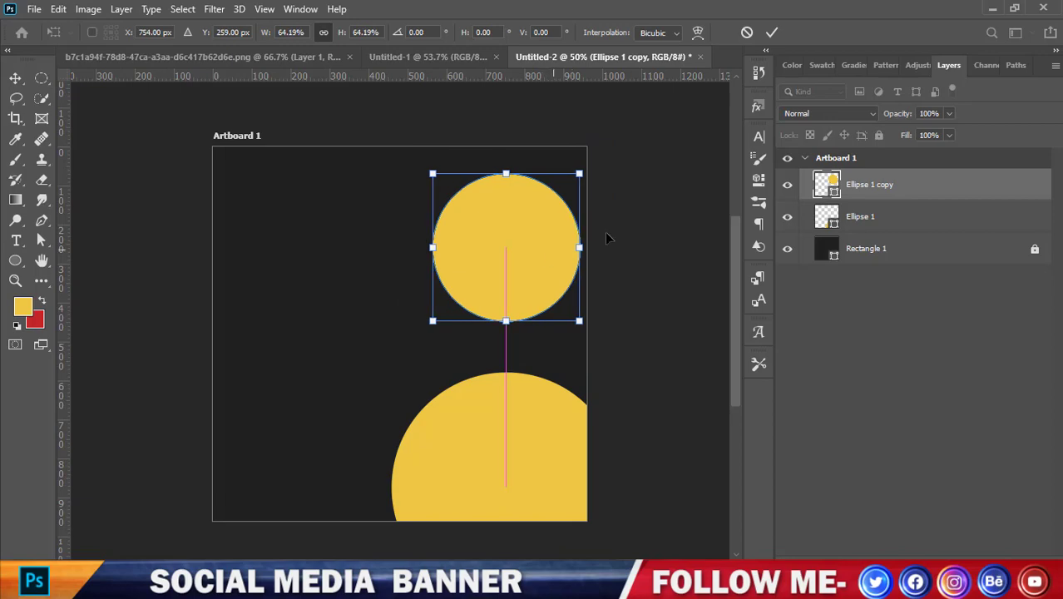
left_click(772, 34)
- Place the smartphone image file from the file browser onto the artboard
left_click(250, 524)
left_click(593, 363)
left_click_drag(173, 226, 486, 592)
left_click_drag(459, 545, 408, 313)
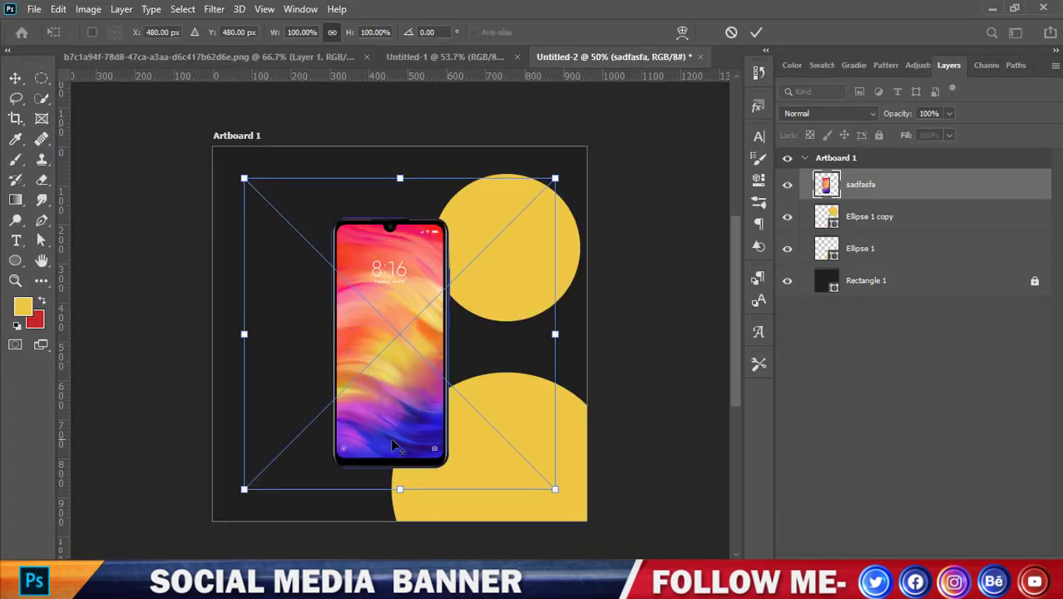
- Enlarge the placed phone image to about 110% and position it in front of the two yellow circles
scroll(390, 437, "up", 1)
left_click_drag(402, 356, 503, 390)
left_click_drag(675, 363, 691, 358)
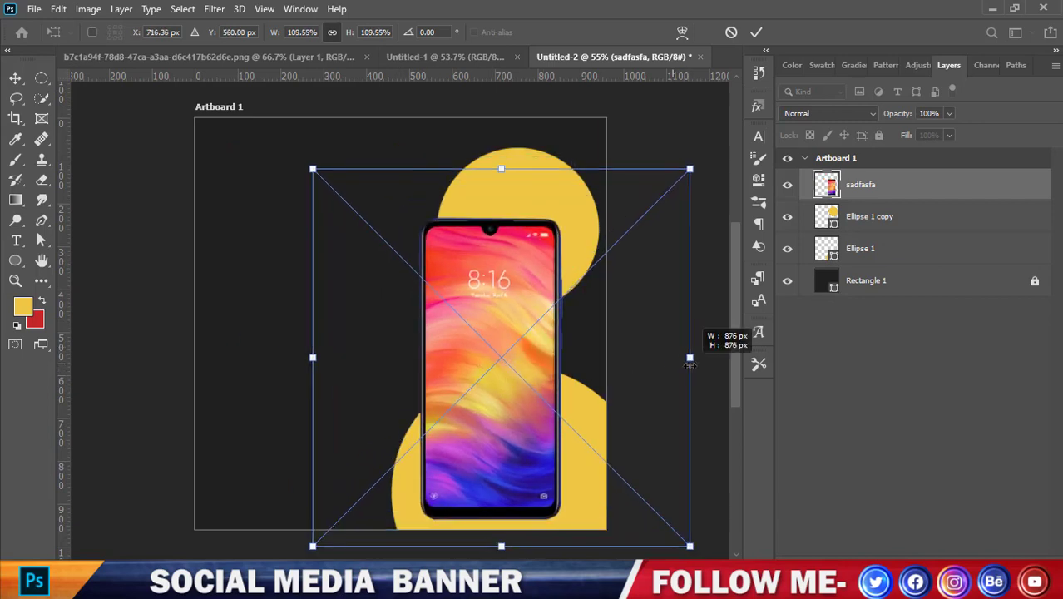
mouse_move(450, 366)
left_mouse_down()
mouse_move(458, 384)
mouse_move(468, 374)
left_mouse_up()
left_click(756, 32)
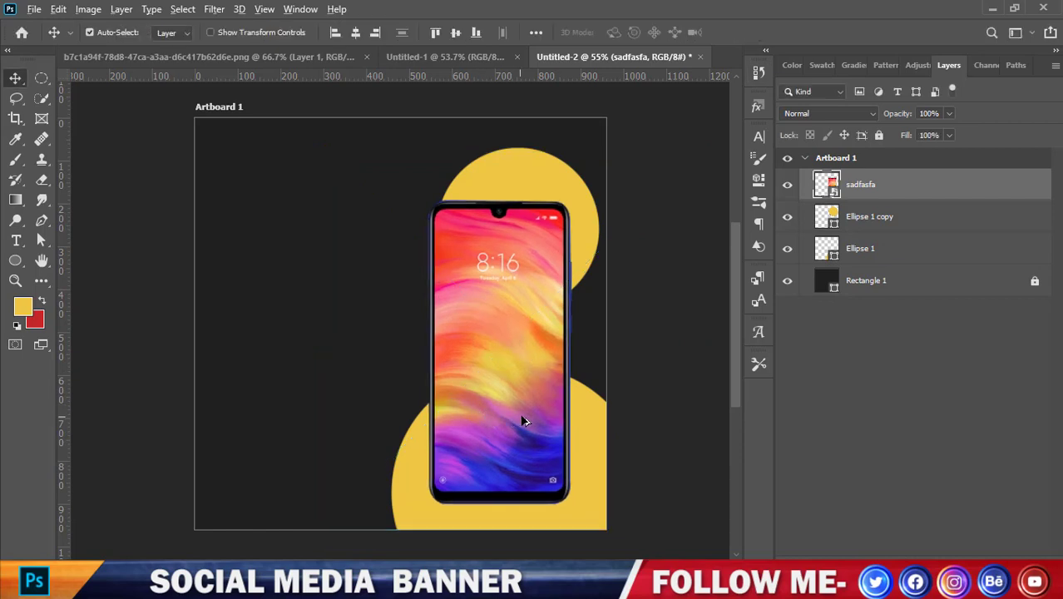
- Move the upper yellow circle down behind the phone's right edge and scale it down slightly
scroll(480, 413, "up", 2, "alt")
scroll(510, 404, "down", 1, "alt")
left_click_drag(579, 188, 596, 277)
key("ctrl+t")
left_click_drag(510, 351, 509, 345)
left_click(771, 33)
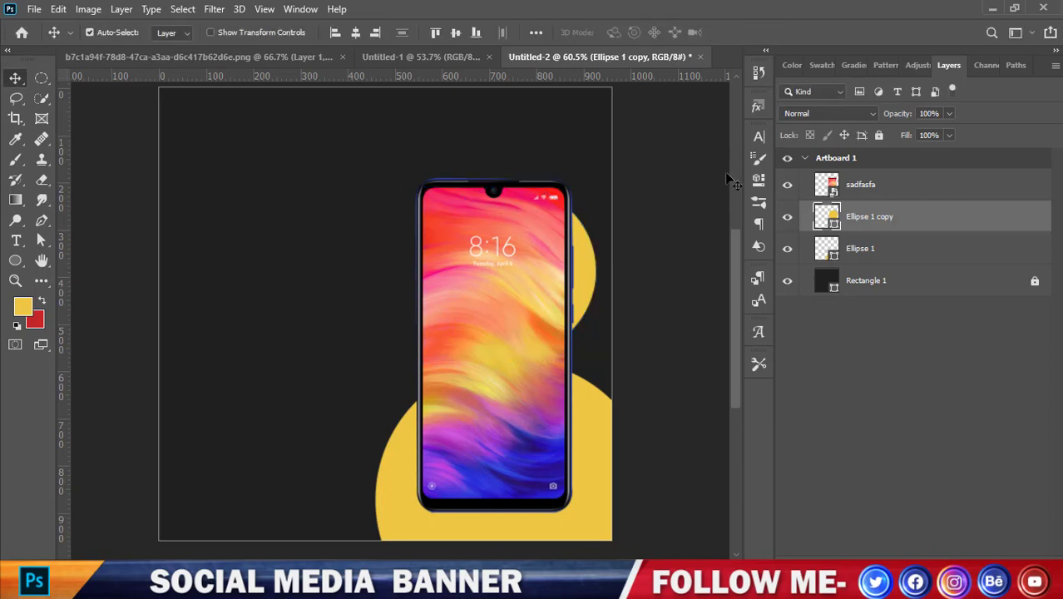
- Shift the phone image slightly up, fine-tune its vertical position in small nudges and deselect it
left_click(546, 422)
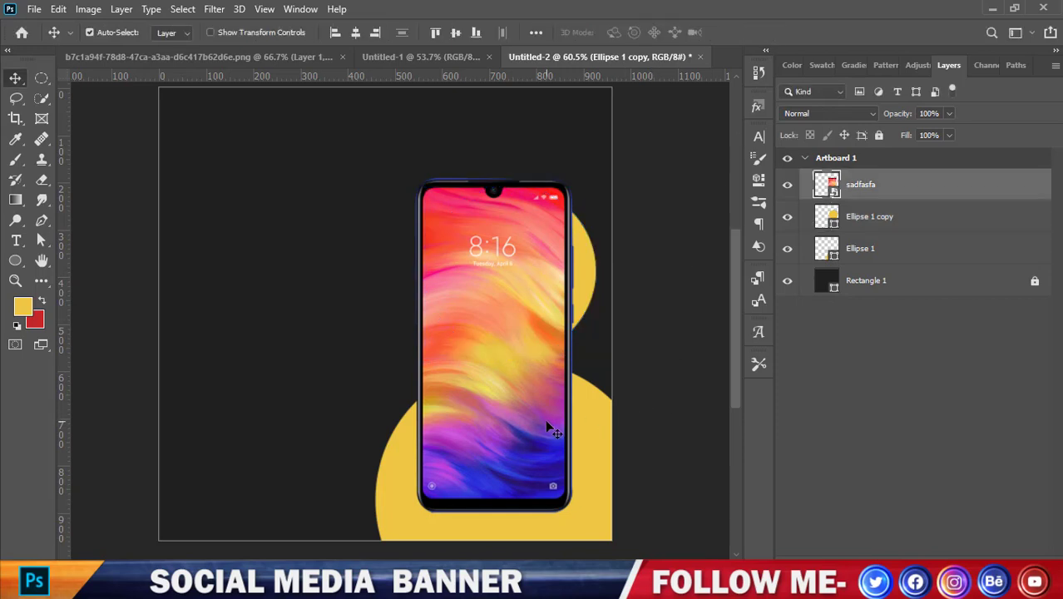
left_click_drag(517, 422, 517, 410)
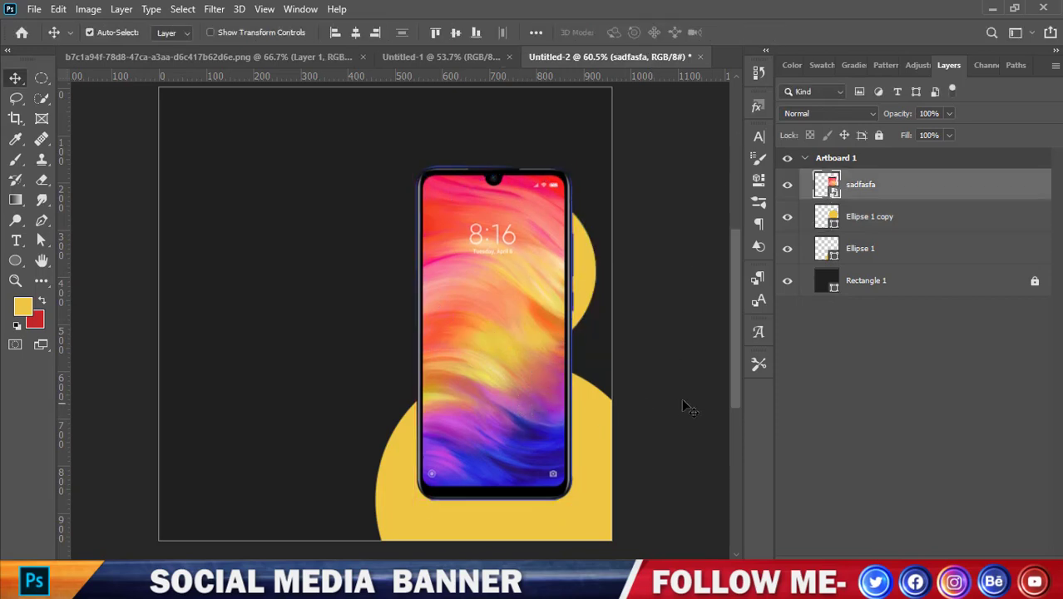
key("Down")
key("Down")
key("Down")
key("Down")
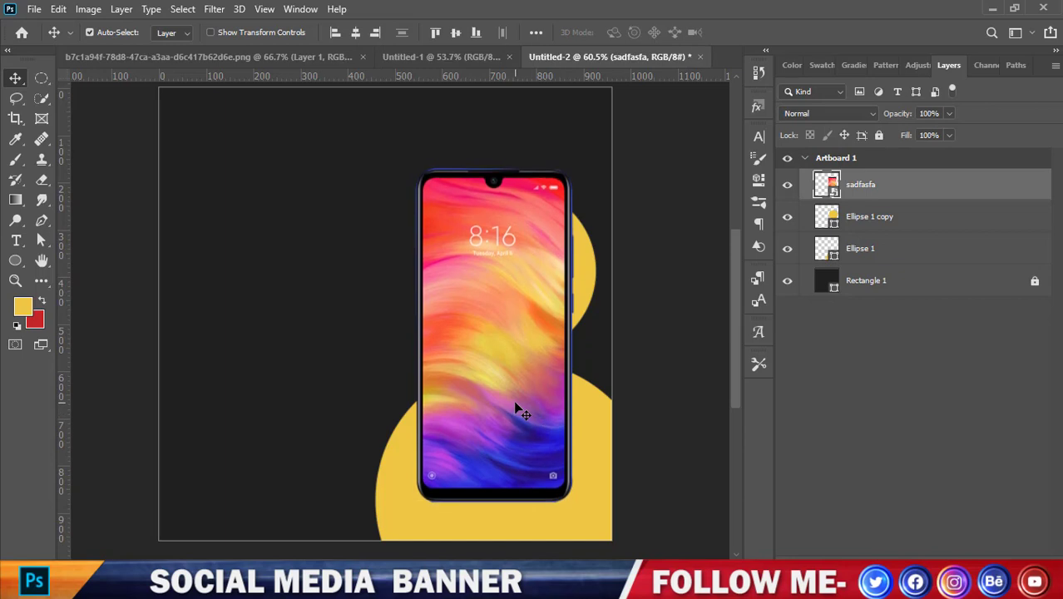
left_click(714, 317)
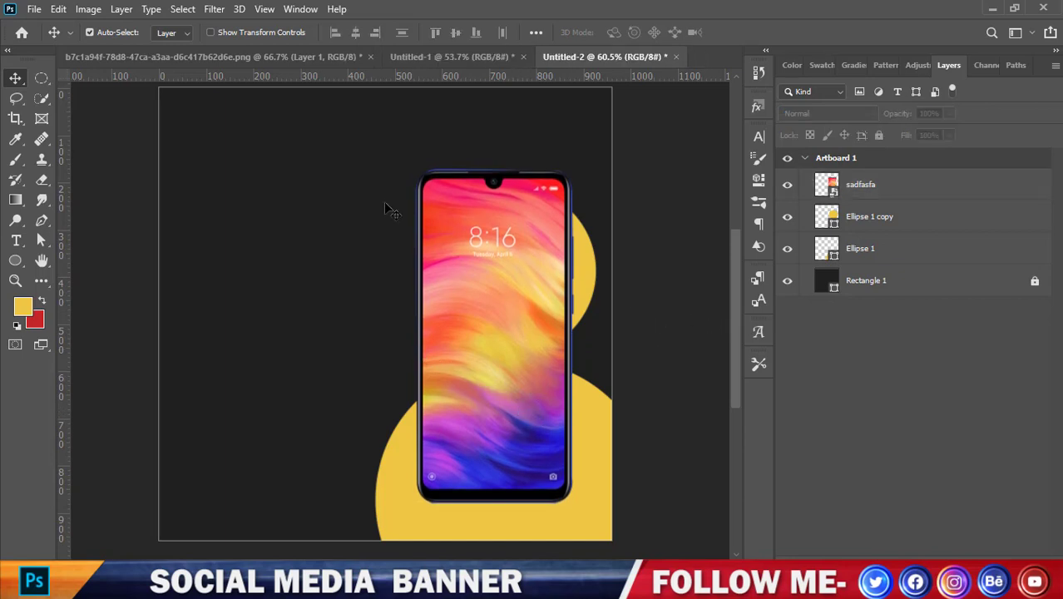
scroll(370, 277, "up", 3)
scroll(371, 277, "down", 4)
scroll(486, 312, "up", 2)
scroll(430, 196, "down", 2)
scroll(298, 197, "up", 2)
scroll(295, 196, "down", 1)
scroll(285, 158, "up", 1)
scroll(287, 175, "down", 1)
scroll(249, 157, "up", 1)
scroll(151, 198, "down", 1)
scroll(150, 194, "up", 1)
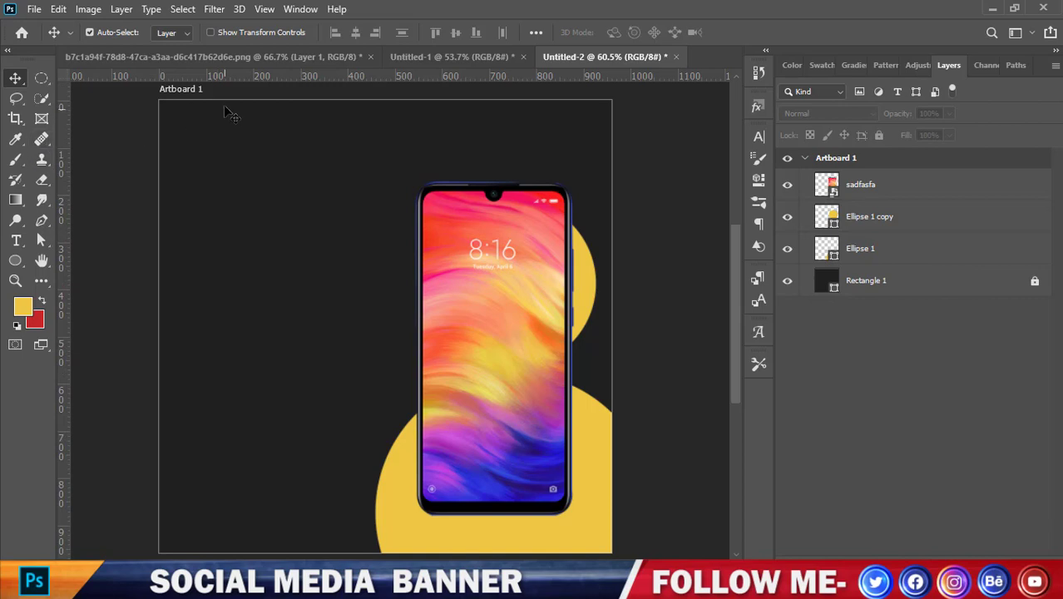
- Add a horizontal guide across the artboard's upper third and write the text REDMI in the empty area beside the phone
left_click_drag(254, 79, 259, 234)
scroll(147, 267, "down", 2)
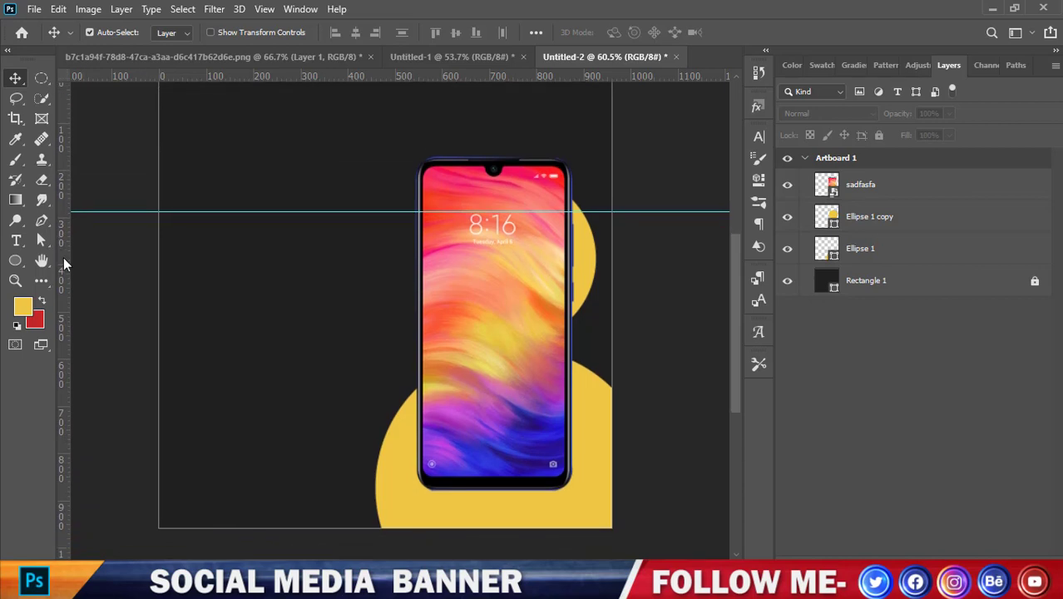
left_click(20, 240)
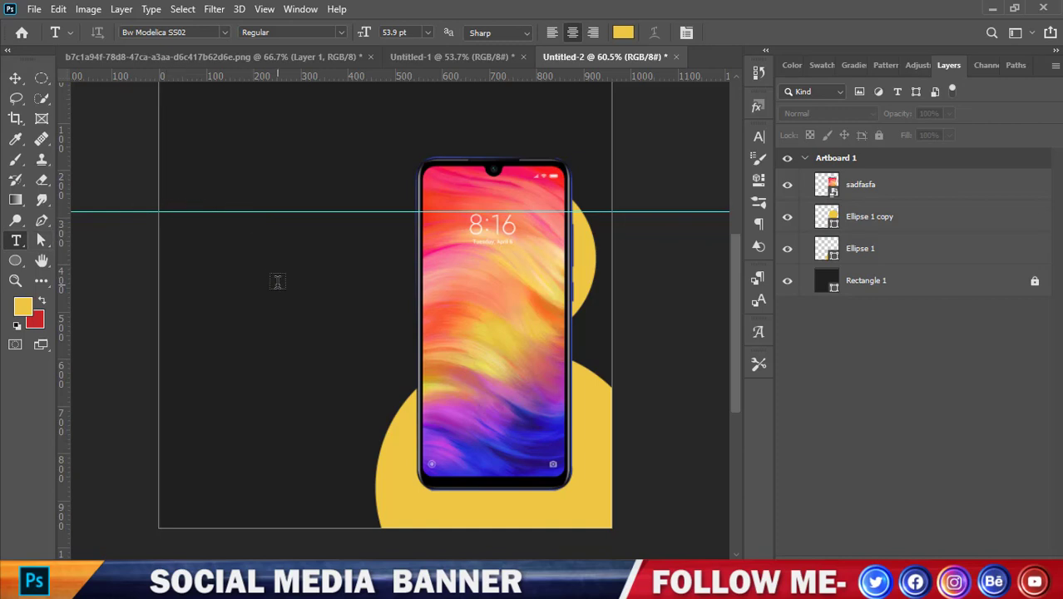
left_click(250, 268)
key("BackSpace")
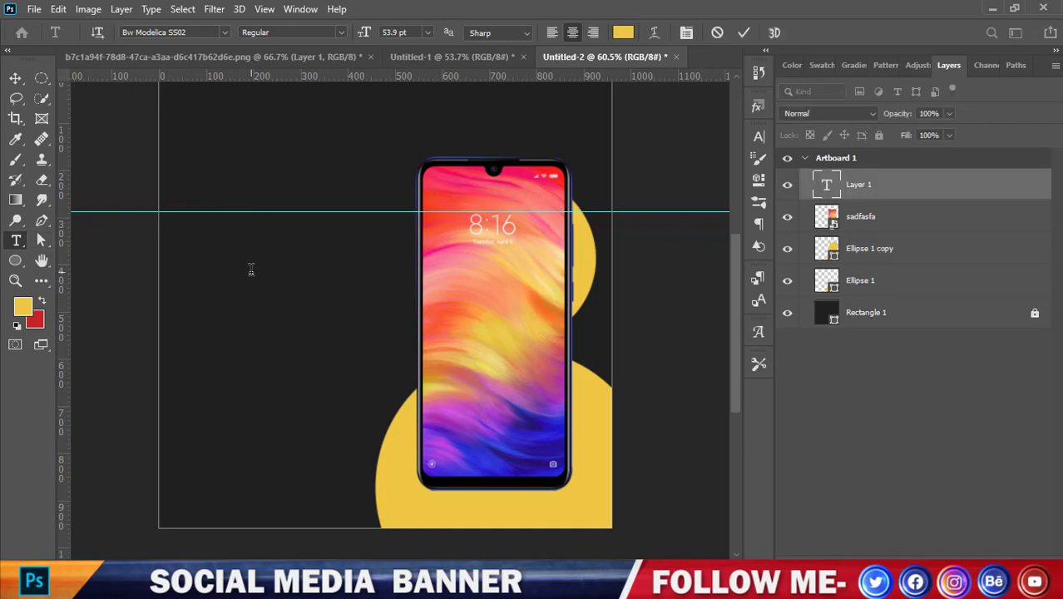
type("REDMI")
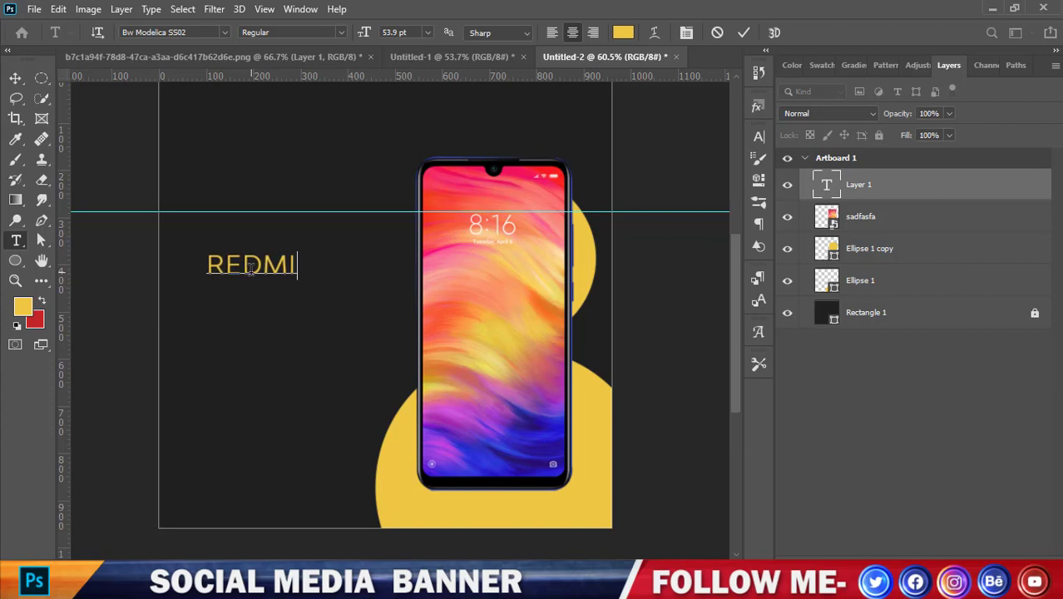
left_click(15, 77)
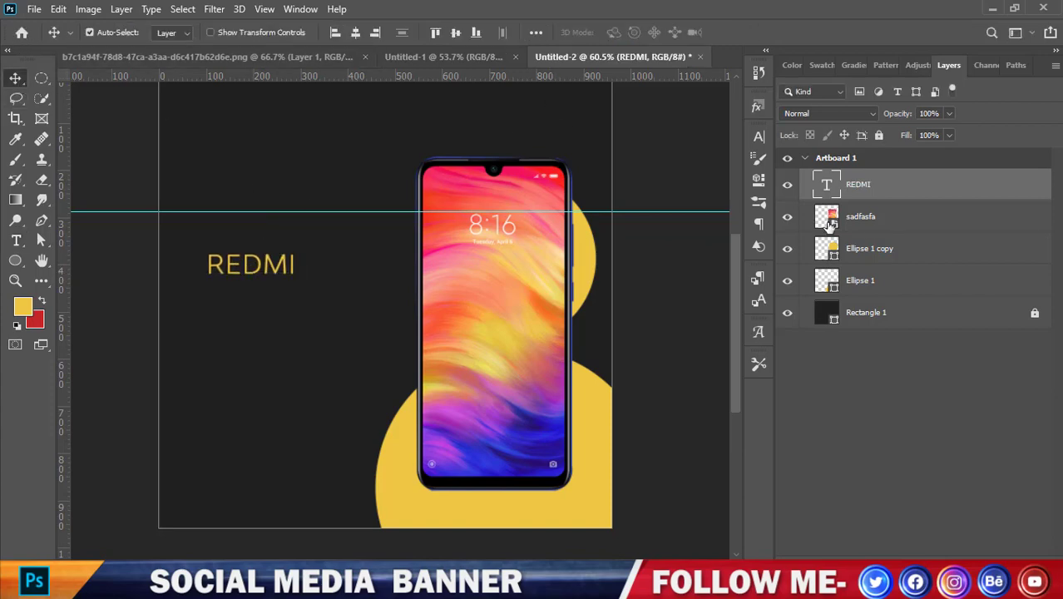
- Recolor the REDMI text white (ffffff) and move it near the artboard's left edge, just below the guide
double_click(829, 184)
left_click(623, 32)
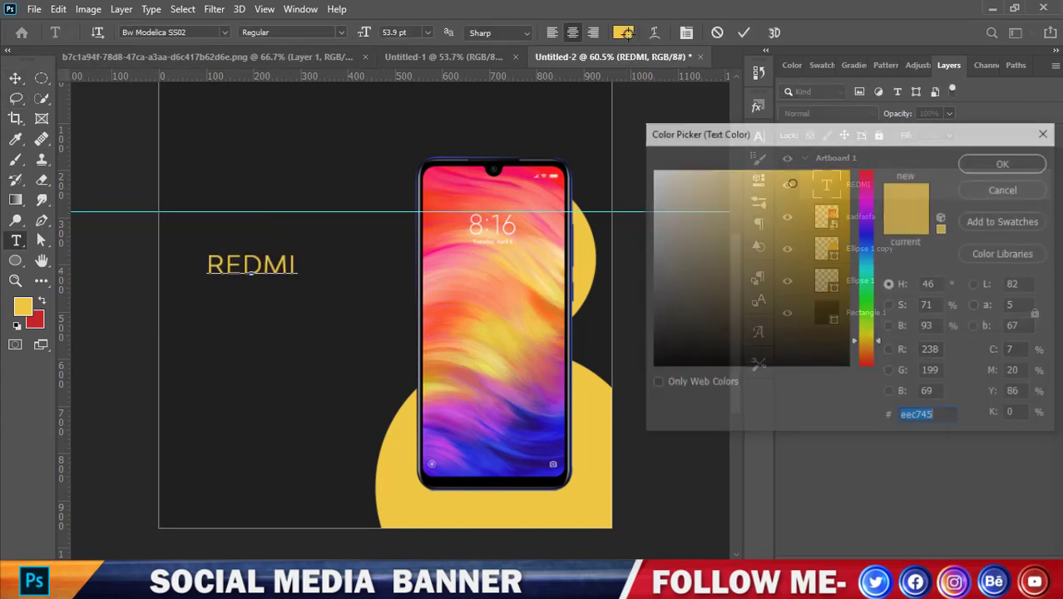
left_click_drag(679, 172, 652, 168)
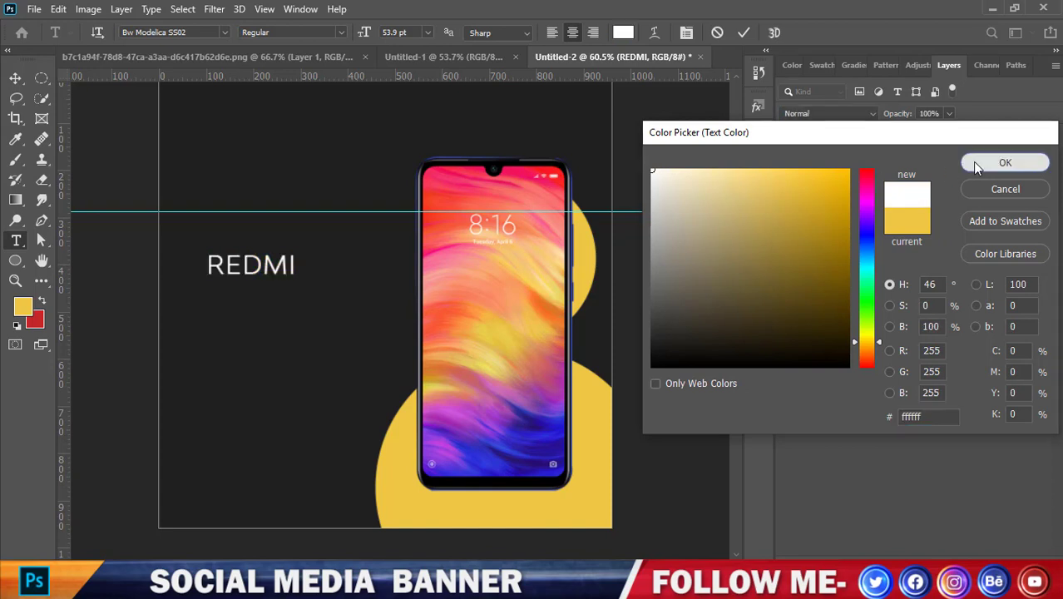
left_click(1005, 162)
left_click(15, 77)
left_click_drag(259, 270, 228, 272)
key("ctrl+z")
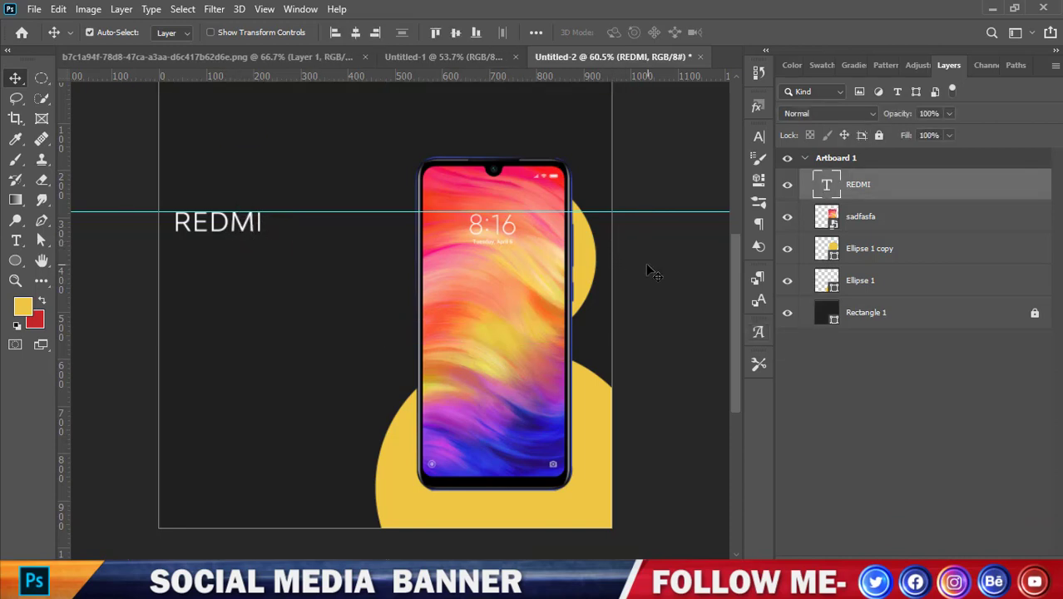
- Duplicate the REDMI text directly below itself and change the copy's wording to NOTE7
left_click_drag(241, 236, 247, 272)
key("t")
double_click(238, 265)
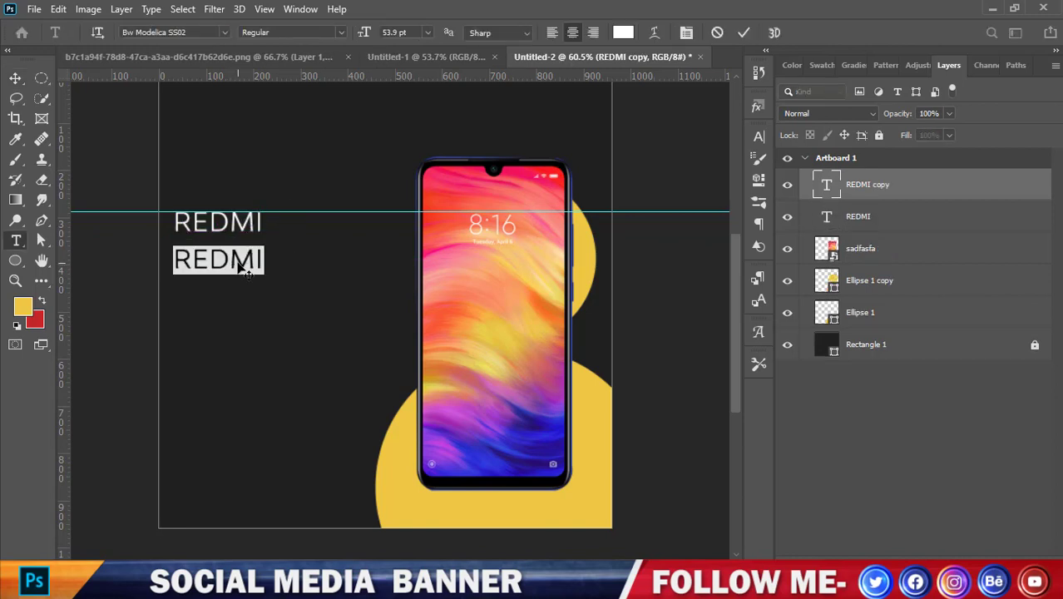
type("NOTE")
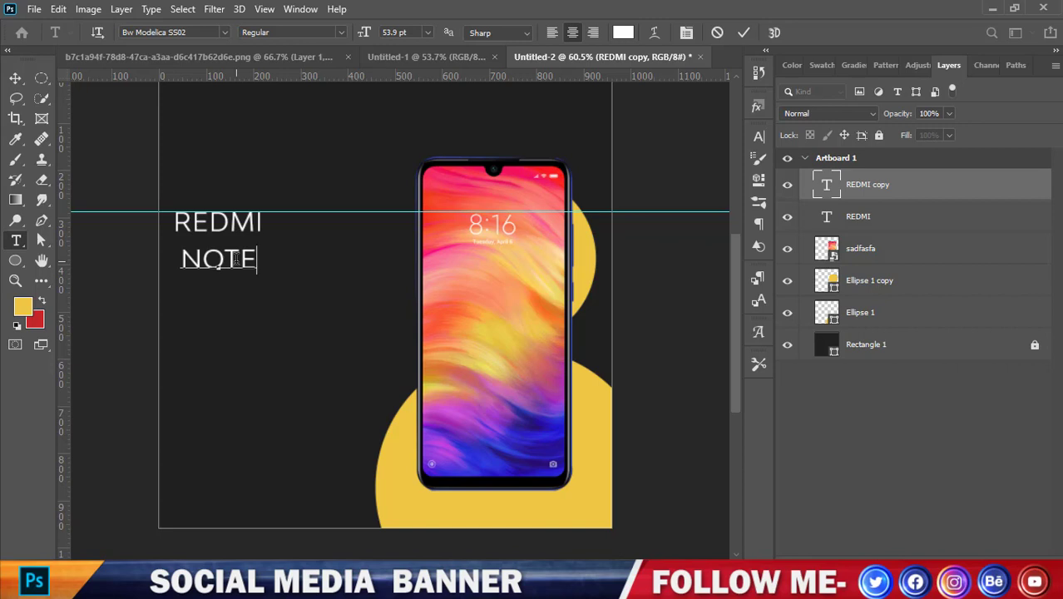
type("7")
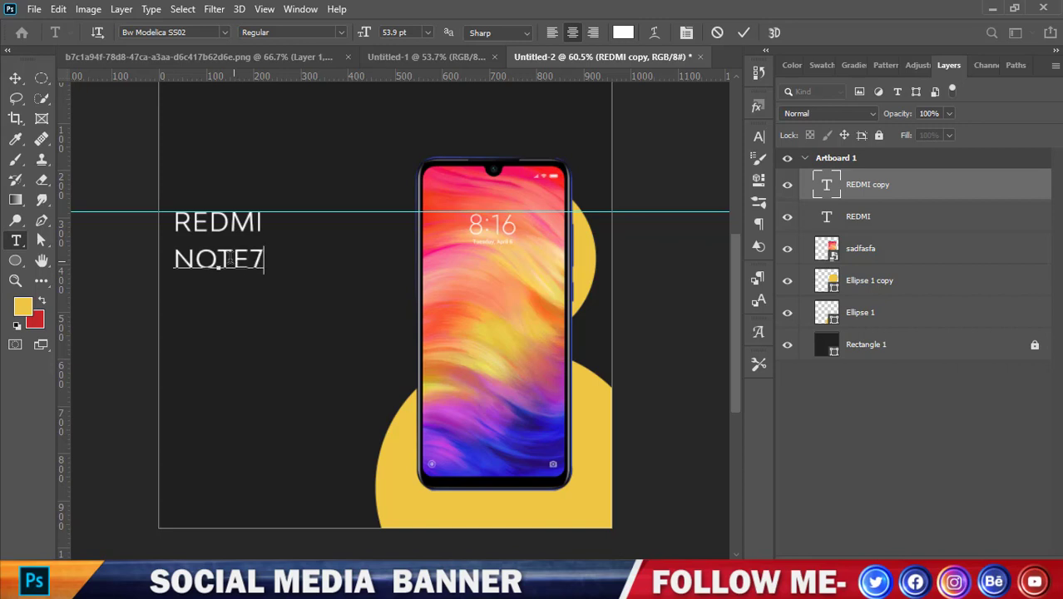
left_click(15, 77)
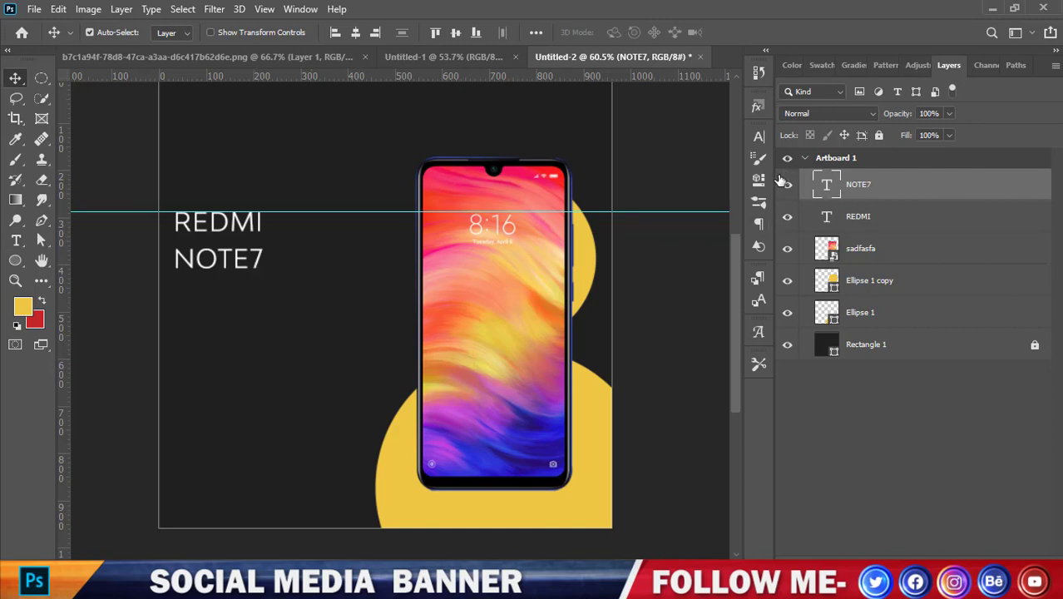
- Set the font of both the NOTE7 and REDMI texts to Franklin Gothic Demi
left_click(758, 137)
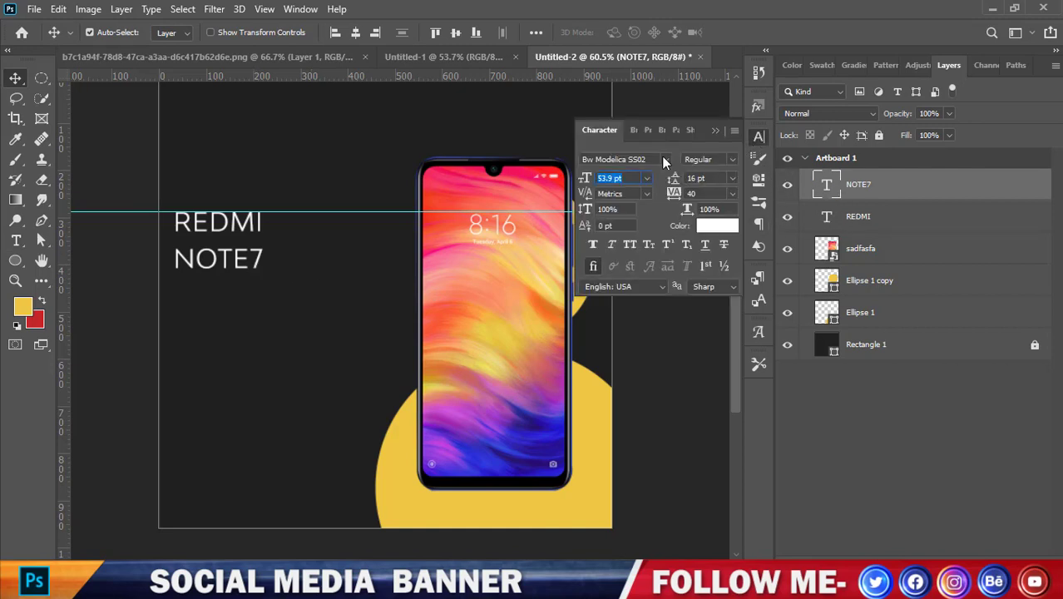
left_click(663, 158)
left_click(690, 223)
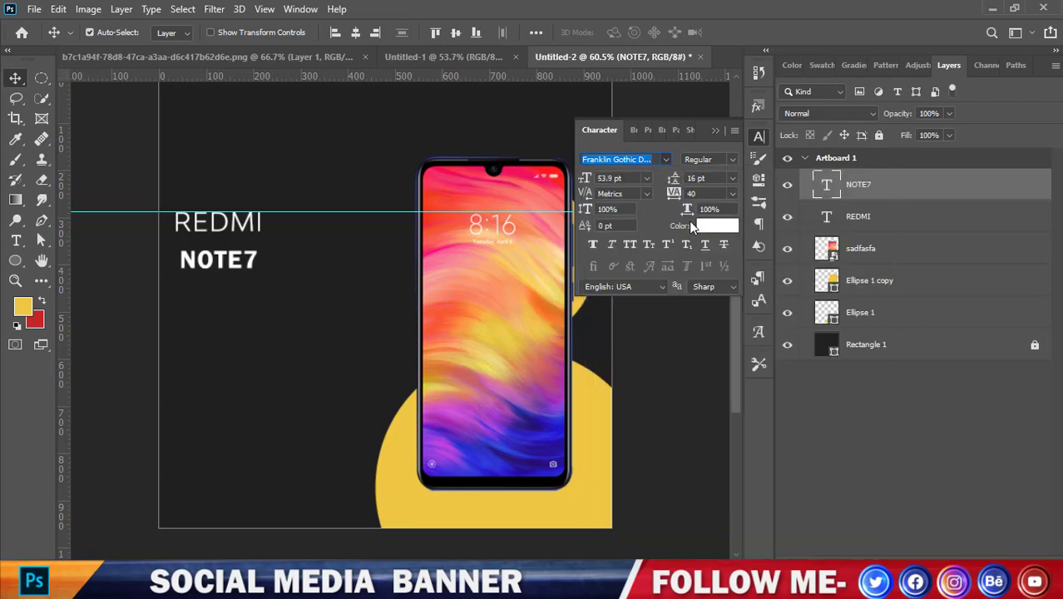
left_click(248, 233)
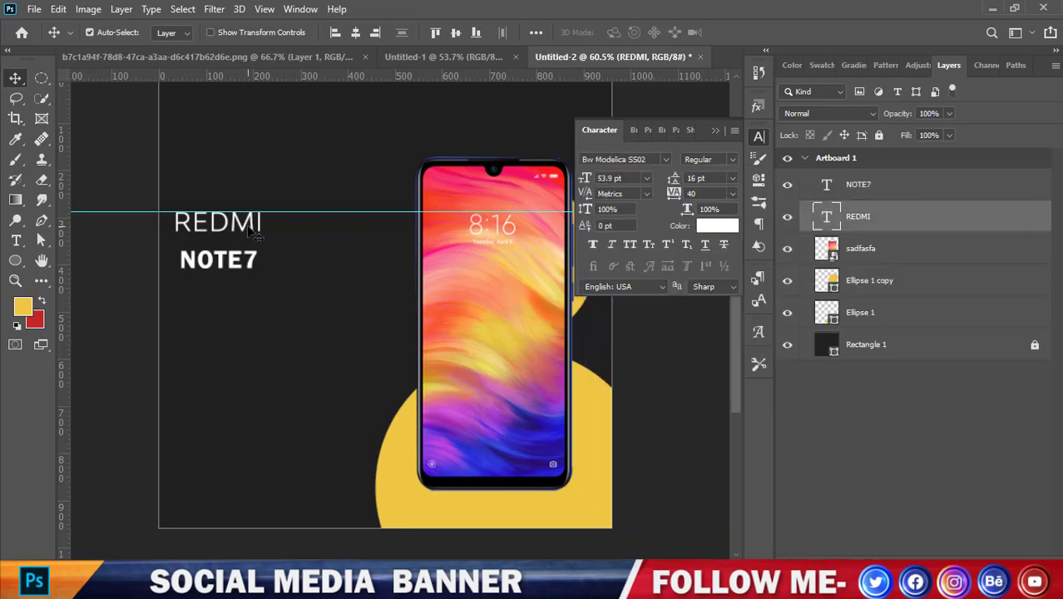
left_click(668, 158)
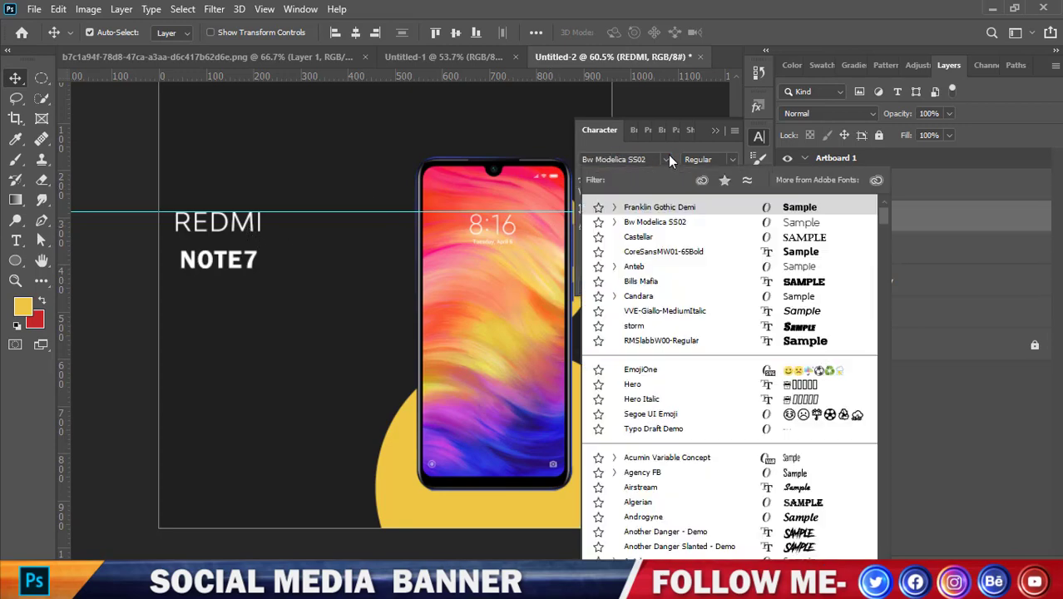
left_click(672, 206)
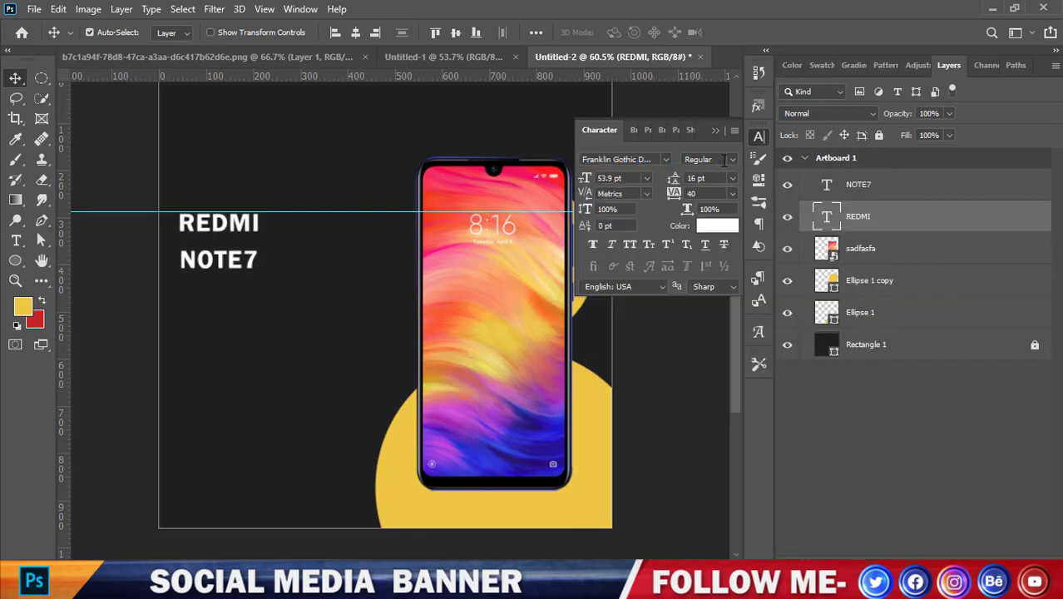
- Scale the REDMI text down to about 43% and keep it just under the guide near the artboard's left edge
key("ctrl+t")
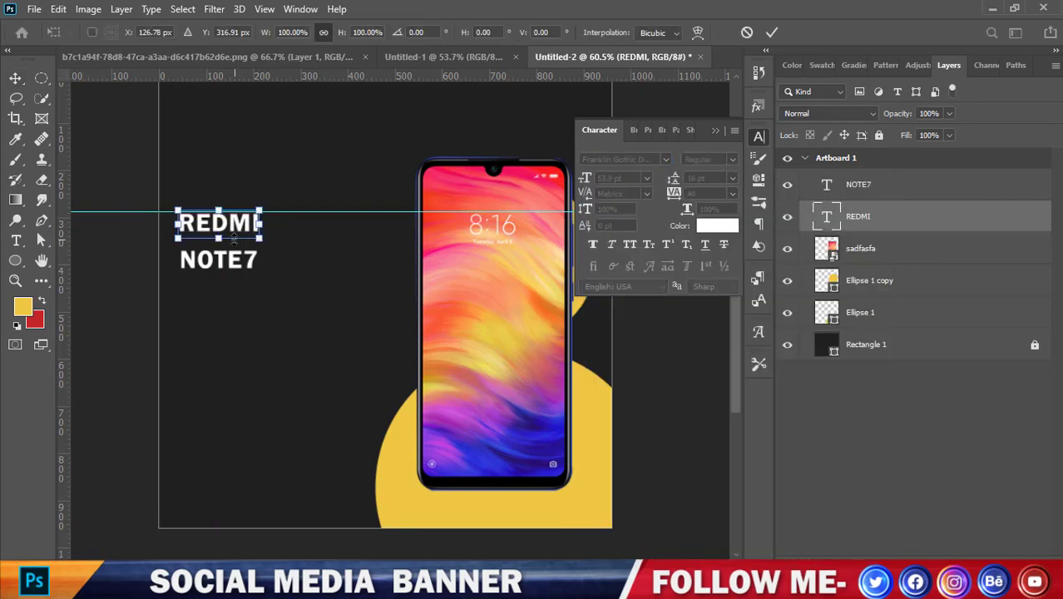
scroll(239, 232, "up", 2)
scroll(241, 236, "up", 1)
left_click_drag(271, 218, 174, 221)
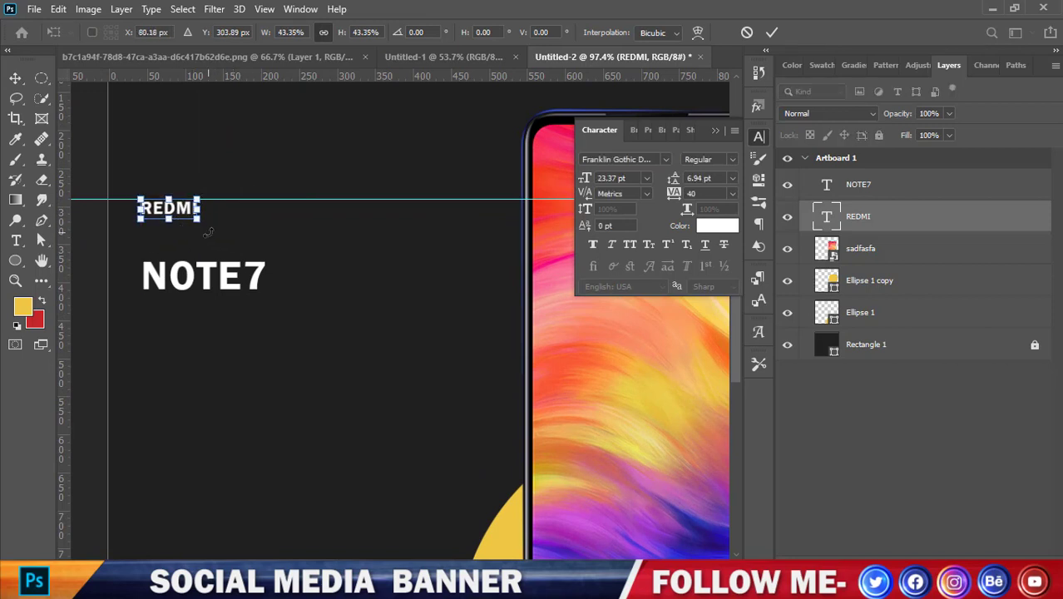
left_click(772, 32)
- Move the NOTE7 text up so it sits closely beneath REDMI
left_click_drag(202, 284, 200, 251)
key("Up")
key("Up")
key("Up")
key("Up")
key("Up")
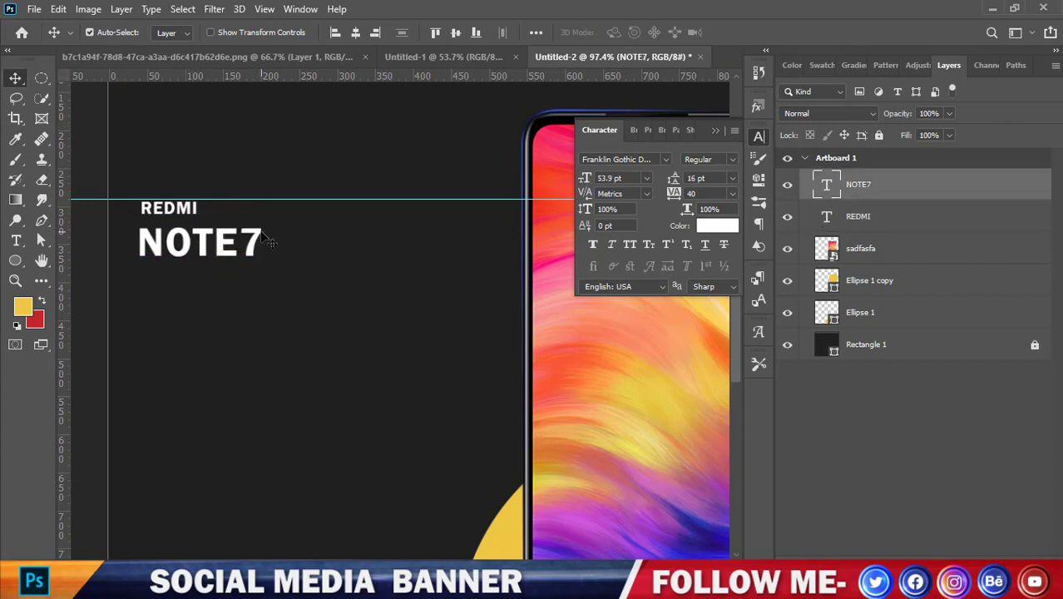
- Enlarge the REDMI text to about 109% of its size
left_click(854, 221)
key("ctrl+t")
mouse_move(198, 207)
left_mouse_down()
mouse_move(210, 206)
mouse_move(200, 208)
left_mouse_up()
key("Right")
key("Right")
key("Right")
key("Right")
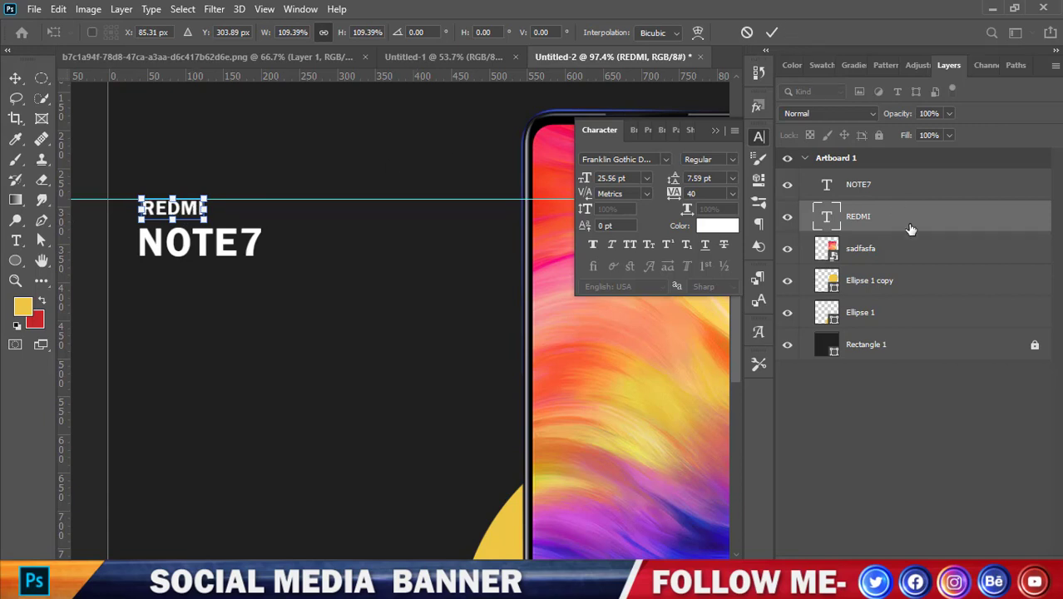
- Align the left edges of the REDMI and NOTE7 texts, then deselect them
left_click(878, 184, "shift")
left_click(335, 33)
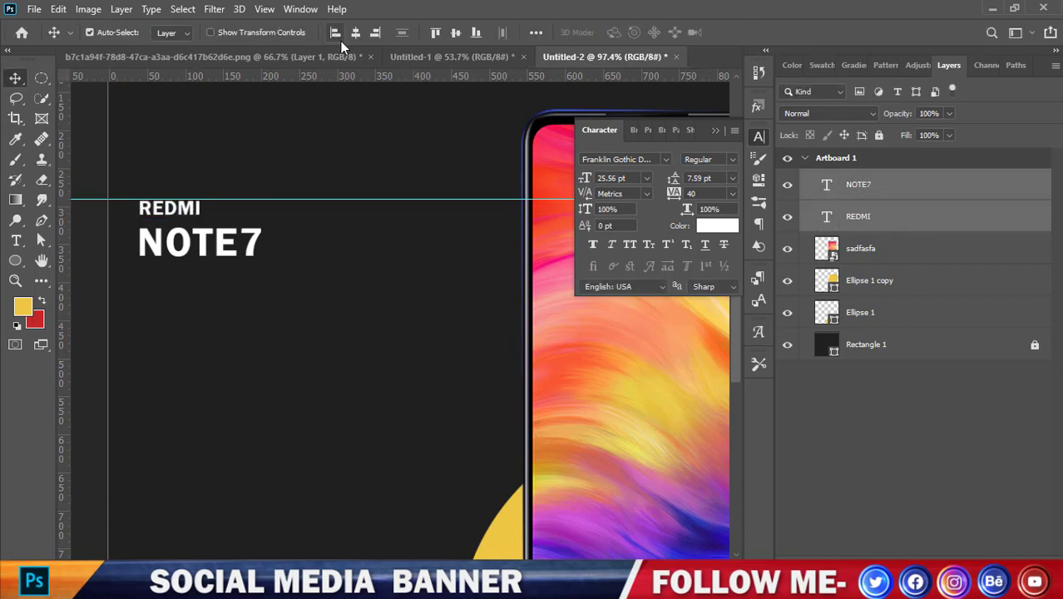
left_click(301, 163)
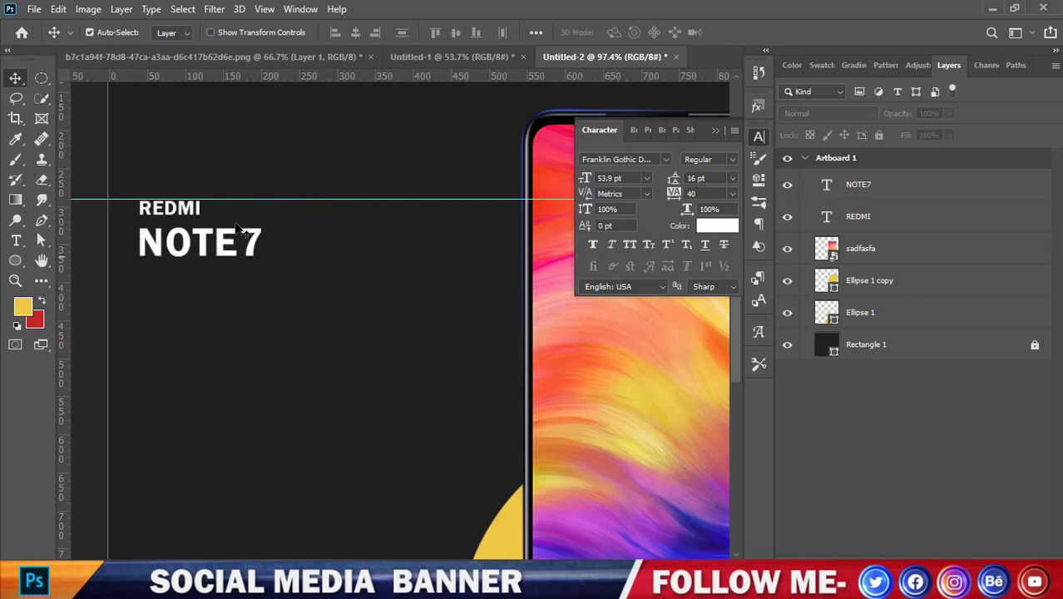
- Nudge the REDMI text down slightly to tighten its gap to NOTE7
left_click(179, 216)
key("Down")
key("Down")
key("Down")
key("Down")
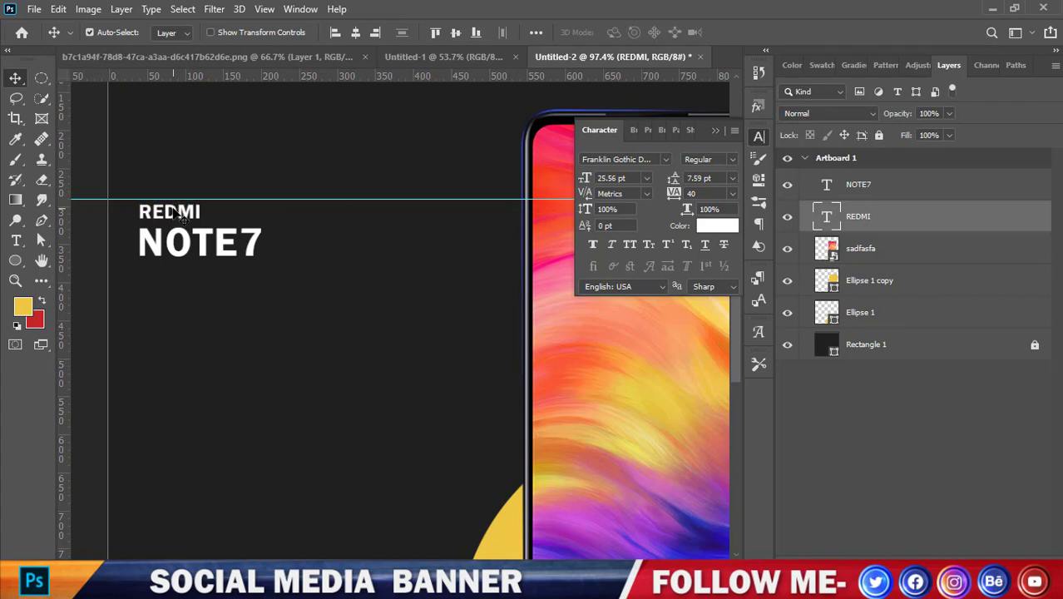
- Duplicate the REDMI text below NOTE7, change the copy's wording to INTERNATIONAL GLOBAL, and shift it right into view on the artboard
scroll(240, 268, "down", 1)
left_click_drag(200, 208, 214, 281)
double_click(209, 282)
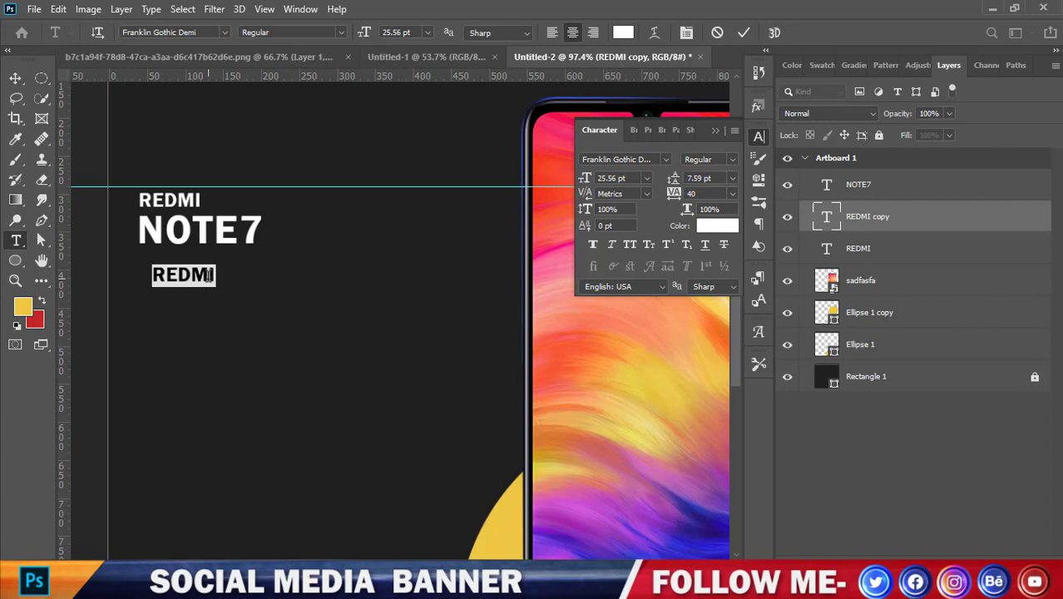
key("BackSpace")
type("INTERNA")
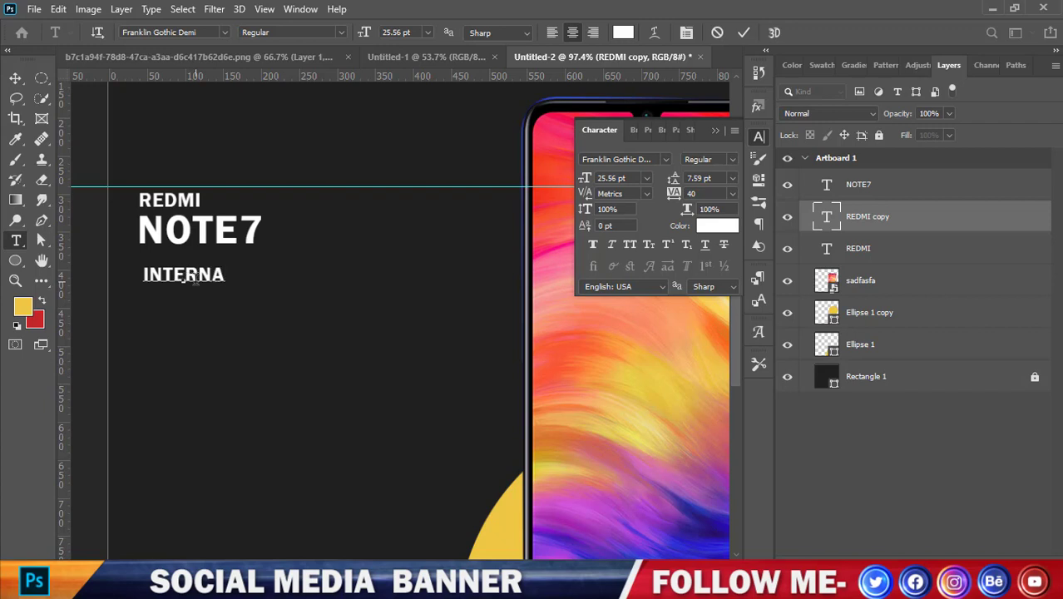
type("TIONA")
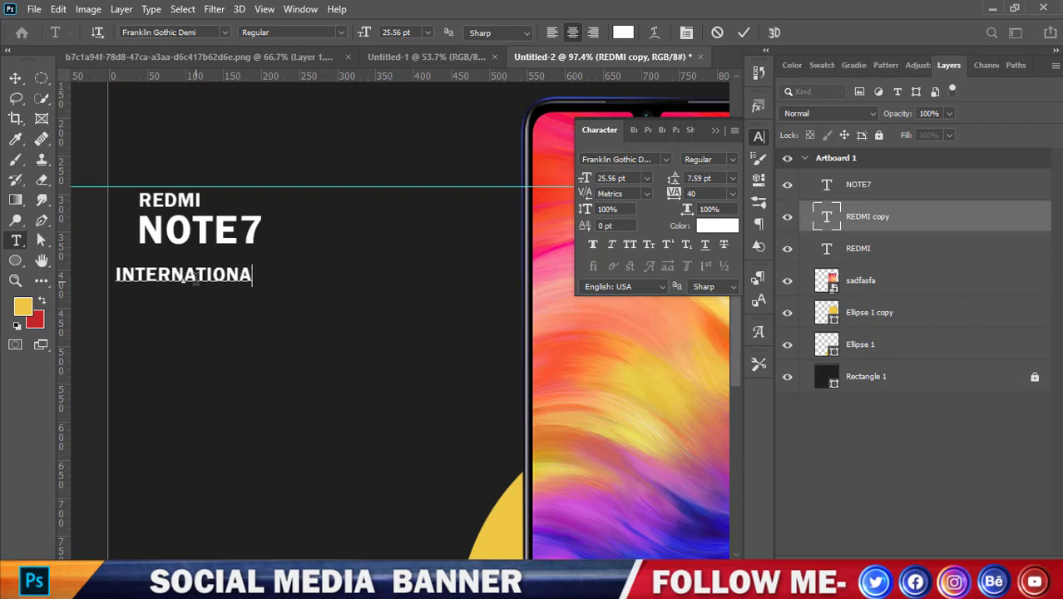
type("L GLOBALK")
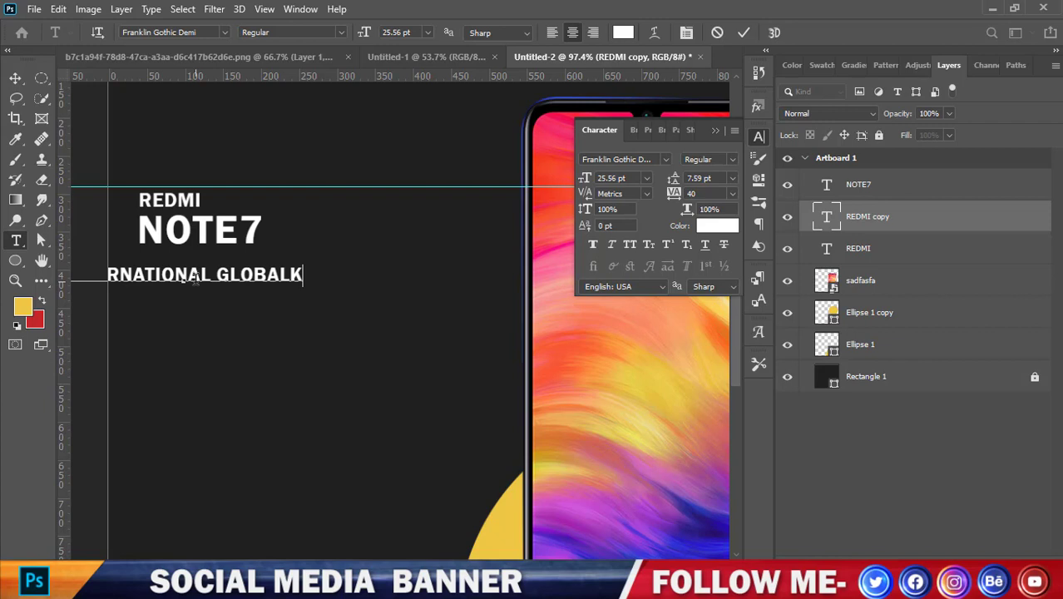
key("BackSpace")
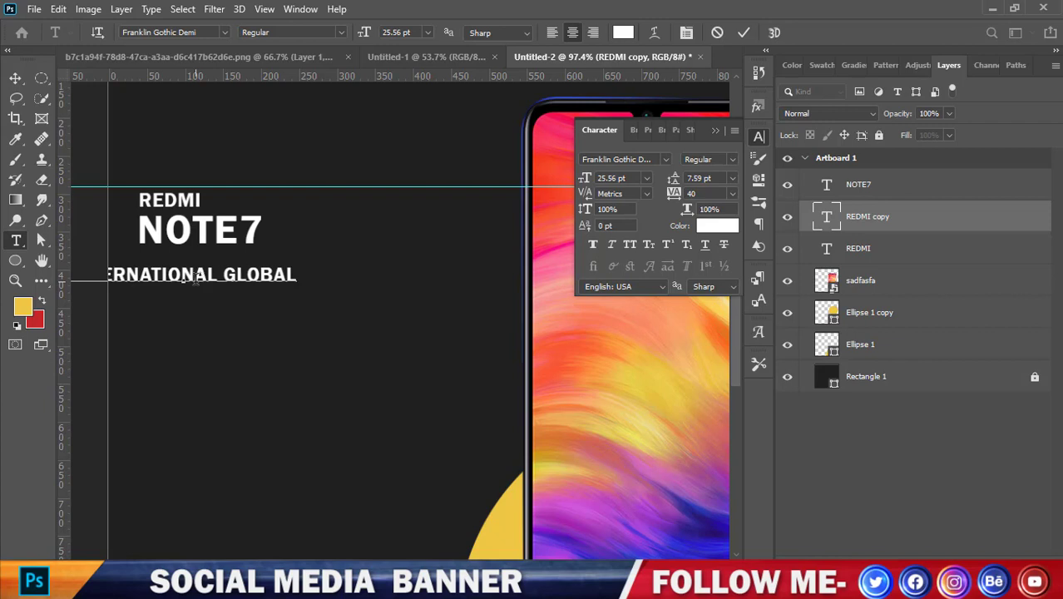
left_click(16, 78)
left_click_drag(173, 279, 223, 281)
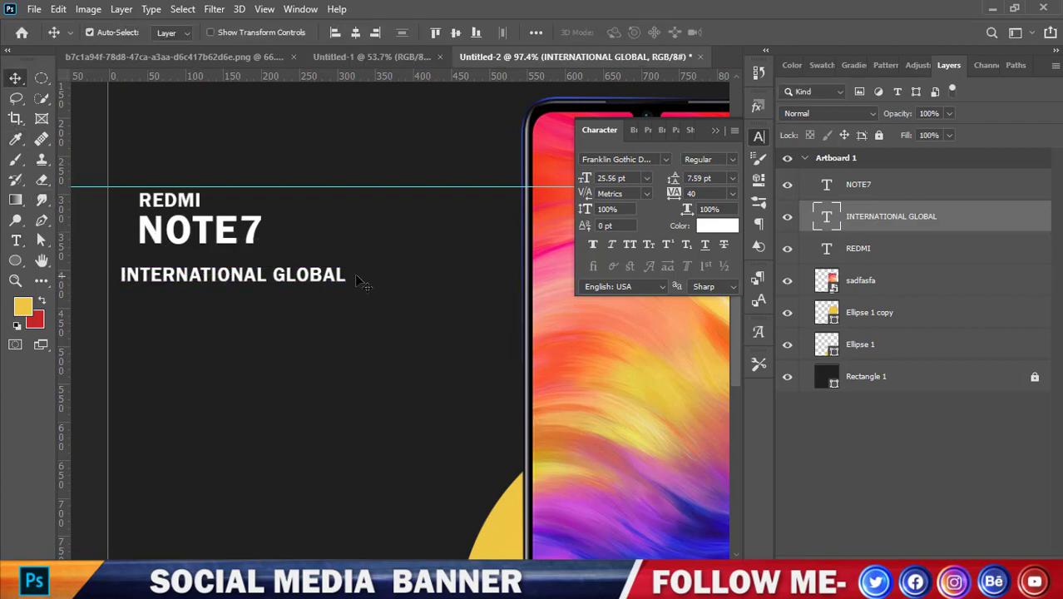
- Set the INTERNATIONAL GLOBAL text size to 14 pt and move the text directly beneath NOTE7
left_click(646, 178)
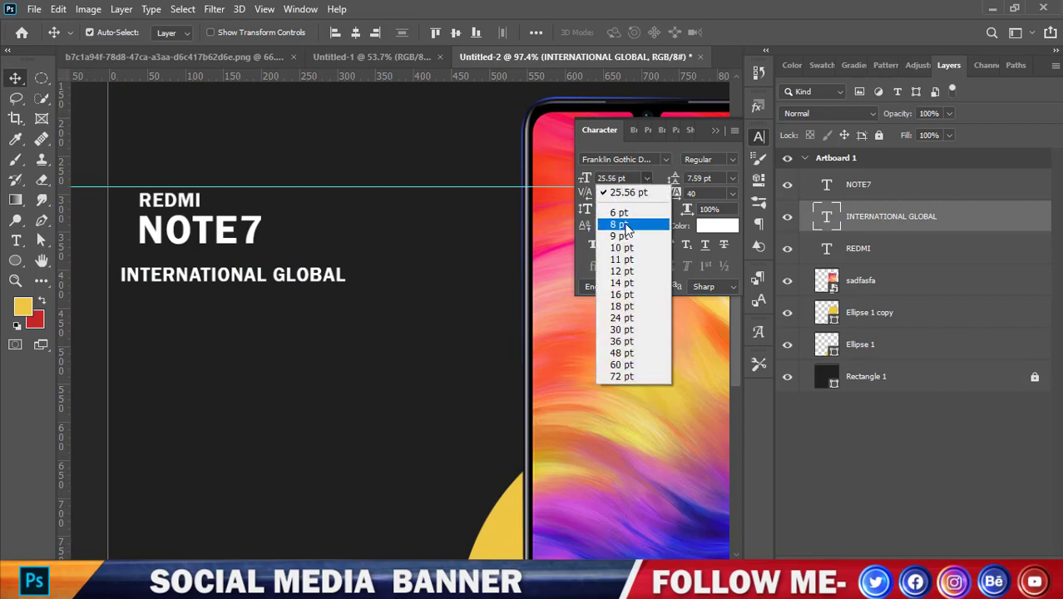
left_click(617, 179)
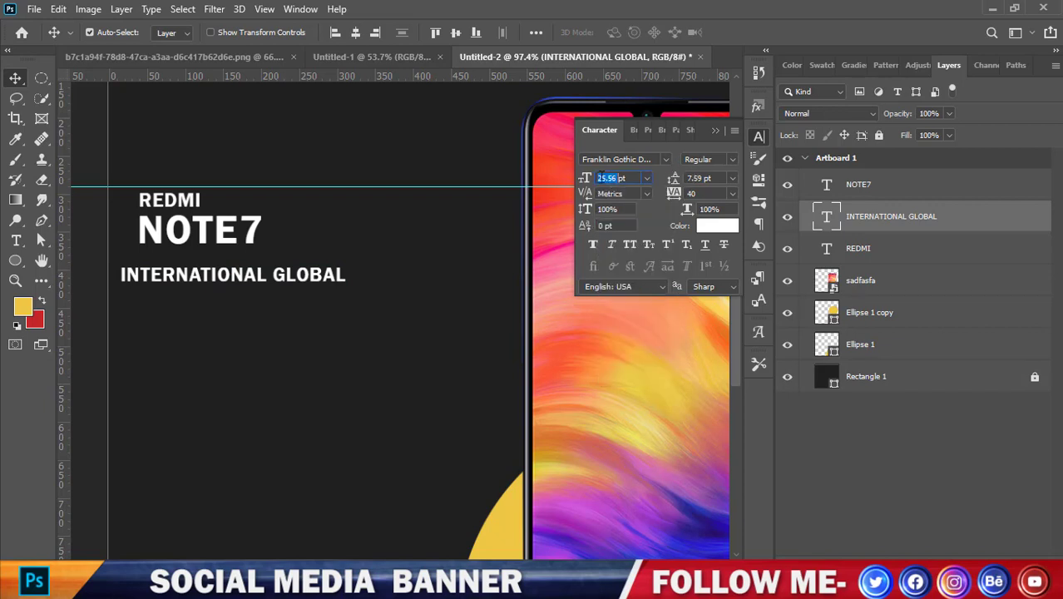
key("shift+Down")
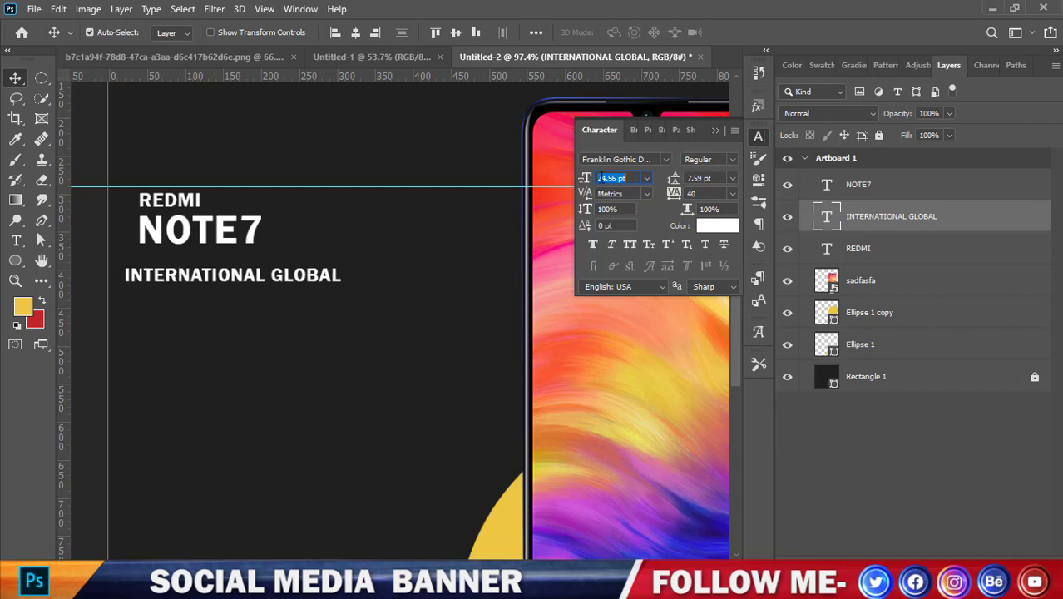
type("17")
key("Return")
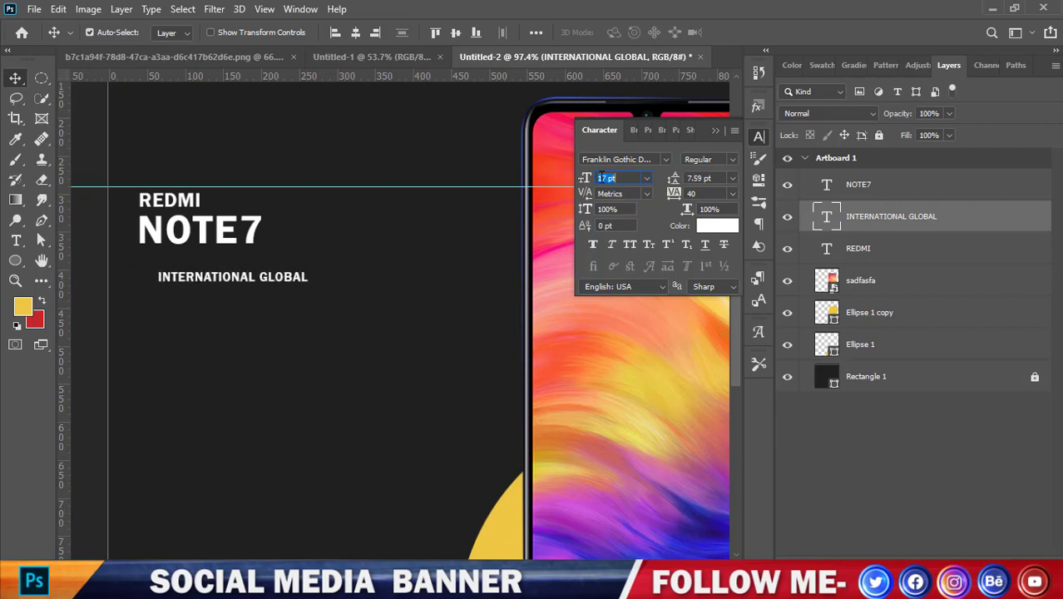
key("Down")
key("Down")
key("Down")
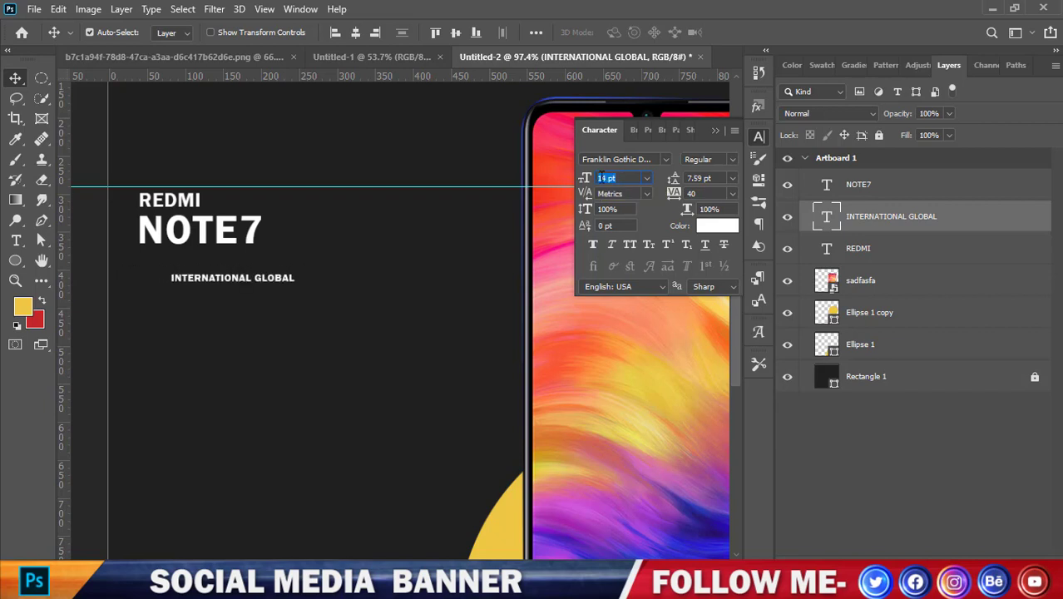
left_click(283, 284)
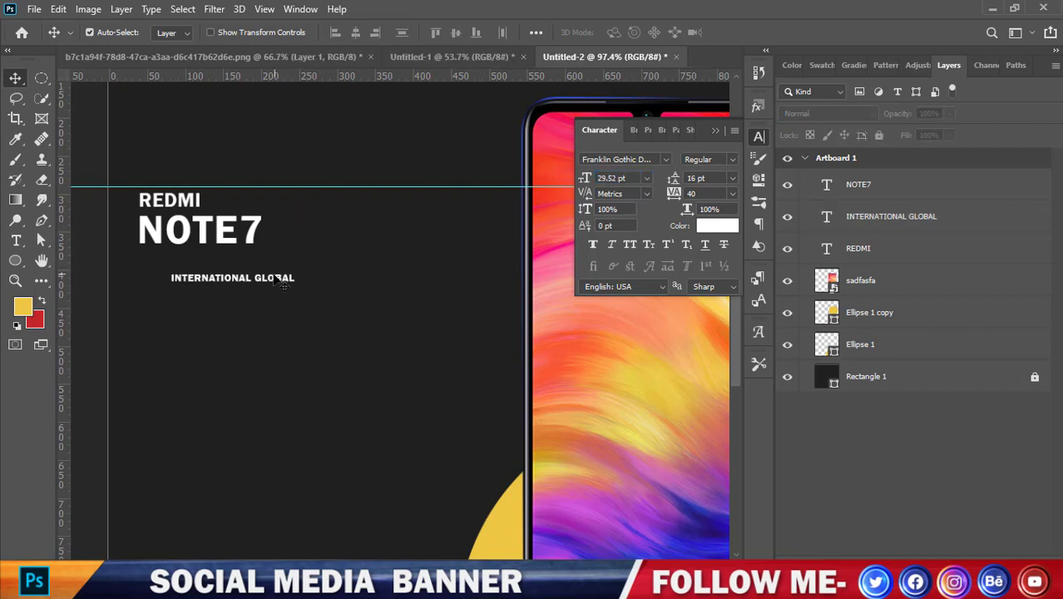
left_click_drag(270, 285, 235, 263)
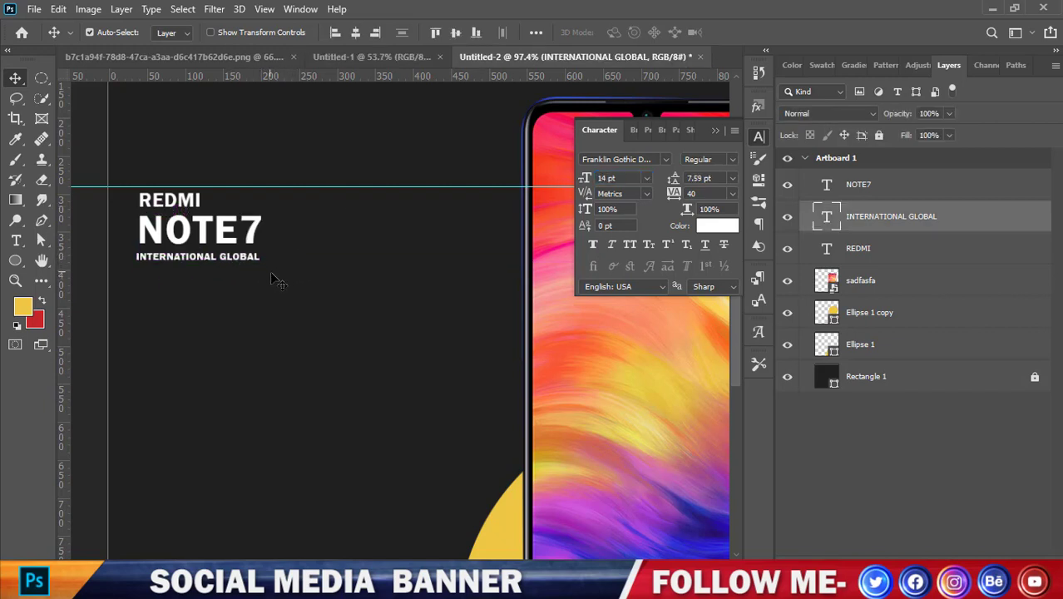
- Place the INTERNATIONAL GLOBAL layer below REDMI in the layer order and align the left edges of all three texts
left_click_drag(891, 223, 881, 251)
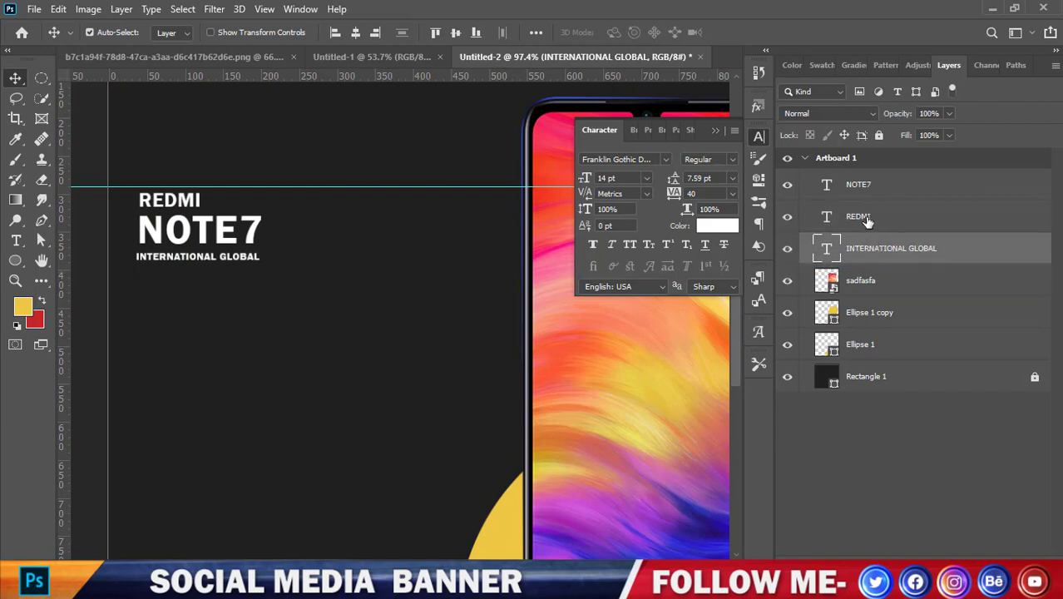
left_click(867, 219, "shift")
left_click(868, 188, "shift")
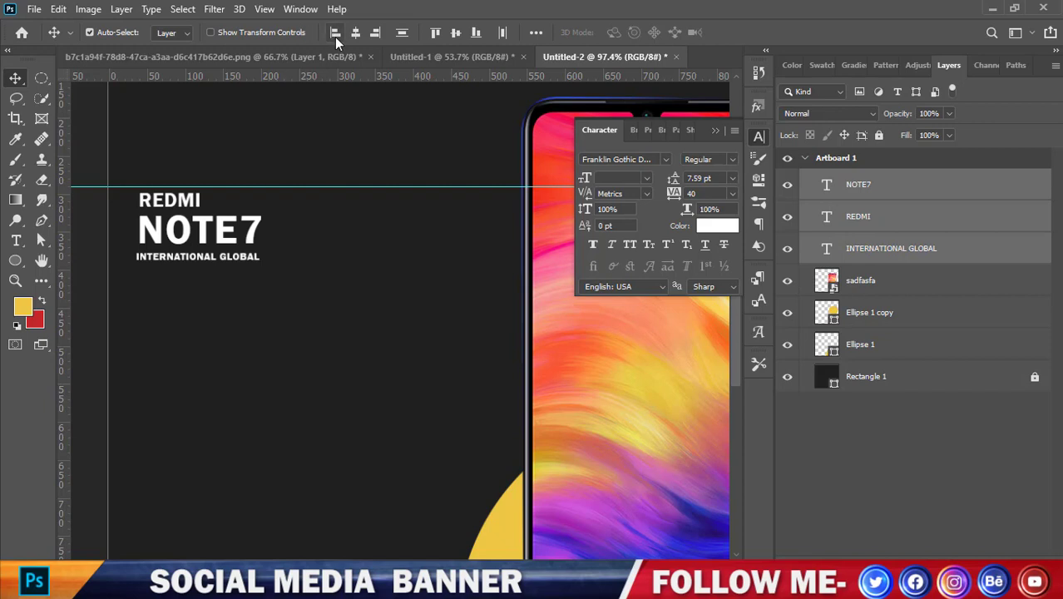
left_click(334, 37)
left_click(349, 226)
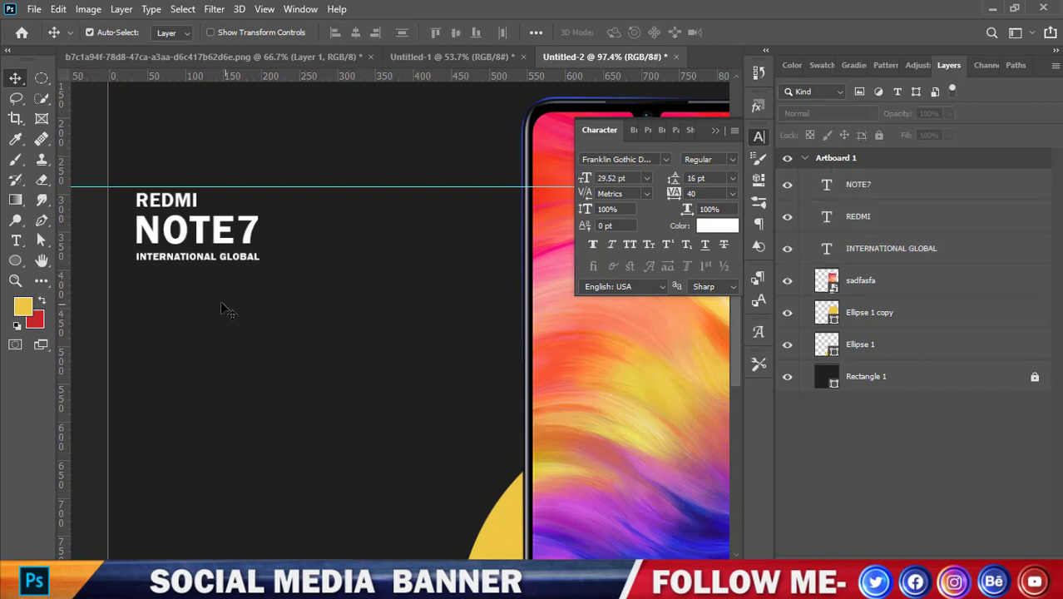
- Draw a rectangle shape about 205 × 97 px beneath the INTERNATIONAL GLOBAL text
scroll(208, 320, "down", 1)
scroll(171, 289, "up", 2)
left_click(18, 241)
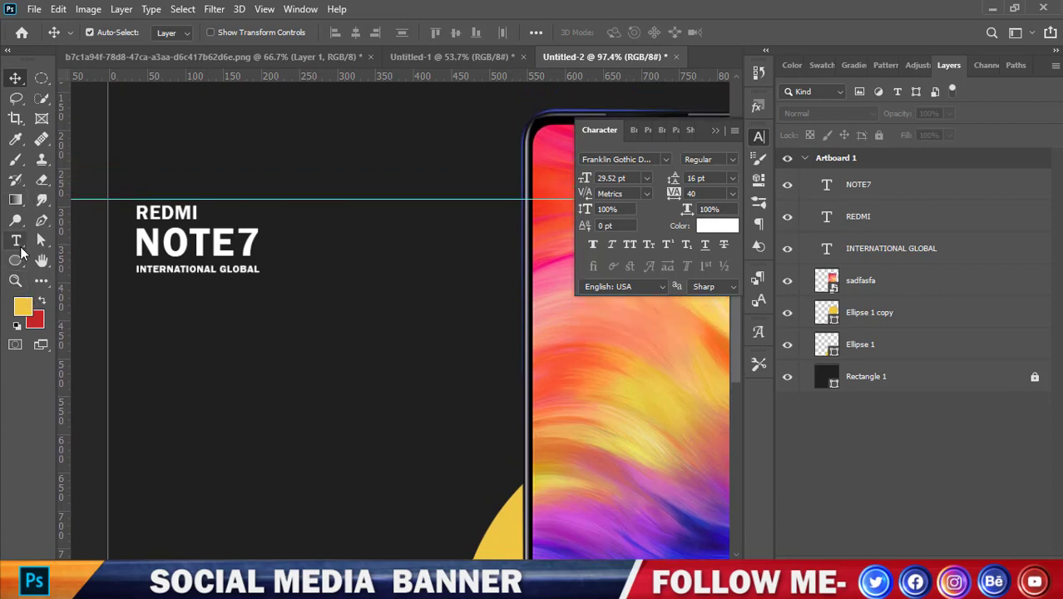
right_click(22, 263)
left_click(72, 254)
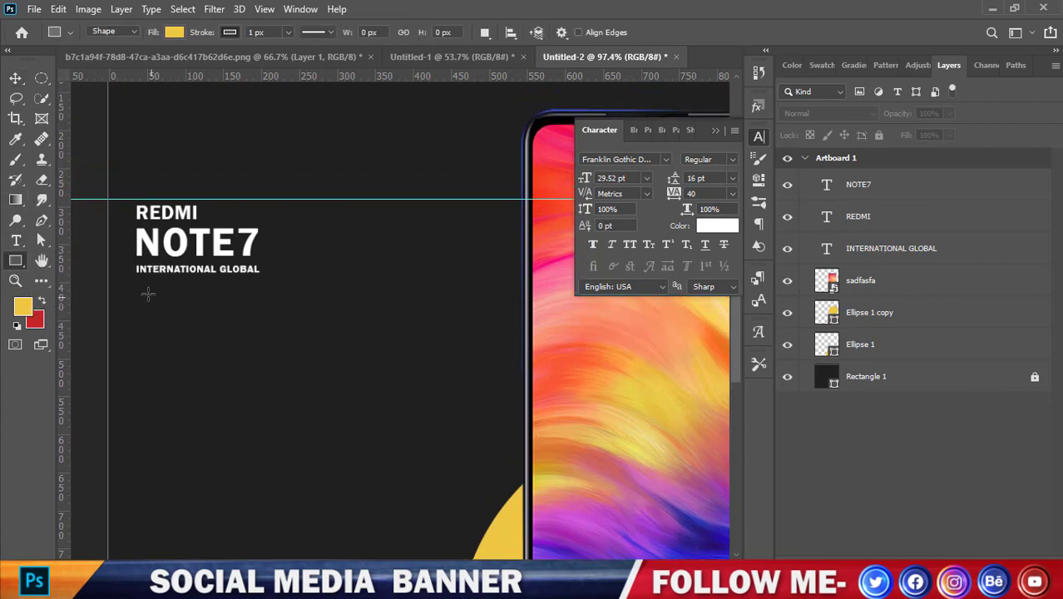
left_click_drag(133, 290, 289, 362)
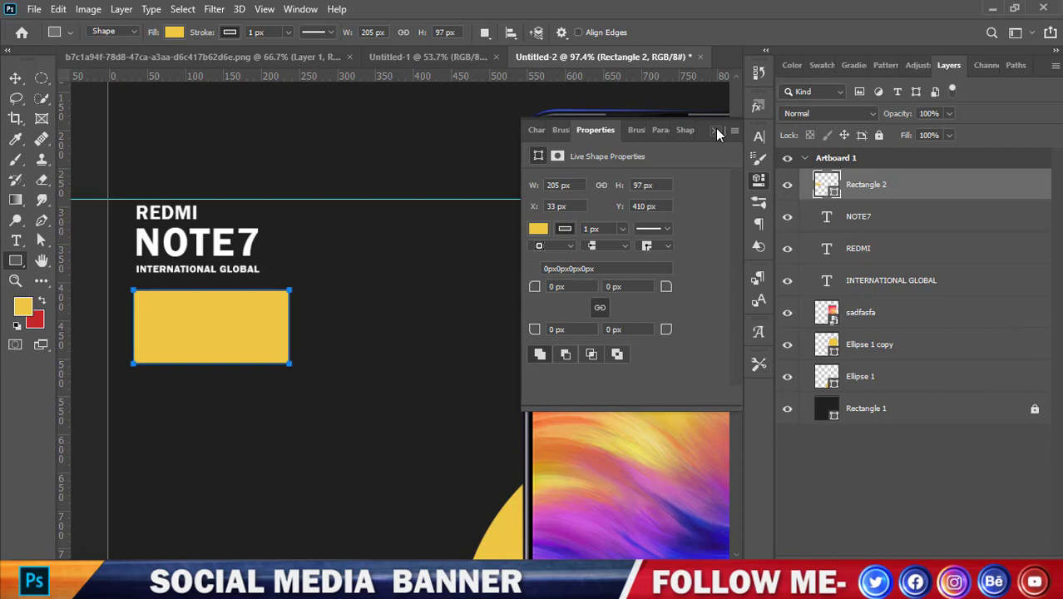
- Give the new rectangle no fill and a yellow stroke 2 px wide
left_click(173, 32)
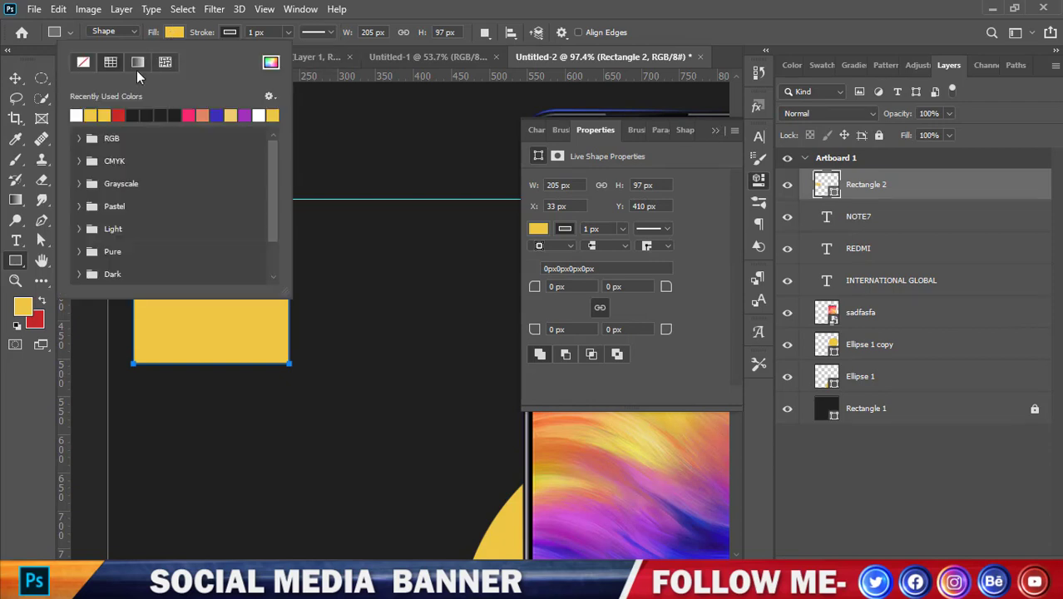
left_click(84, 63)
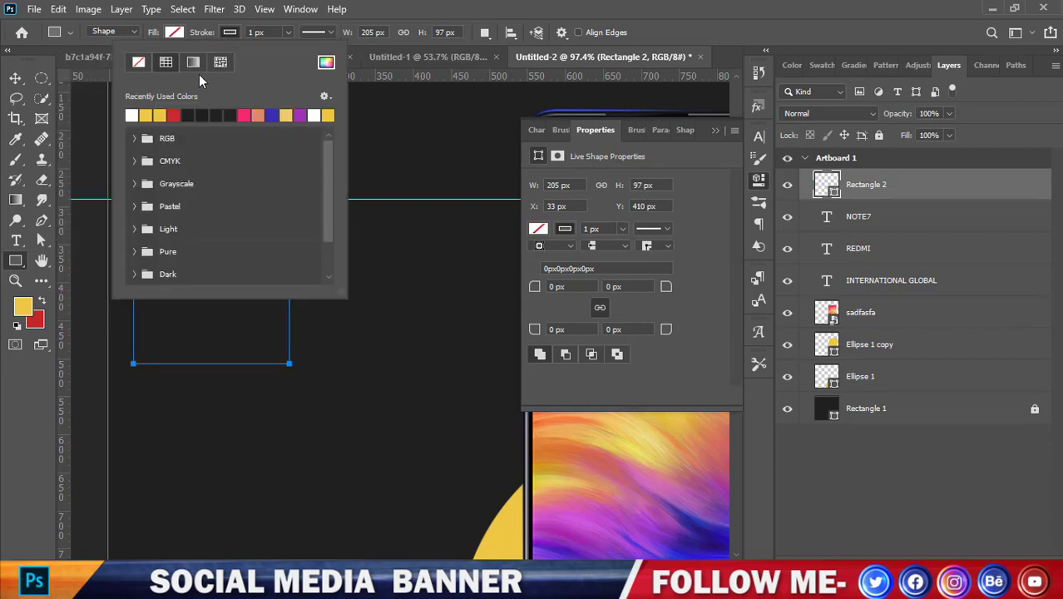
left_click(153, 114)
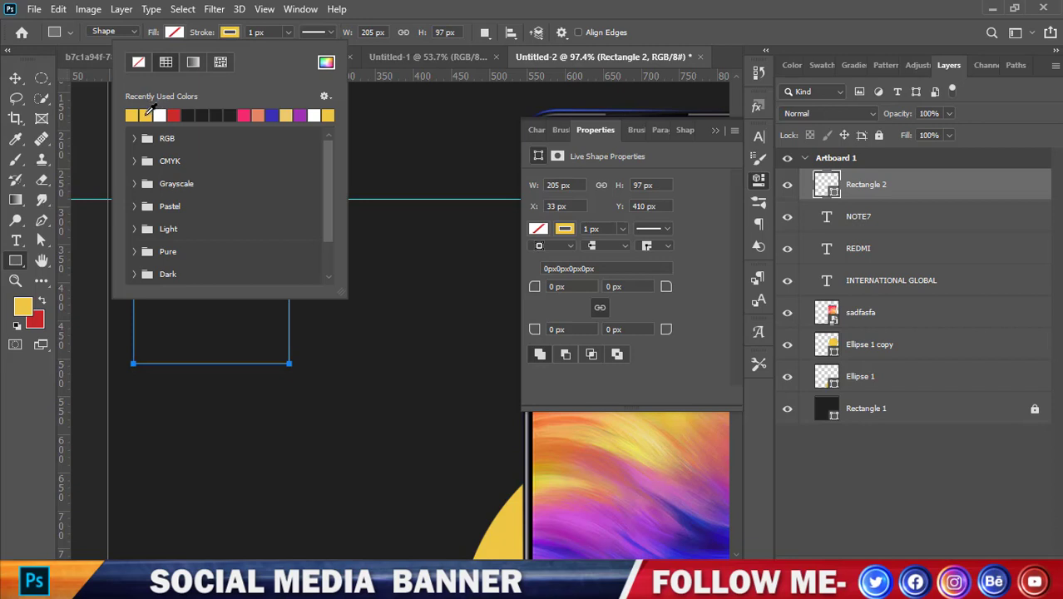
left_click(256, 31)
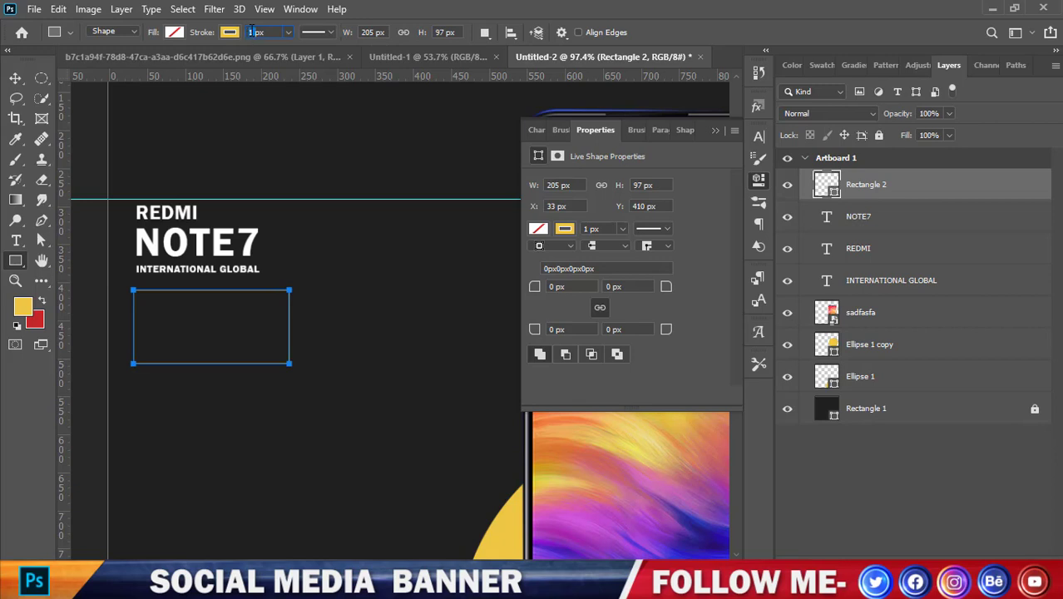
type("2")
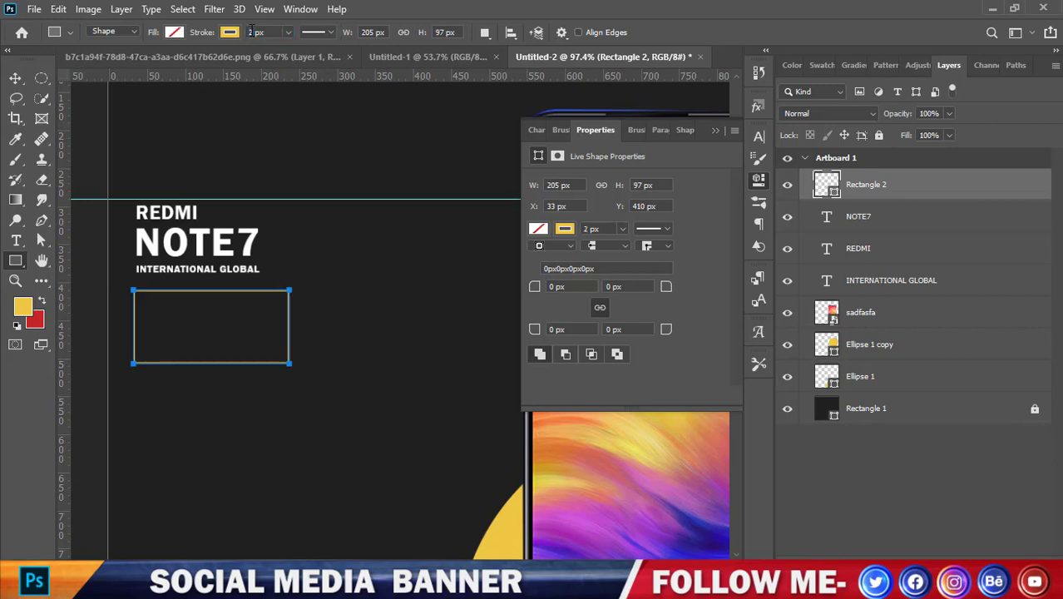
left_click(714, 130)
key("v")
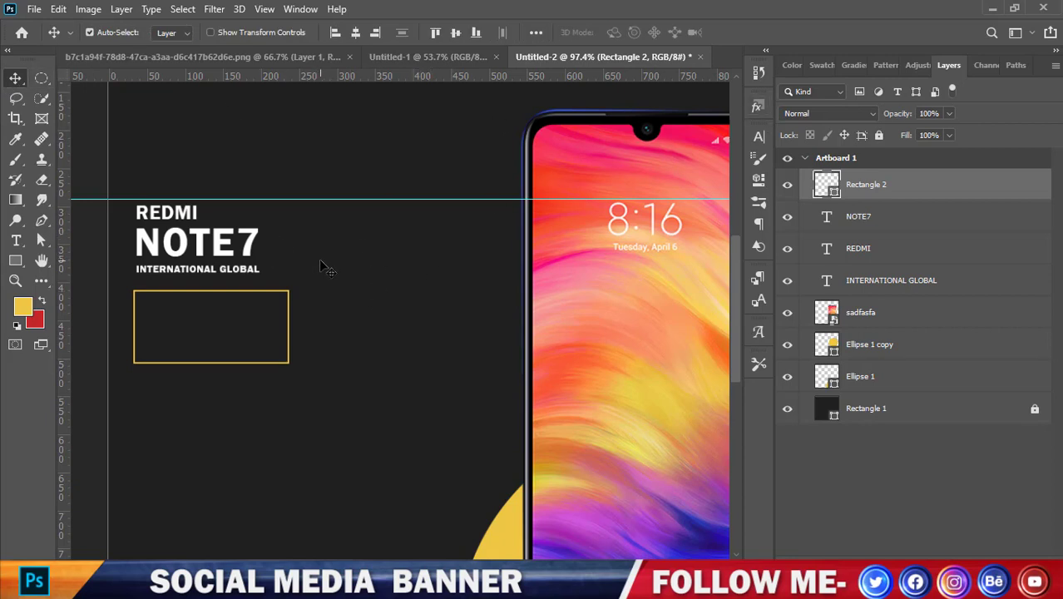
- Enlarge the NOTE7, REDMI and INTERNATIONAL GLOBAL texts together to about 128% of their size
left_click(863, 225)
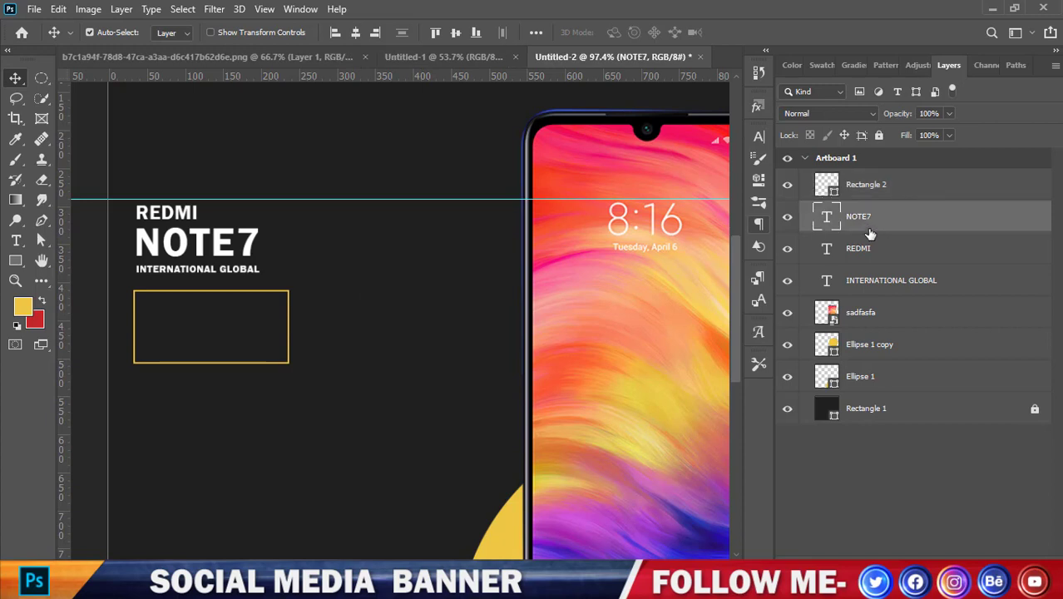
left_click(869, 247, "shift")
left_click(880, 279, "shift")
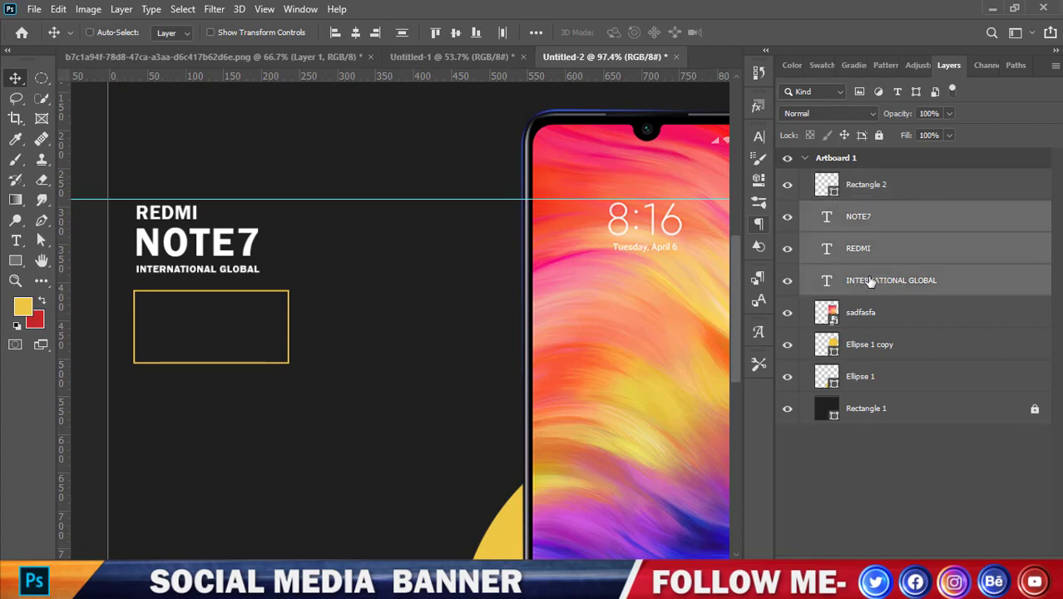
key("ctrl+t")
left_click_drag(264, 240, 278, 239)
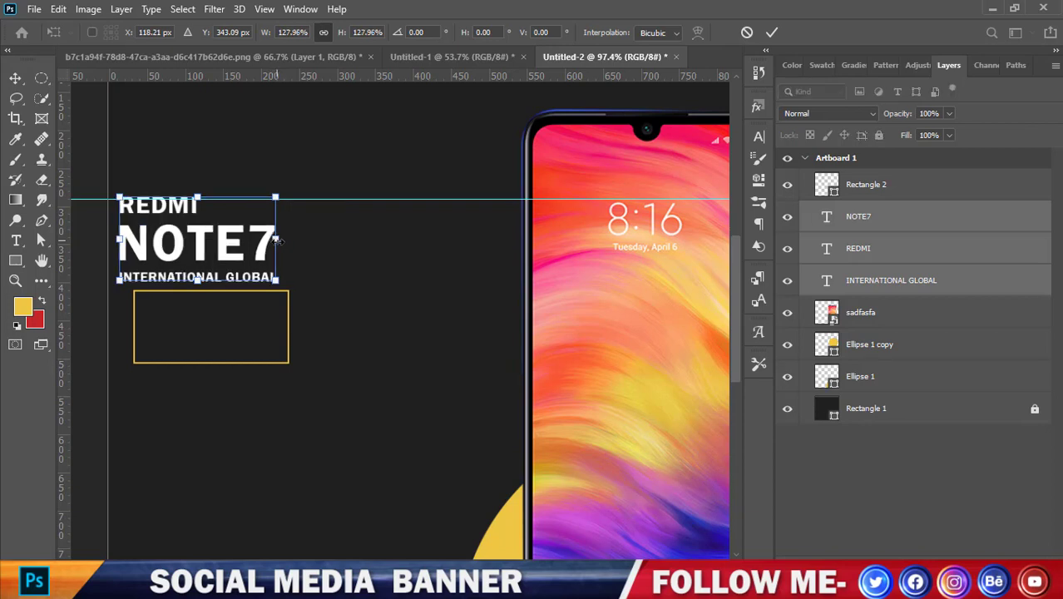
- Shift the three enlarged texts right until their left edge lines up with the yellow rectangle, and apply the transform
key("Right")
key("Right")
key("Right")
key("Right")
key("Right")
key("Right")
key("Right")
key("Right")
key("Right")
key("Right")
key("Right")
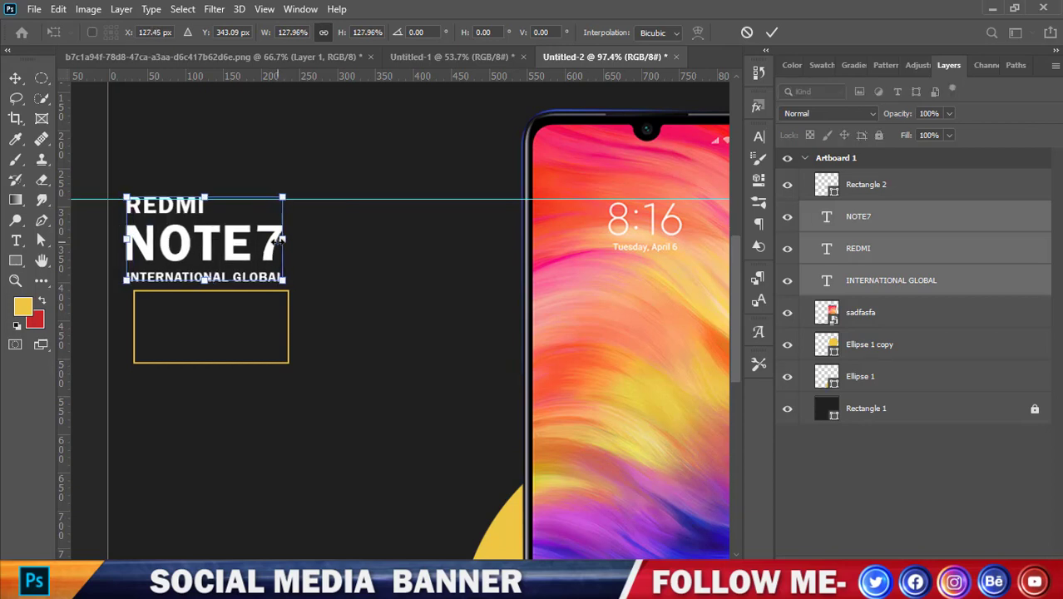
key("Right")
key("Right")
key("Right")
key("Right")
key("Right")
key("Right")
key("Right")
key("Right")
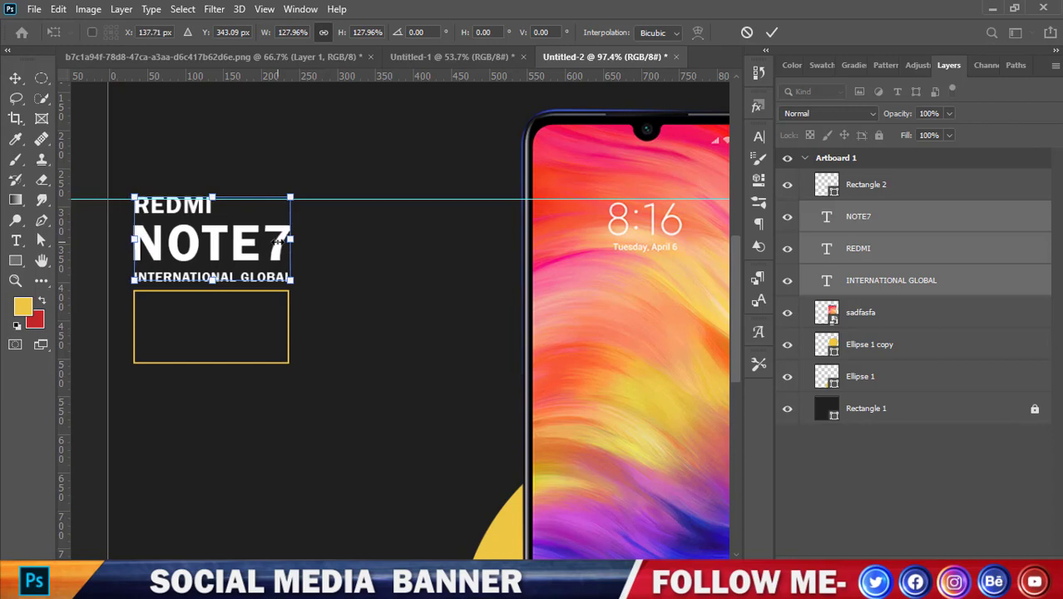
left_click(773, 34)
- Scale the yellow outlined rectangle down to about 89% and raise the horizontal guide to the top of REDMI
left_click(880, 187)
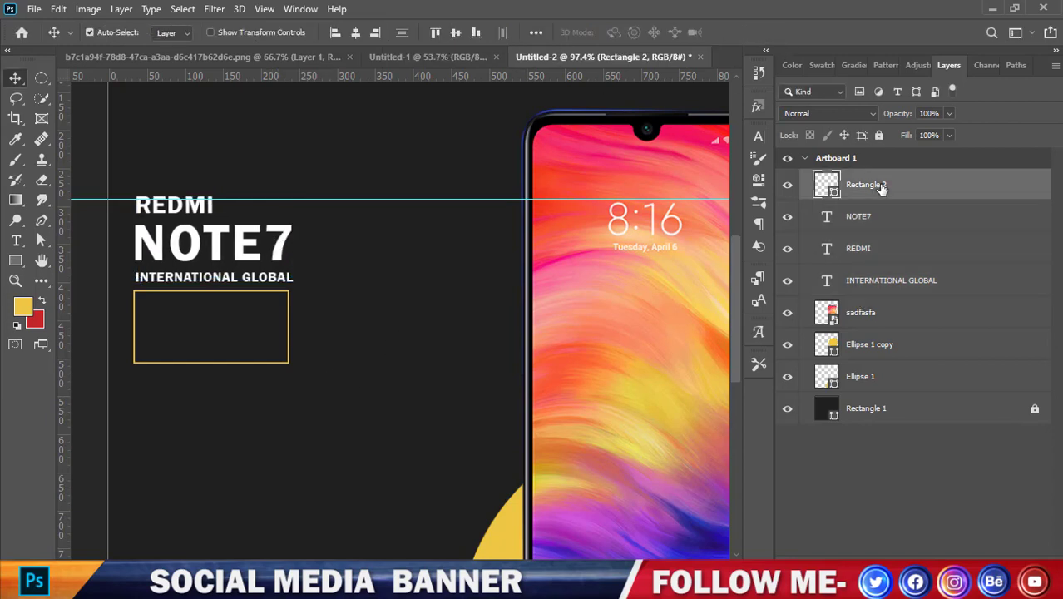
key("ctrl+t")
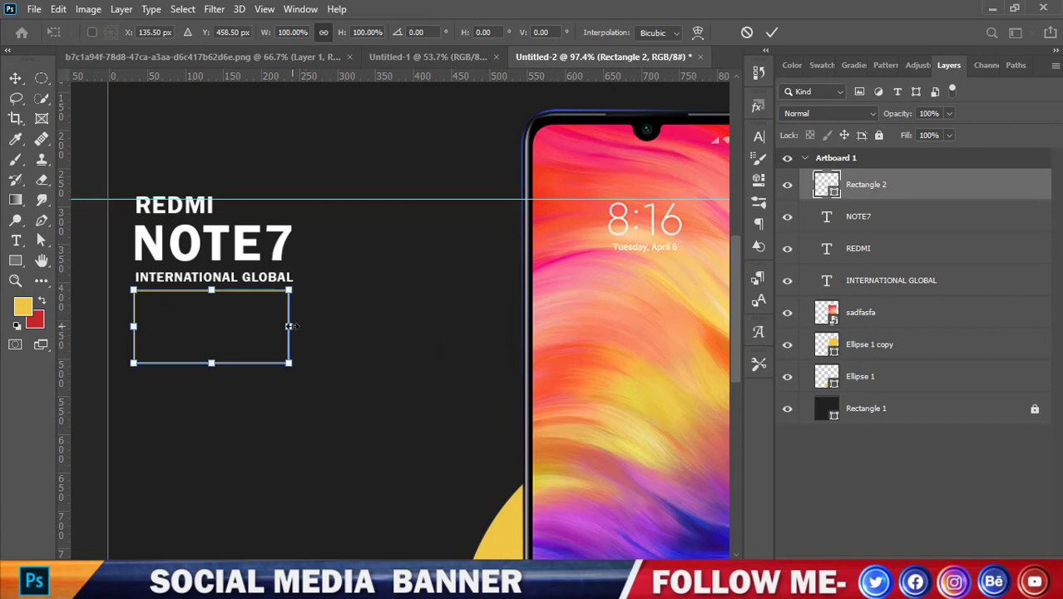
left_click_drag(290, 326, 281, 326)
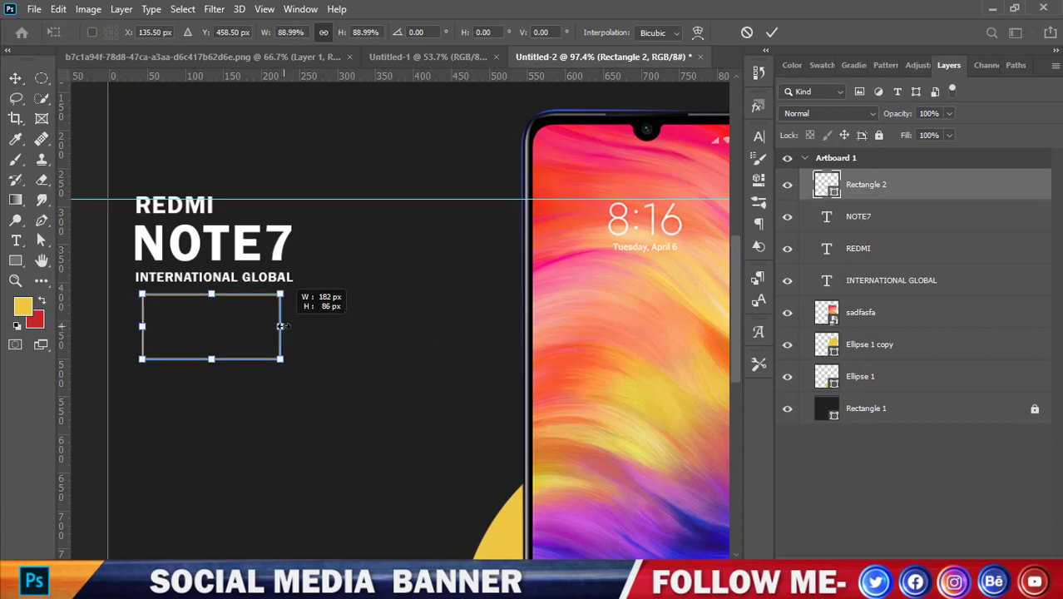
left_click(772, 32)
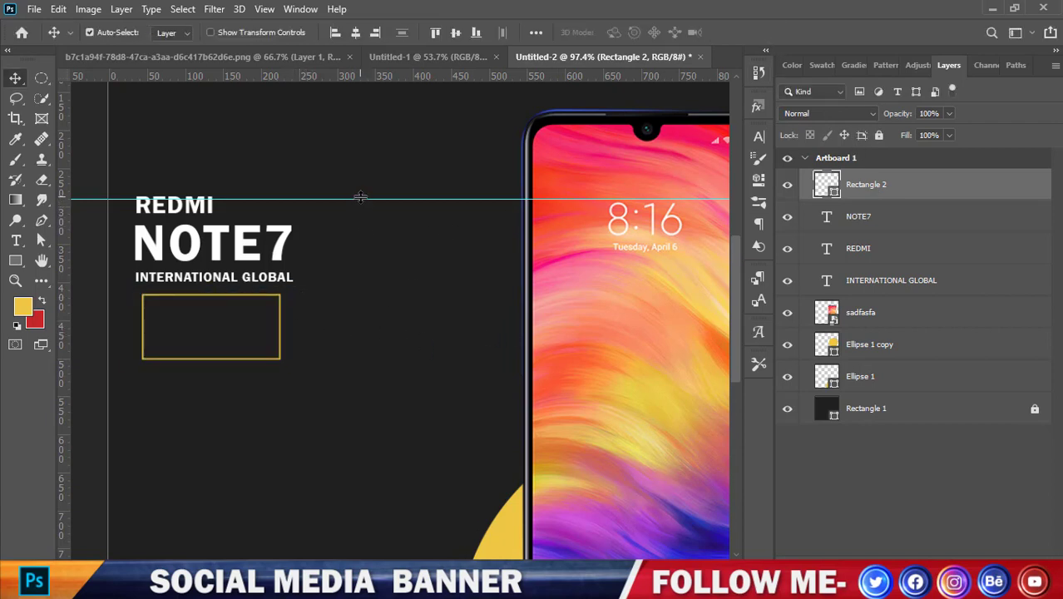
left_click_drag(360, 200, 359, 196)
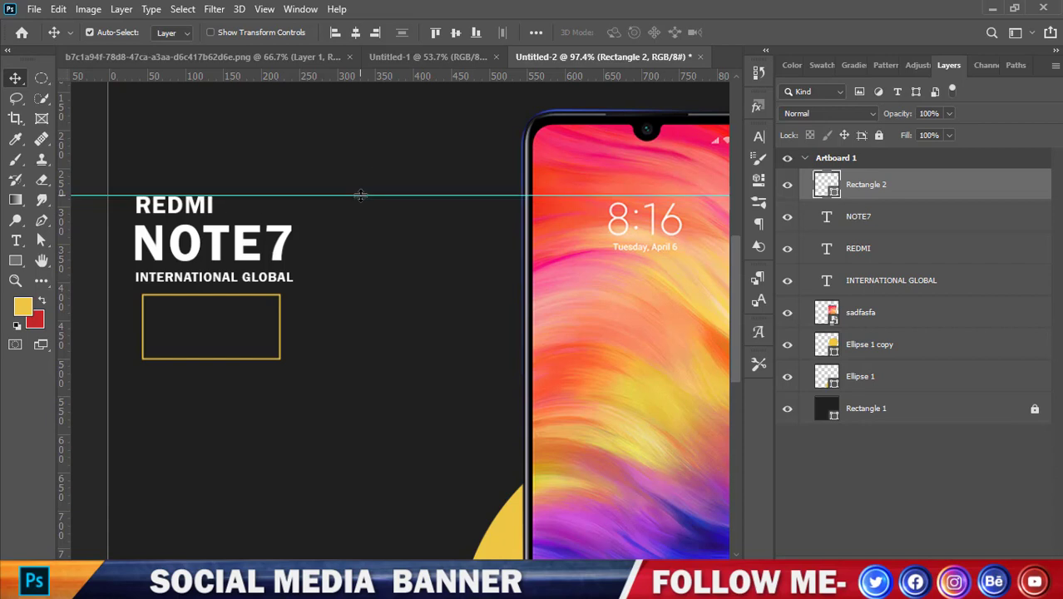
- Align the left edges of the yellow outlined rectangle and the NOTE7, REDMI and INTERNATIONAL GLOBAL texts, and clear the selection
scroll(371, 242, "down", 2)
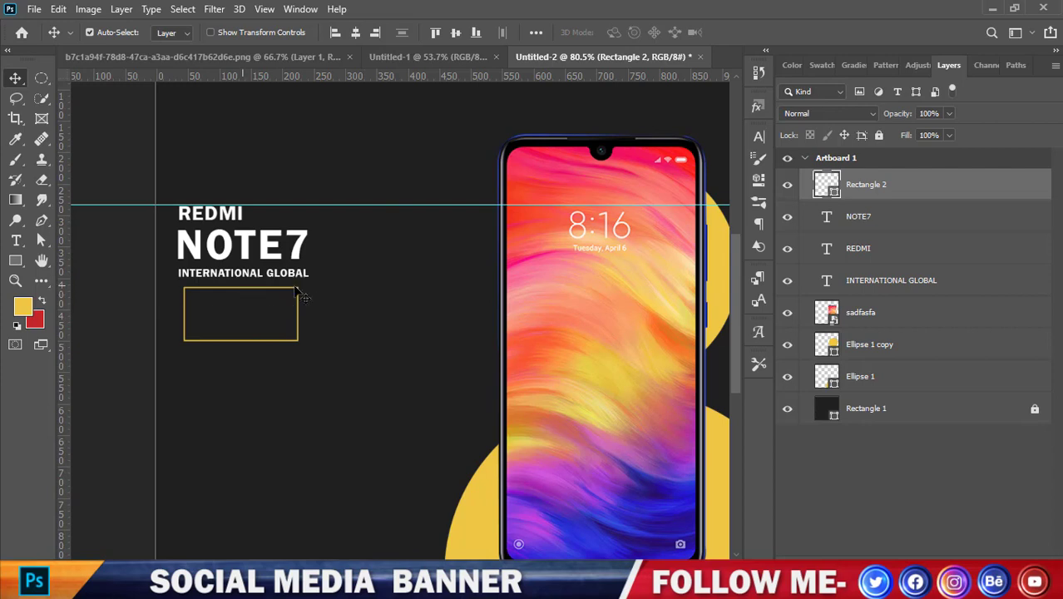
left_click(877, 223, "shift")
left_click(869, 247, "shift")
left_click(873, 278, "shift")
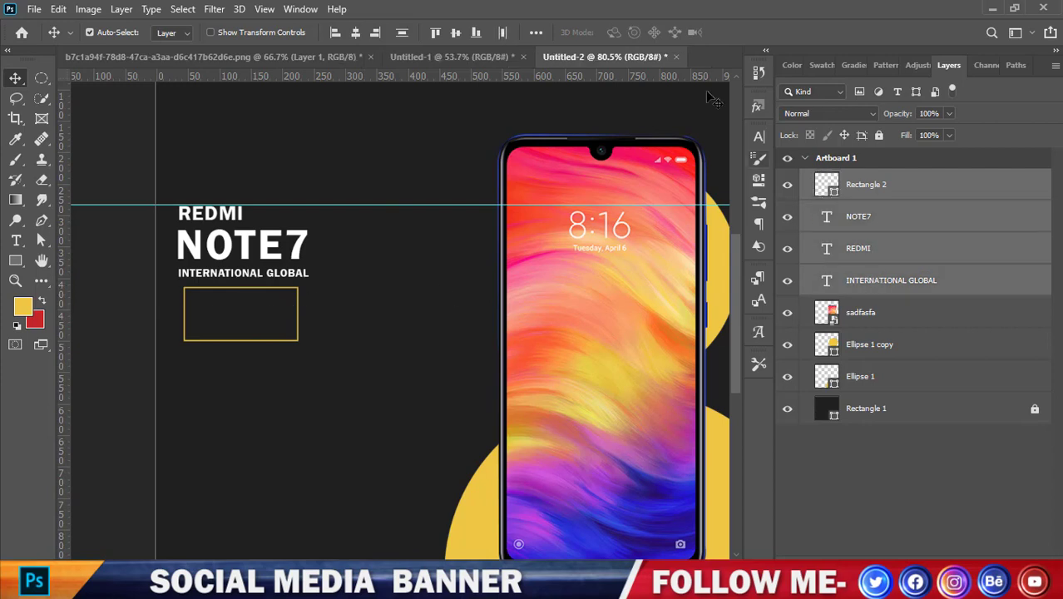
left_click(335, 33)
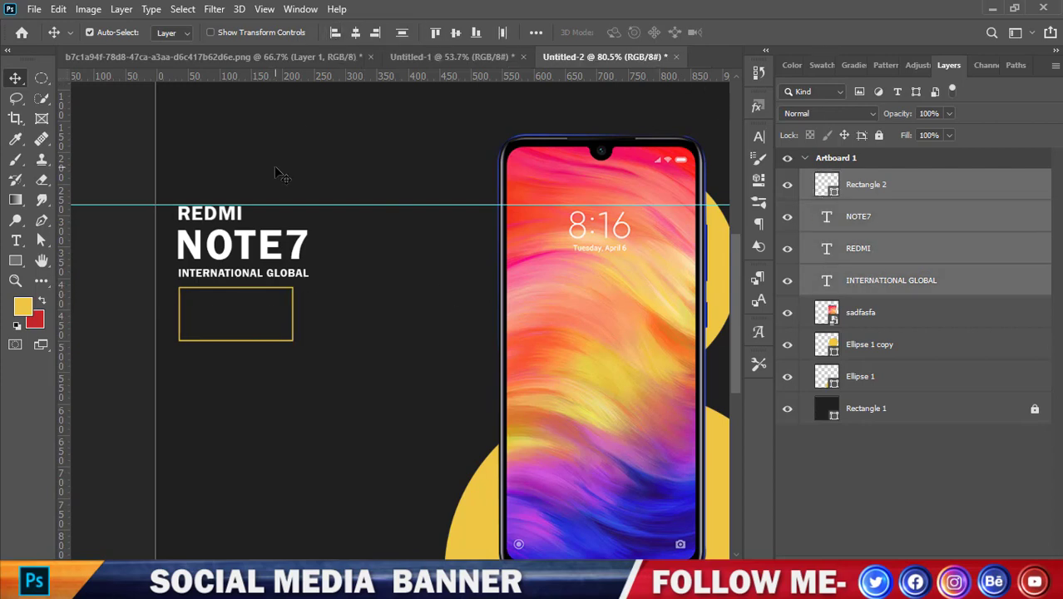
left_click(98, 268)
left_click(251, 341)
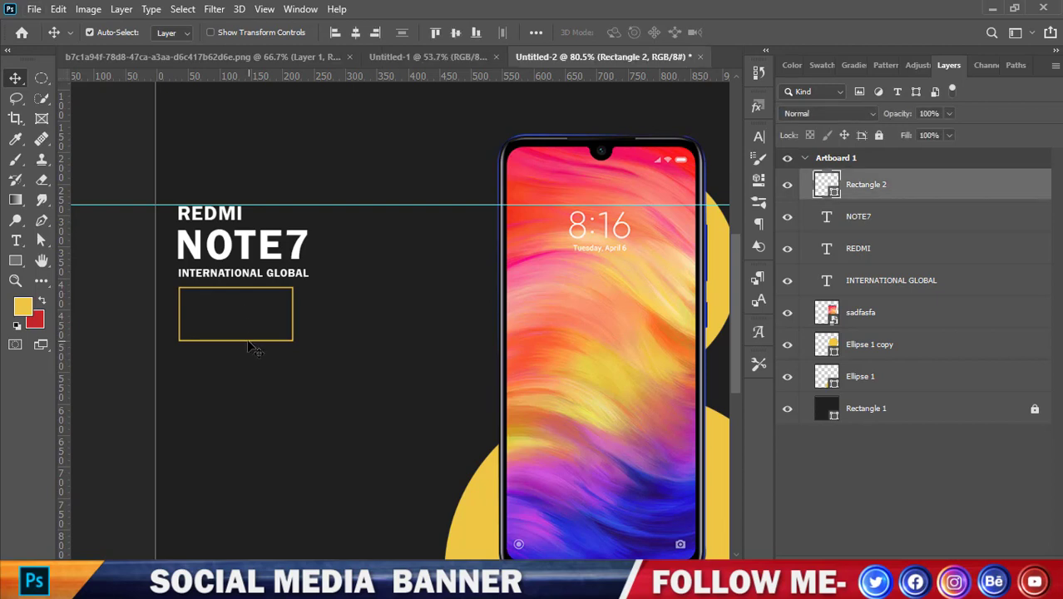
left_click_drag(249, 340, 253, 353)
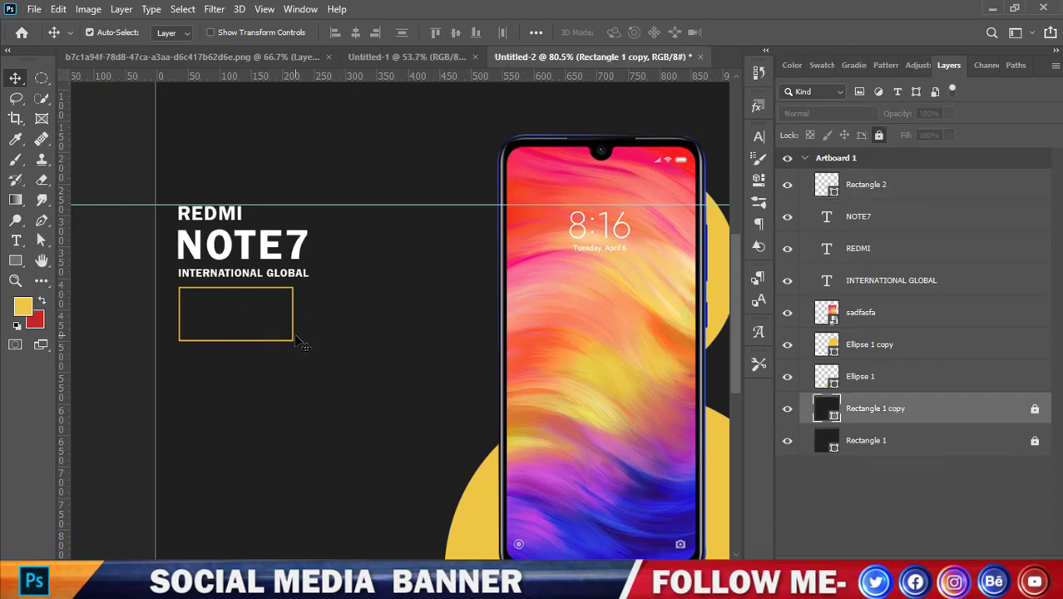
key("ctrl+z")
left_click(872, 387)
left_click(880, 180)
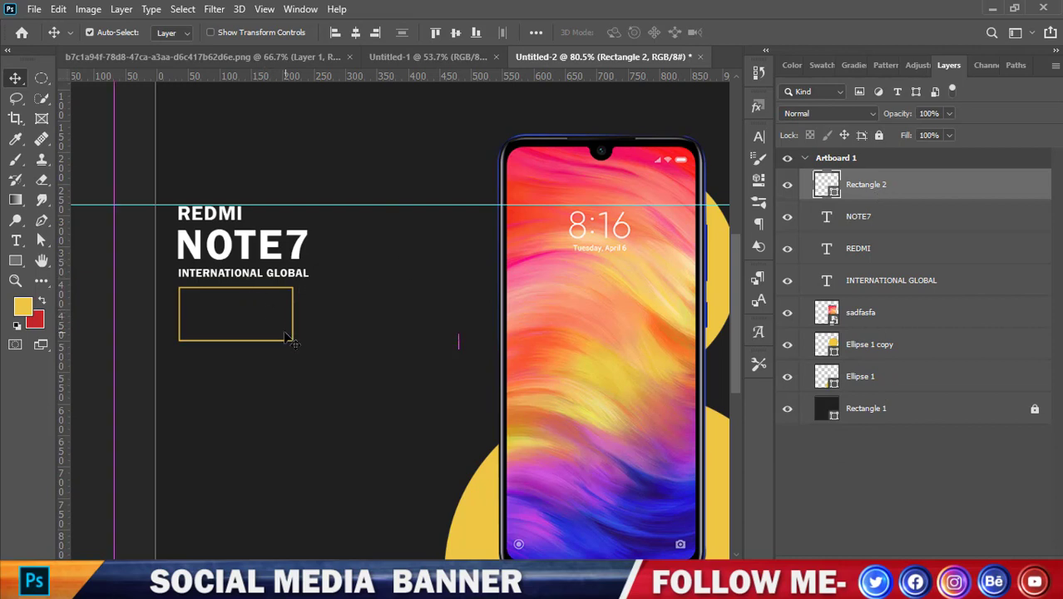
key("ctrl+z")
key("ctrl+z")
- Duplicate the yellow outlined rectangle straight below the original and nudge the copy slightly farther down to widen the gap
left_click(860, 190)
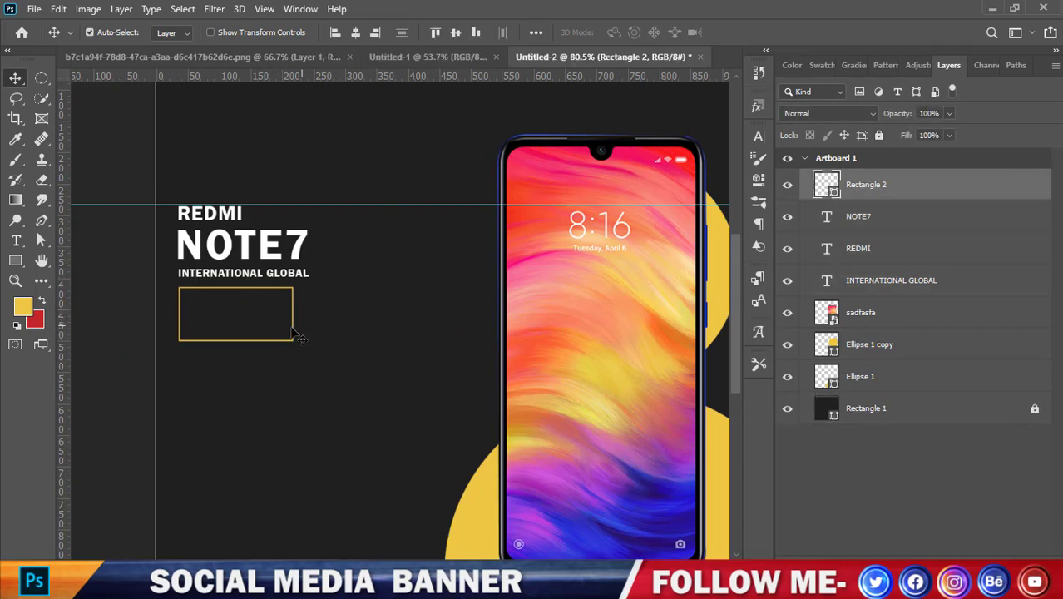
left_click_drag(292, 321, 294, 391)
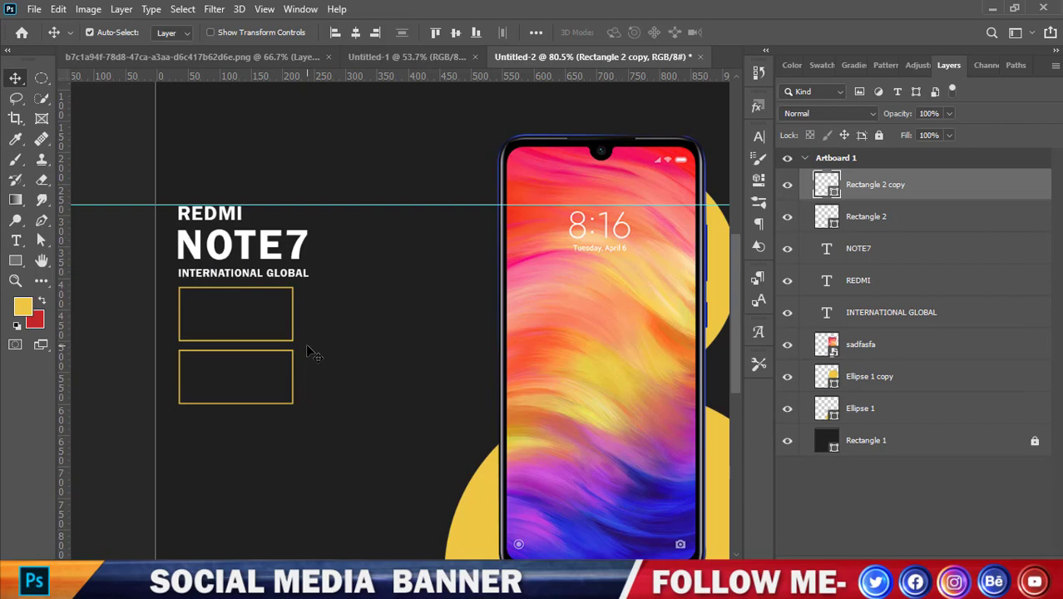
key("Down")
key("Down")
key("Down")
key("Down")
key("Down")
key("Down")
key("Down")
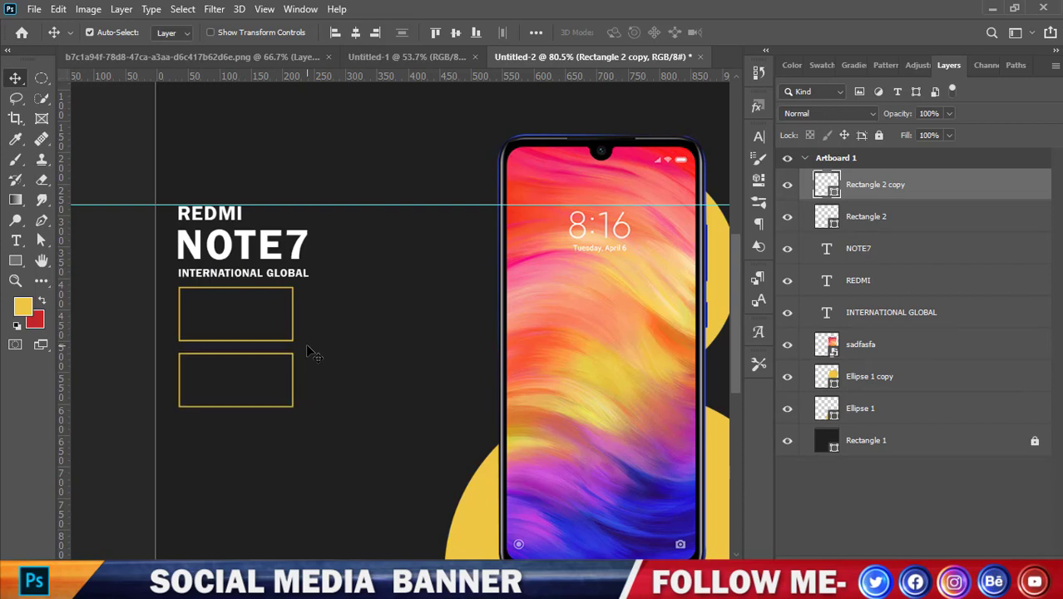
key("Down")
key("Down")
key("Down")
- Duplicate the REDMI text into the upper outlined box and change the copy's wording to "TK. 16490"
scroll(143, 339, "up", 1)
scroll(143, 339, "up", 1)
left_click_drag(272, 166, 275, 300)
double_click(280, 293)
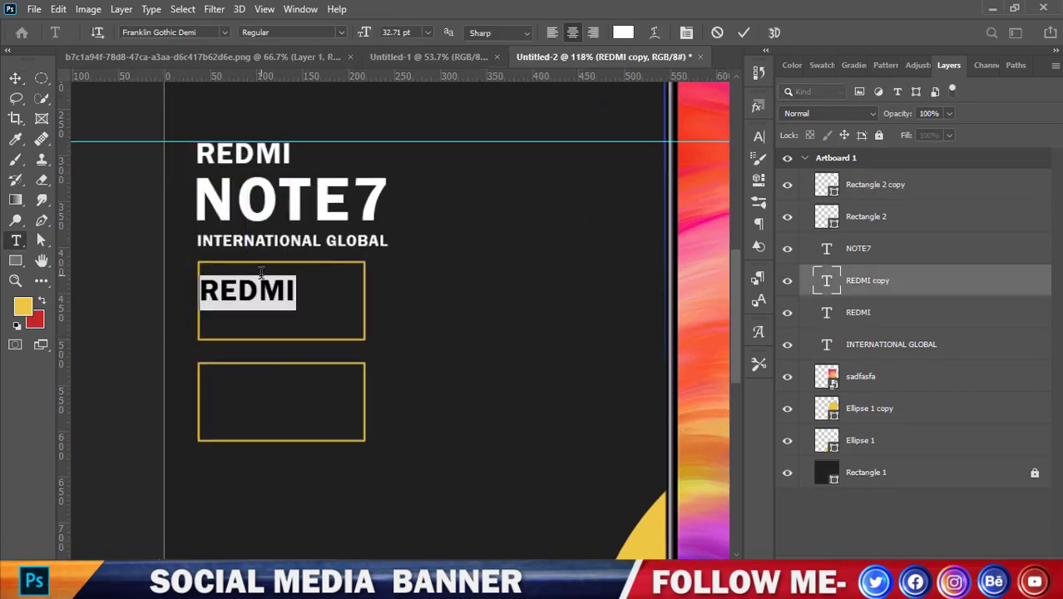
key("BackSpace")
type("TK")
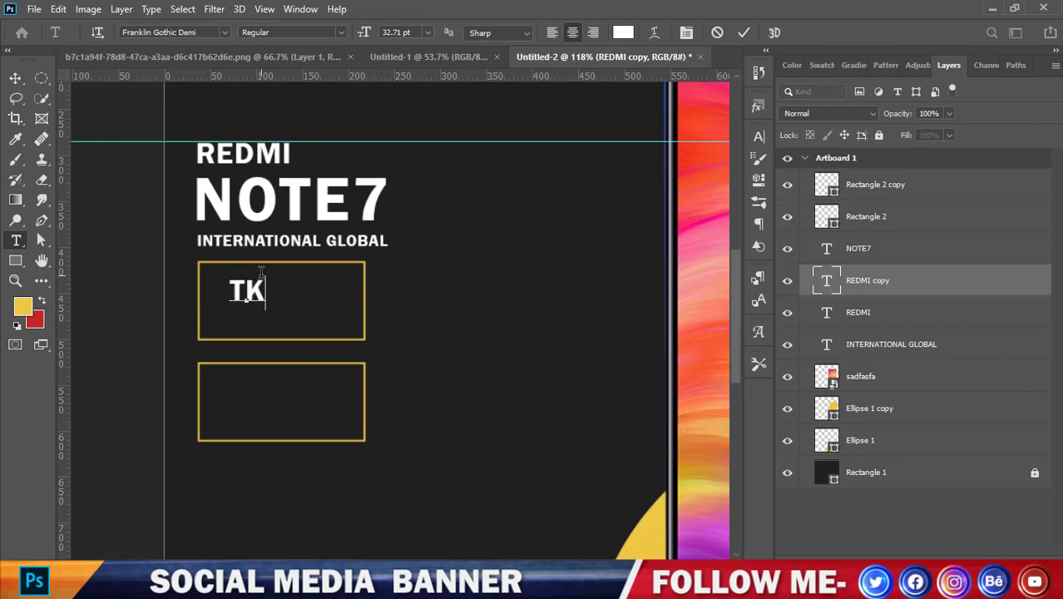
type(".1")
key("BackSpace")
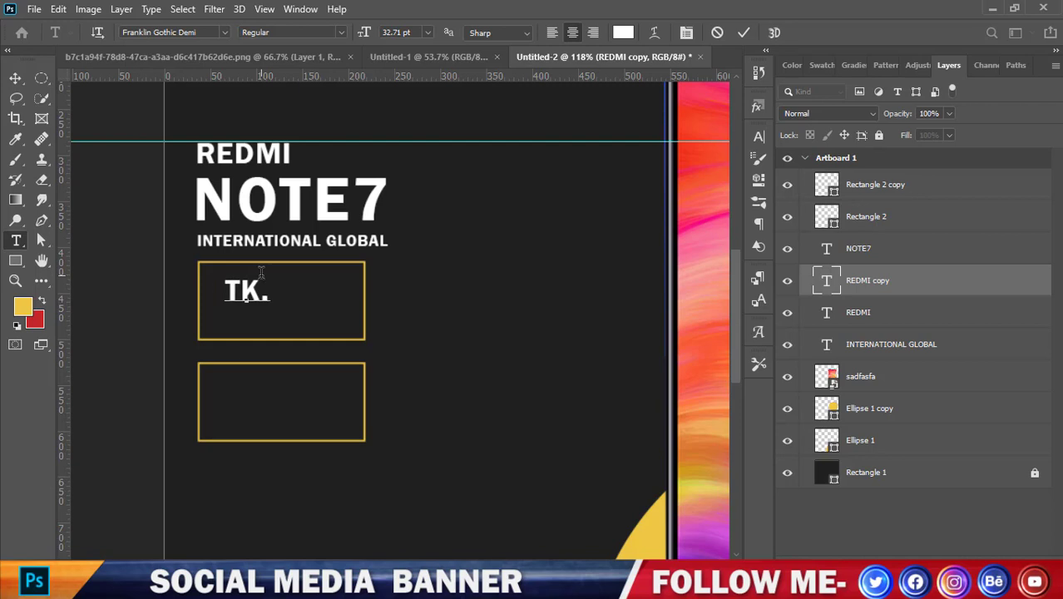
type("16")
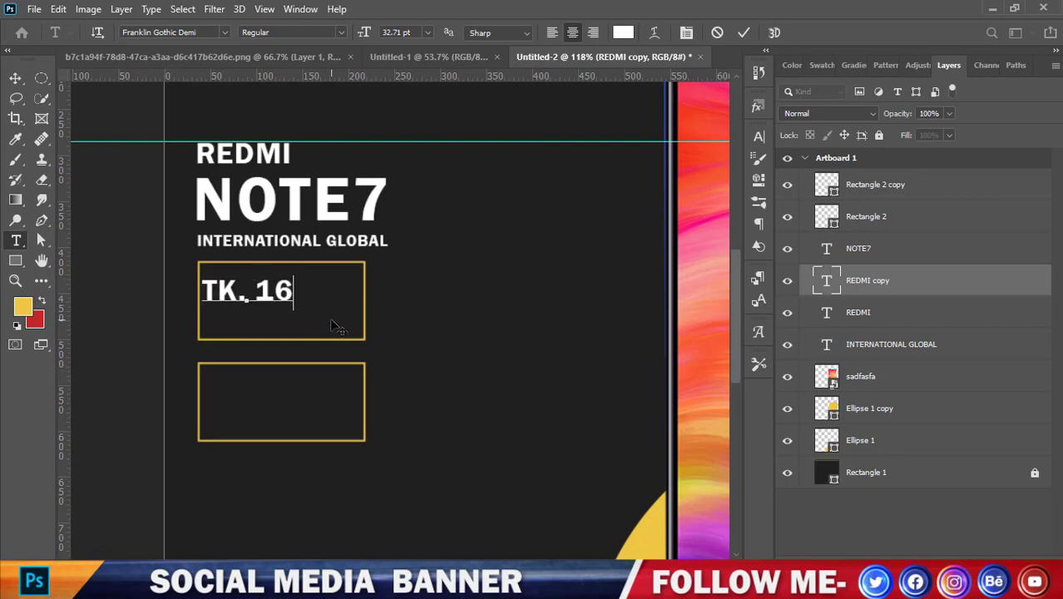
type("490")
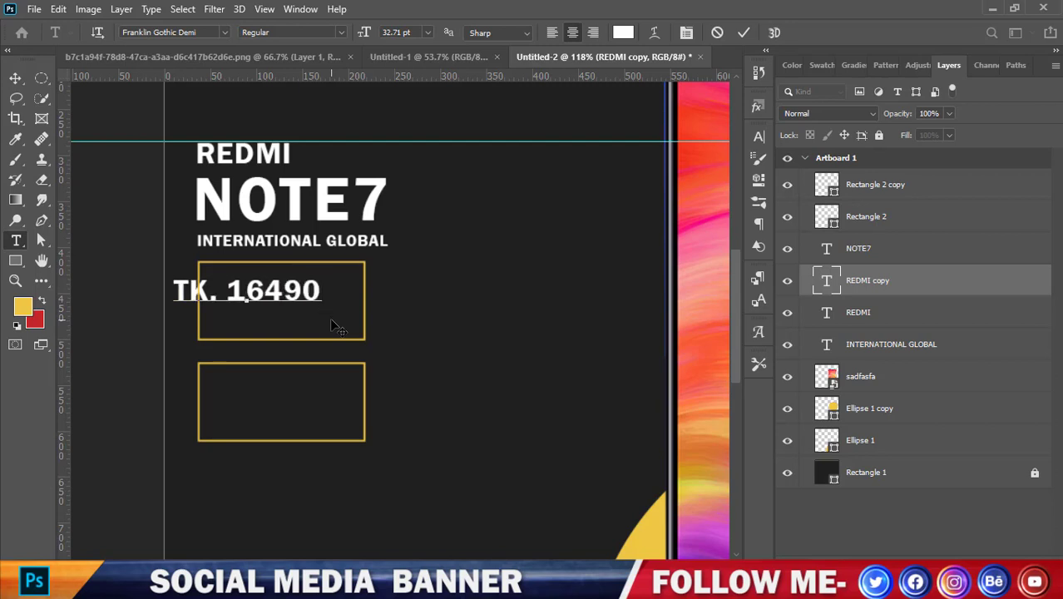
left_click(16, 77)
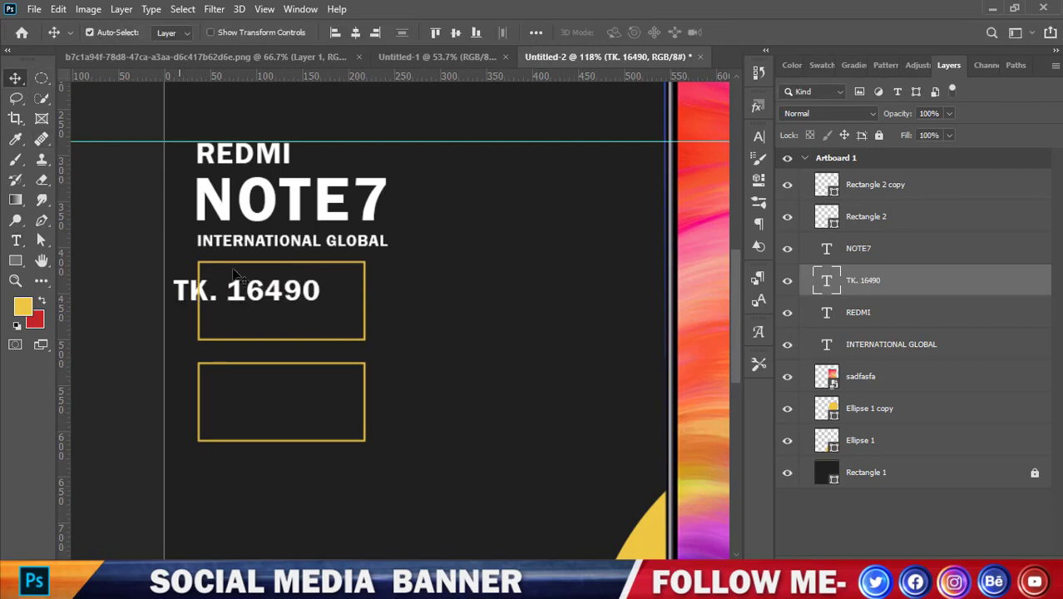
- Place the price text in the upper half of the box, duplicate it just below, and reword the copy as "RAM 4GB & ROM 64GB"
left_click_drag(283, 298, 307, 325)
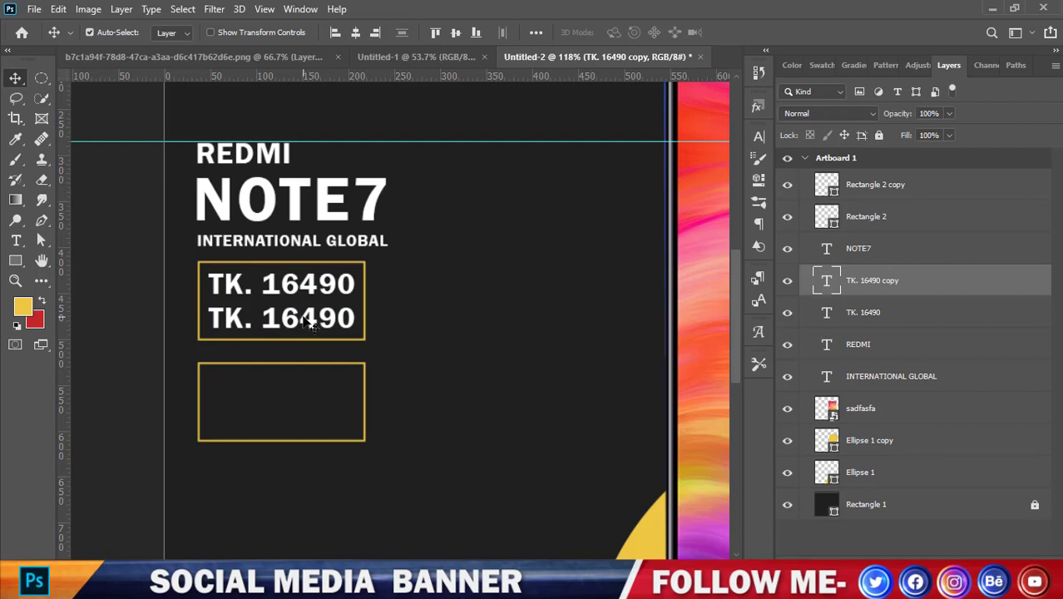
double_click(309, 324)
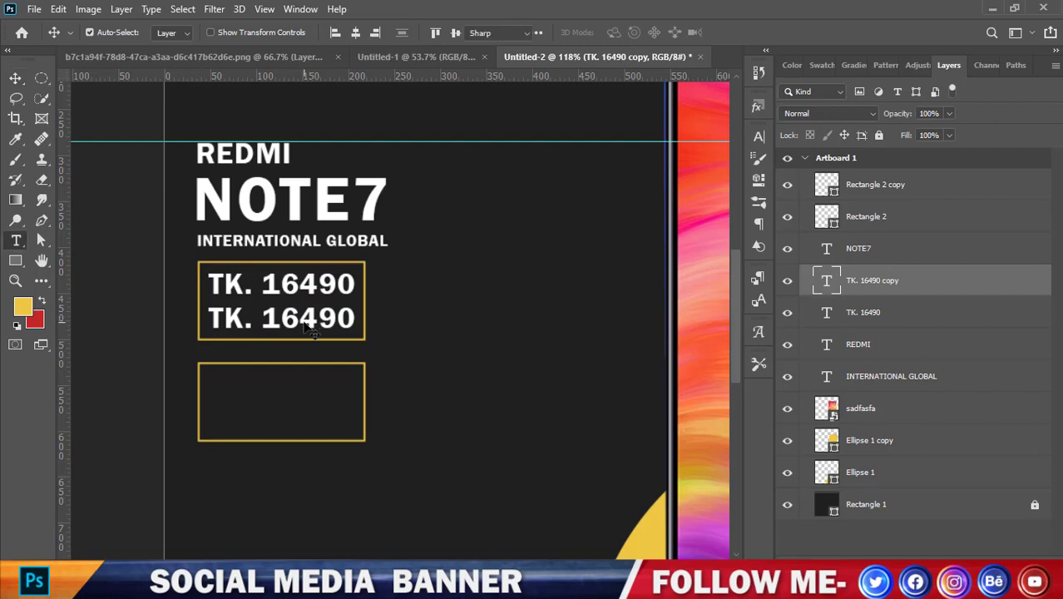
type("RAM")
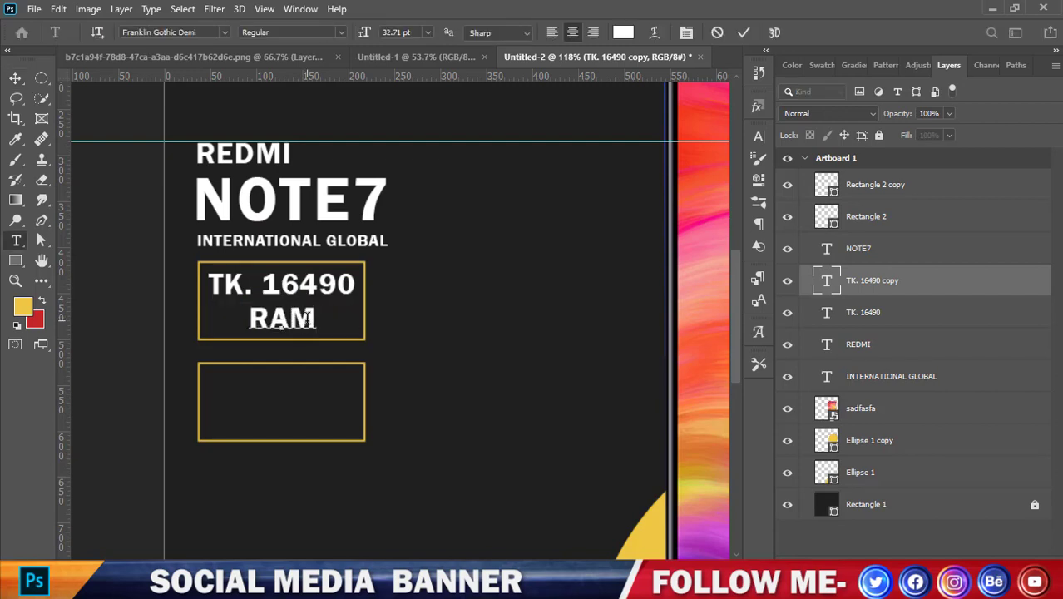
type(" 4")
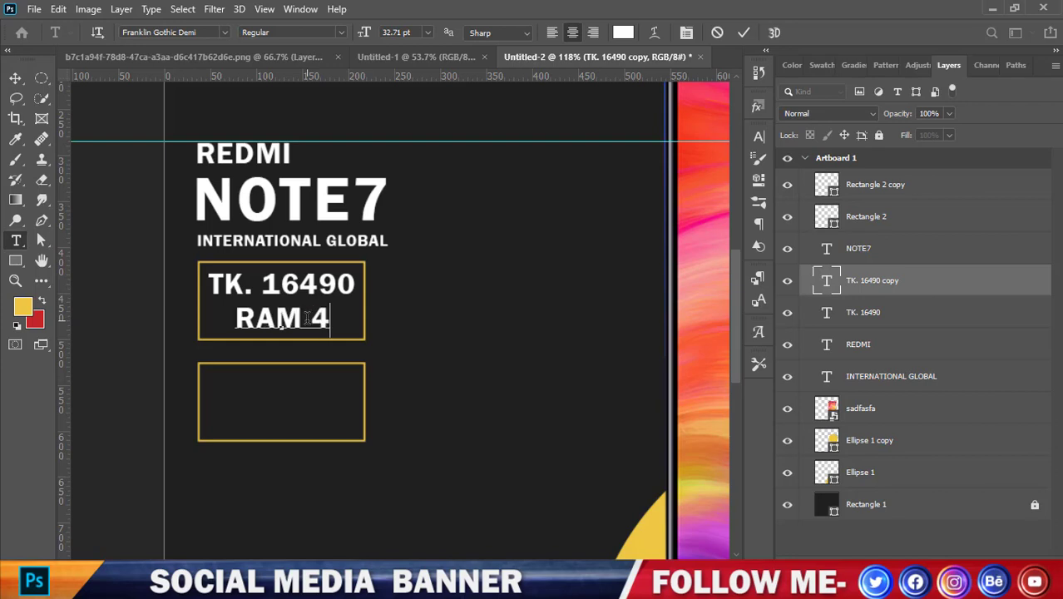
type("GB")
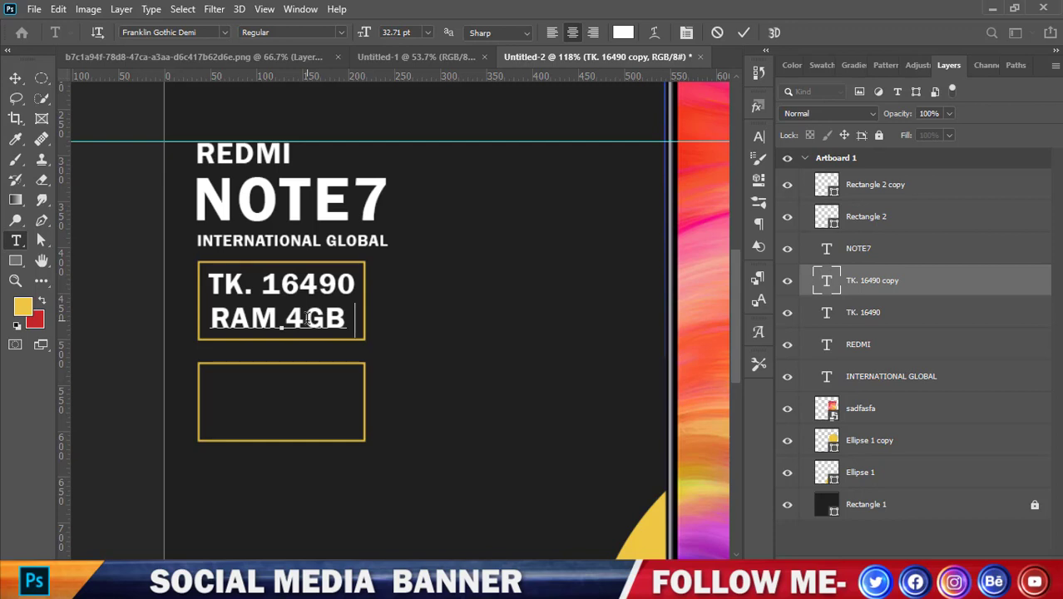
type(" &")
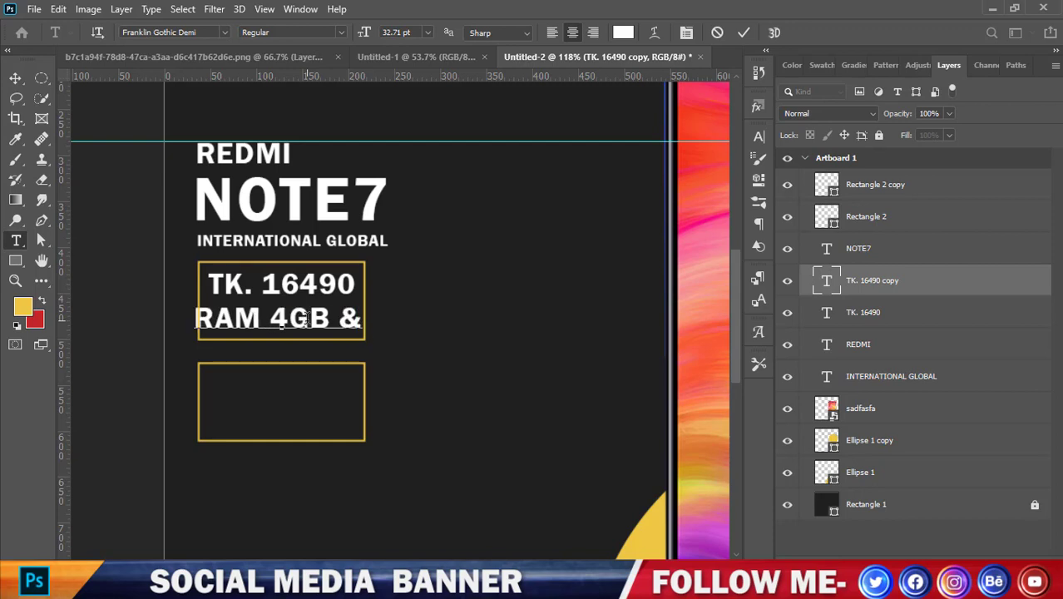
type(" ROM")
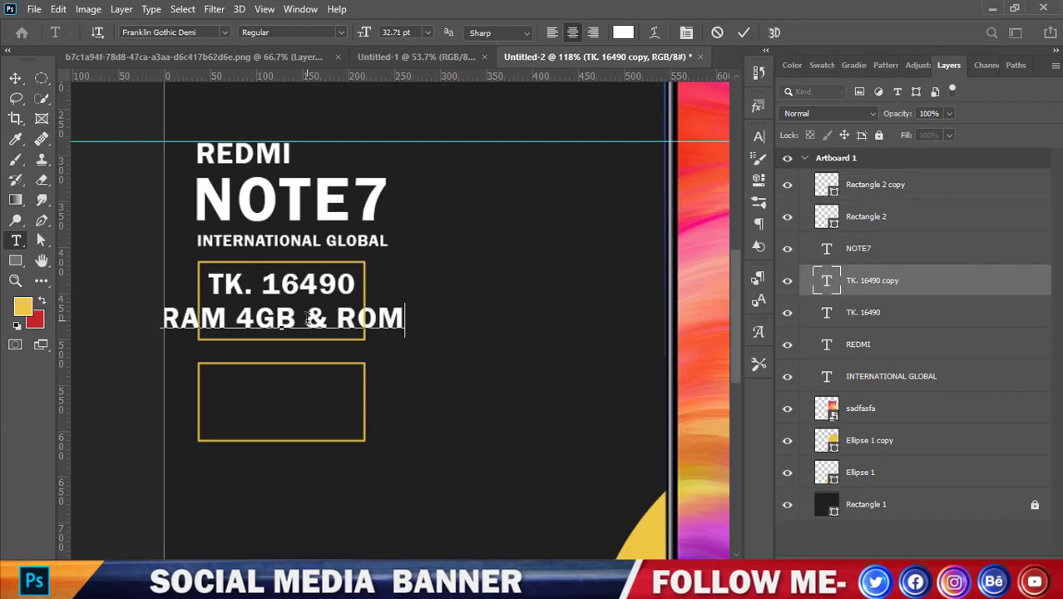
type(" 64")
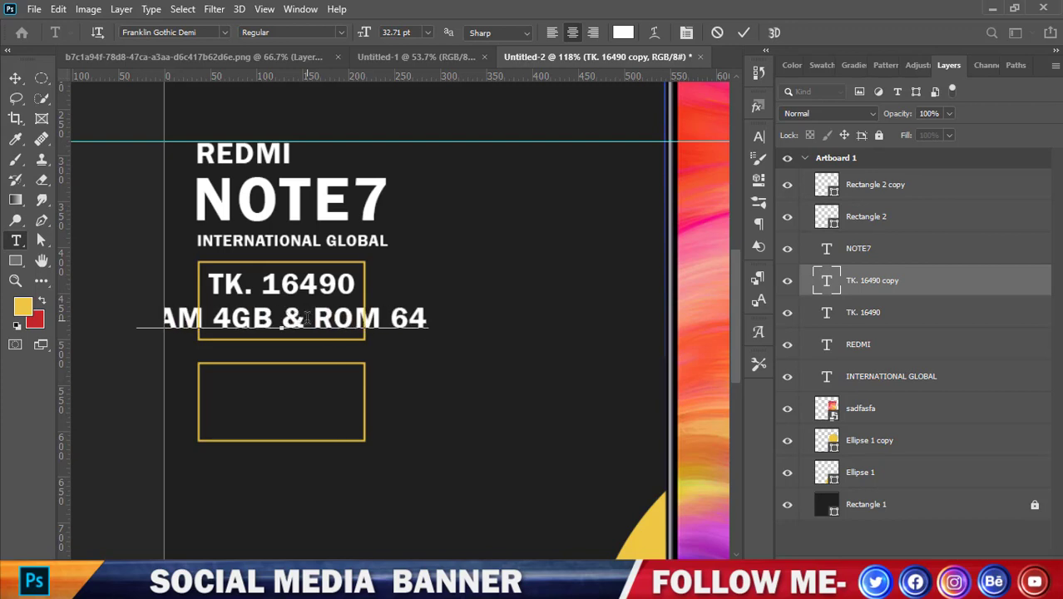
type("GB")
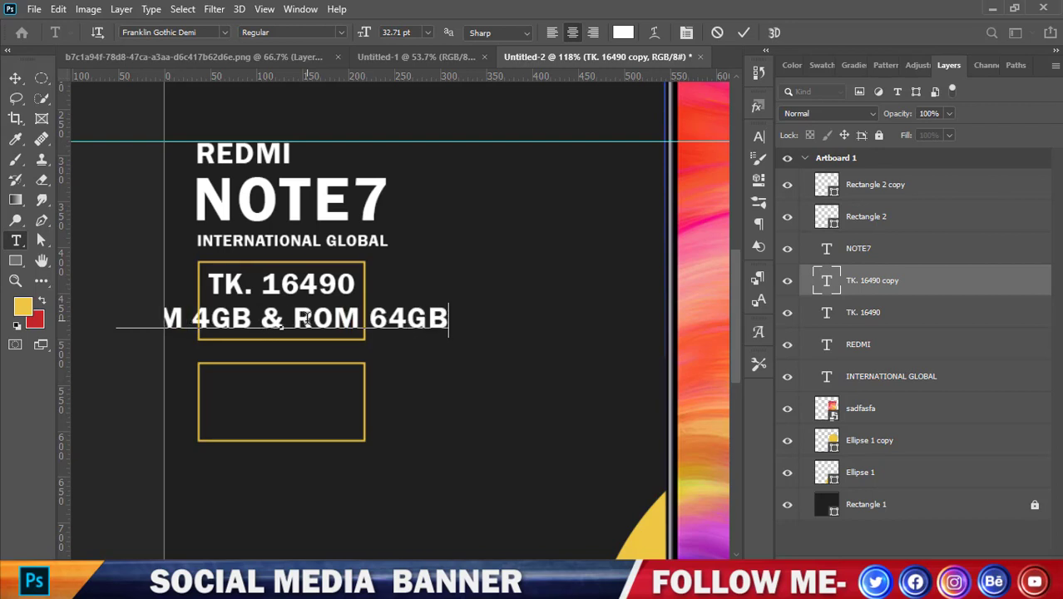
left_click(15, 78)
- Scale the RAM and ROM line down to about 14 pt so it fits inside the upper box, and apply the transform
key("ctrl+t")
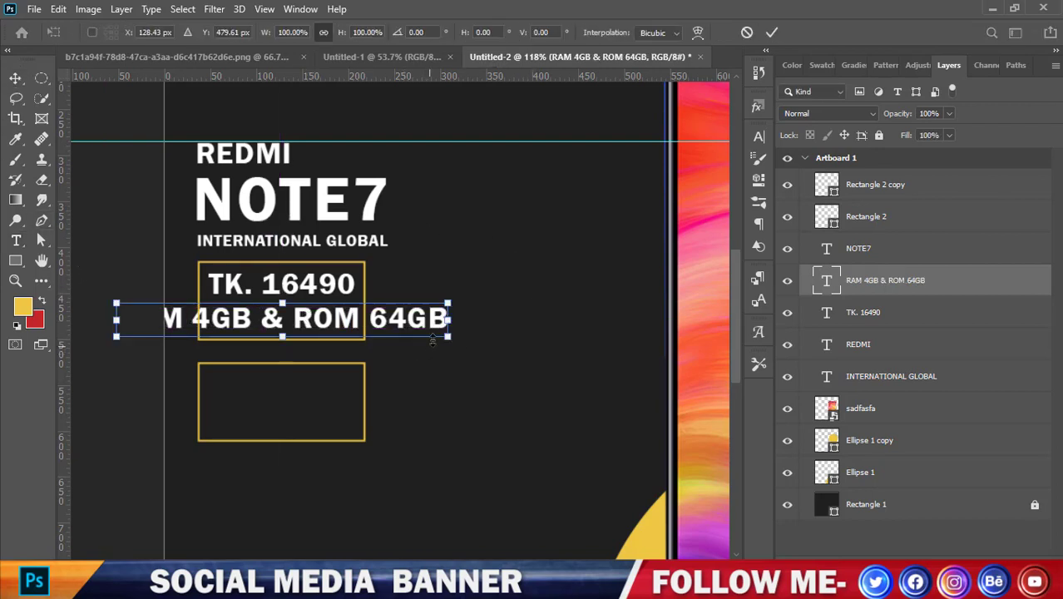
left_click_drag(449, 320, 357, 319)
left_click(772, 32)
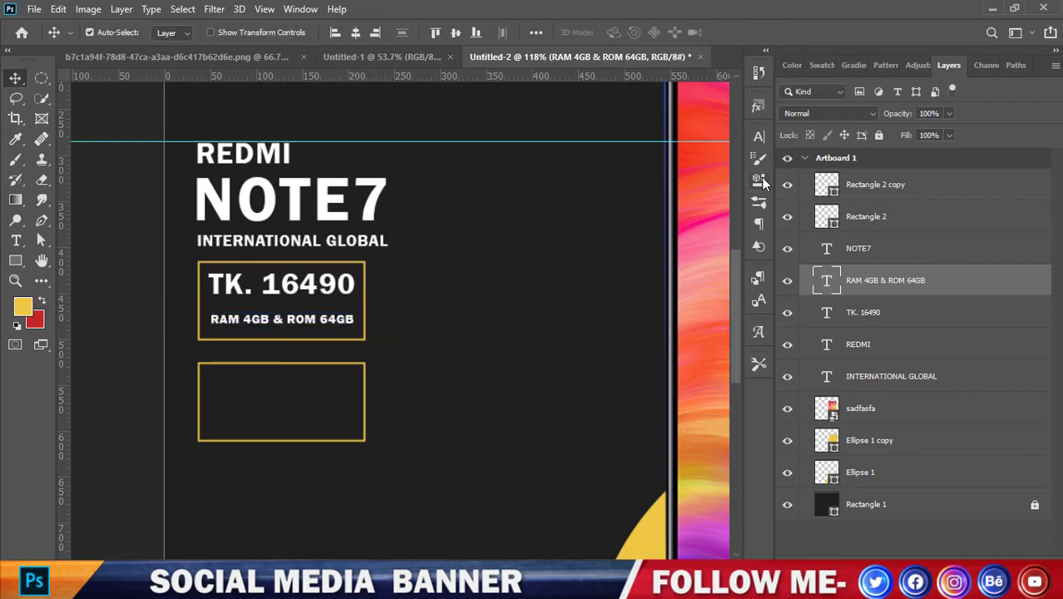
- Try Candara on the RAM and ROM line, then set its font to Bw Modelica SS02
left_click(758, 139)
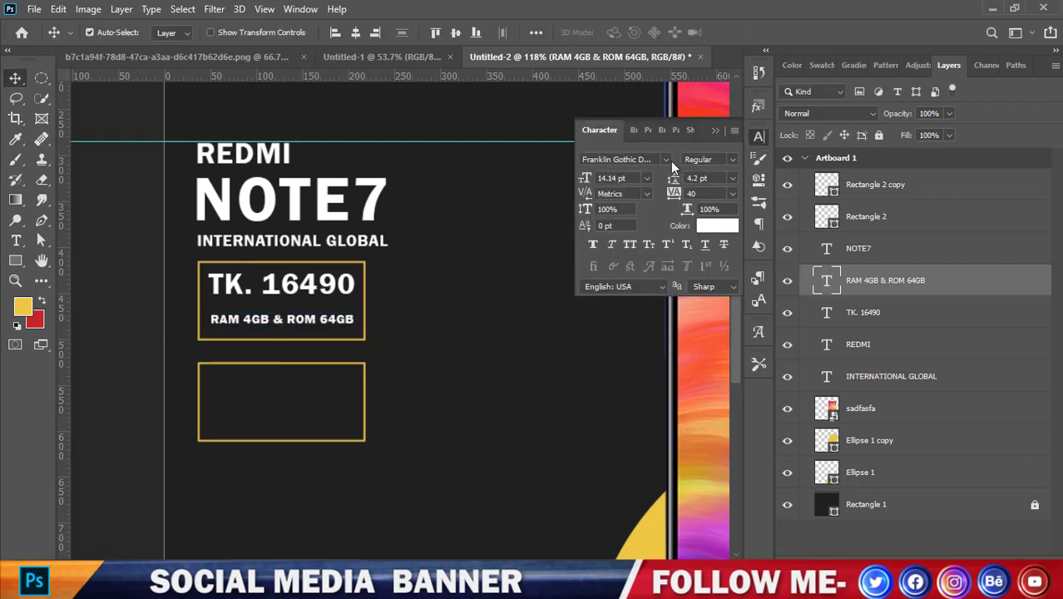
left_click(670, 161)
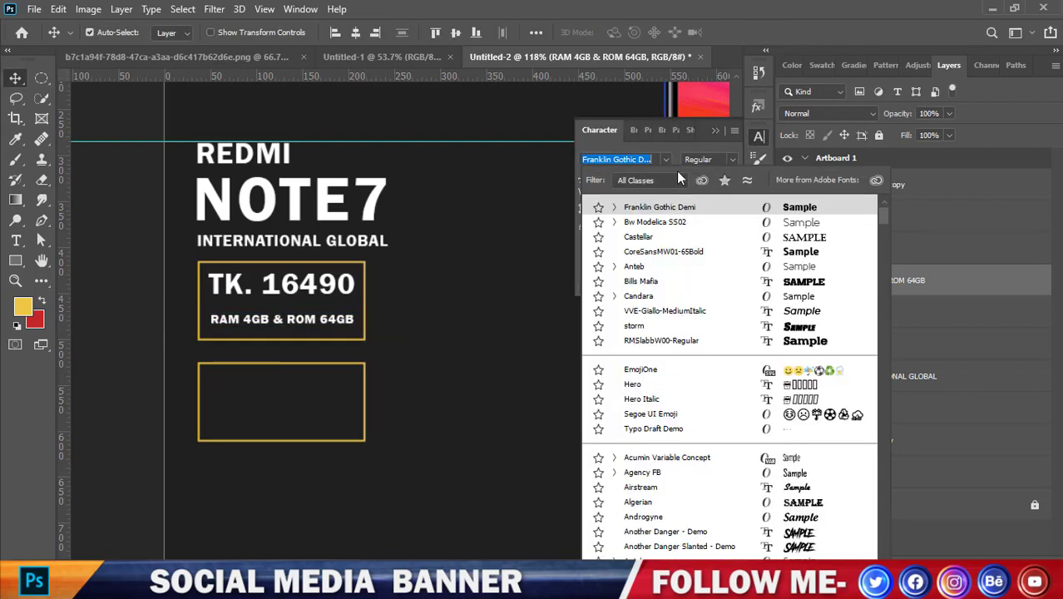
left_click(758, 301)
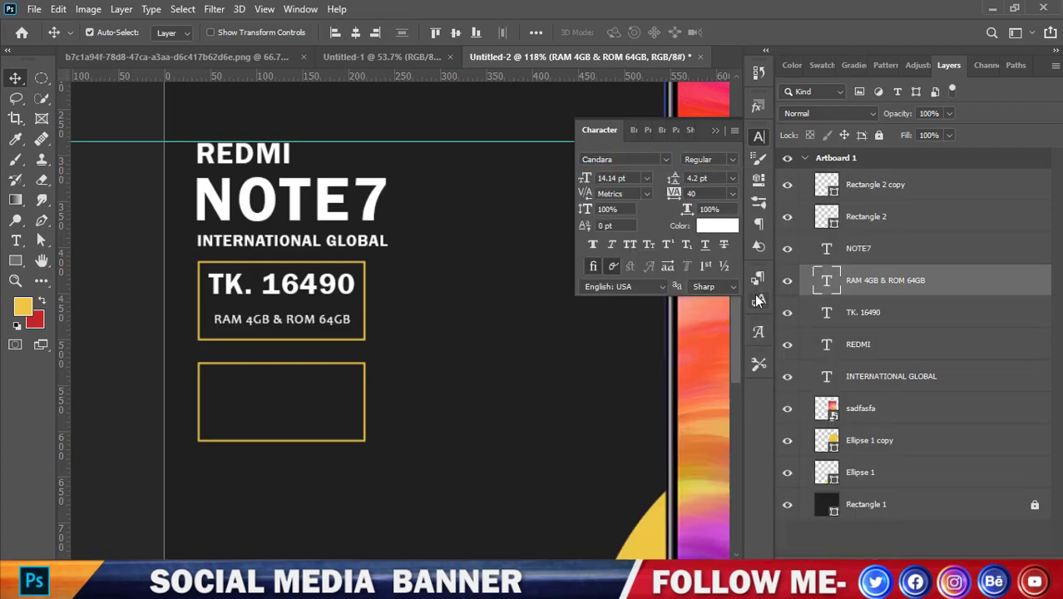
left_click(665, 160)
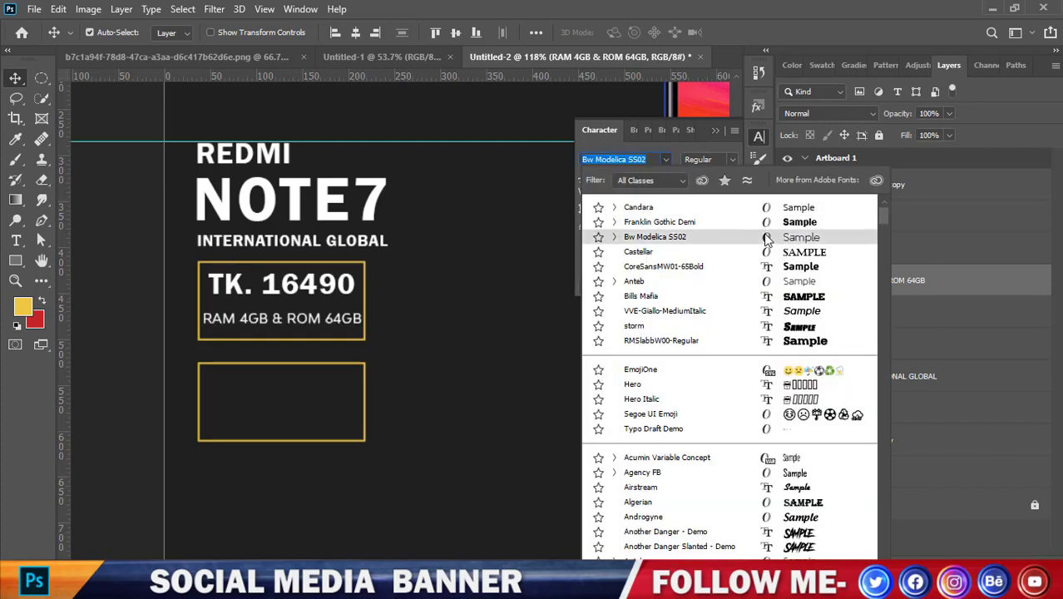
left_click(766, 238)
key("ctrl+t")
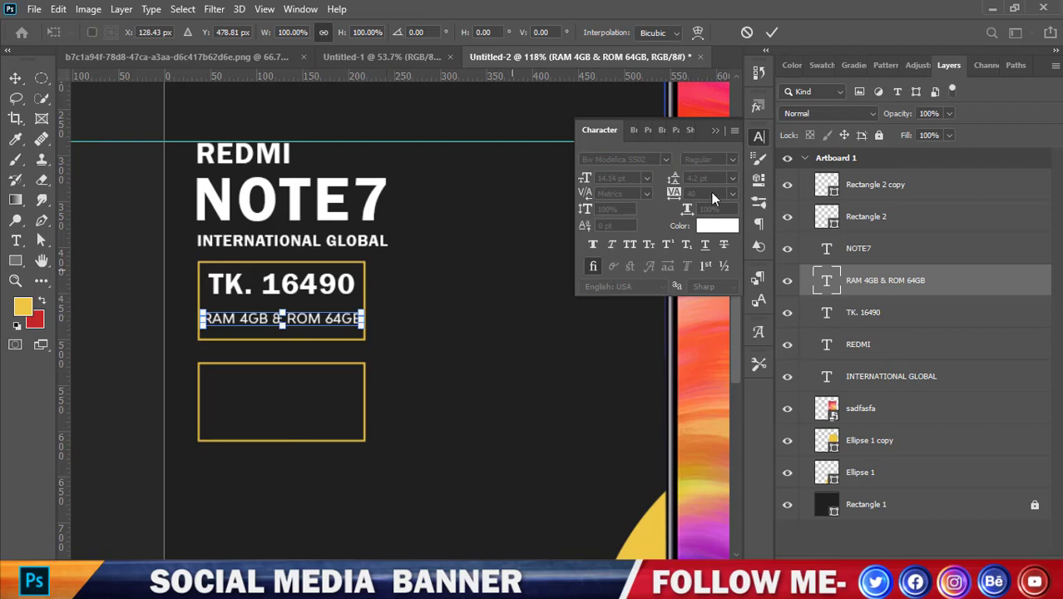
left_click(772, 31)
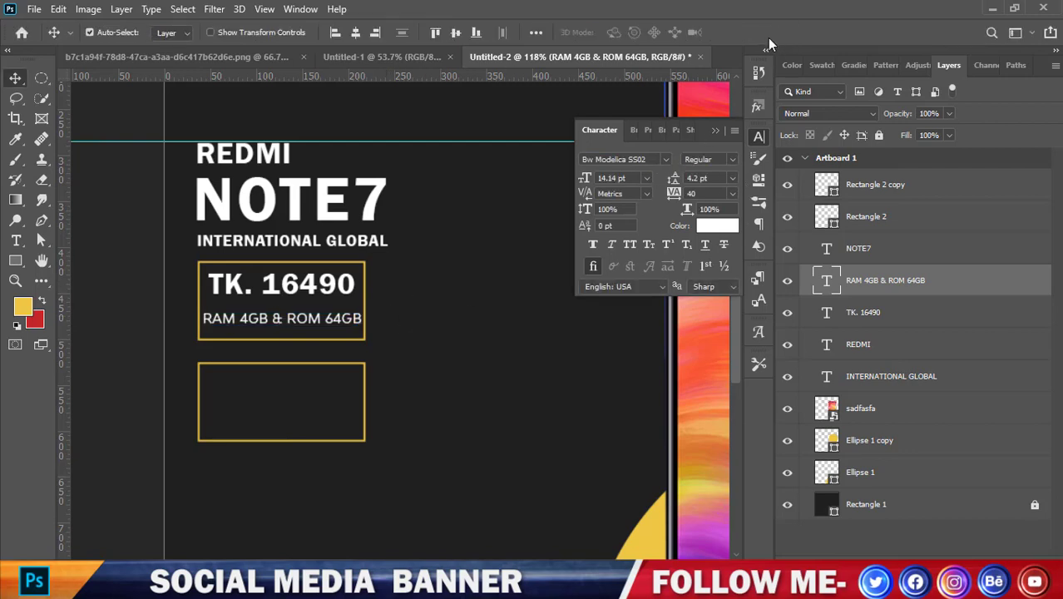
- Change the font of the TK. 16490 price text to Bw Modelica SS02
left_click(317, 289)
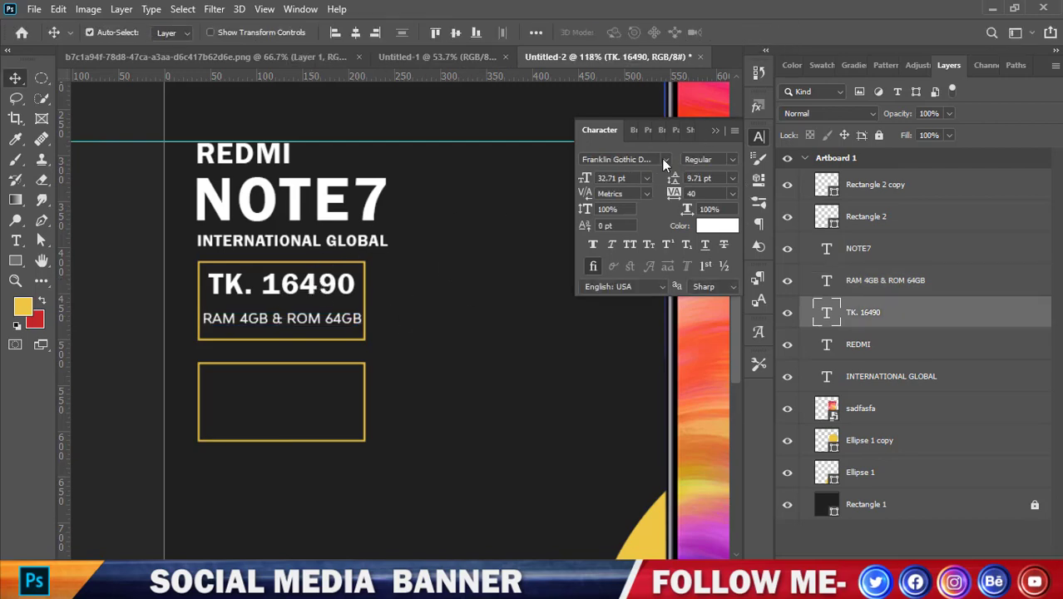
left_click(665, 158)
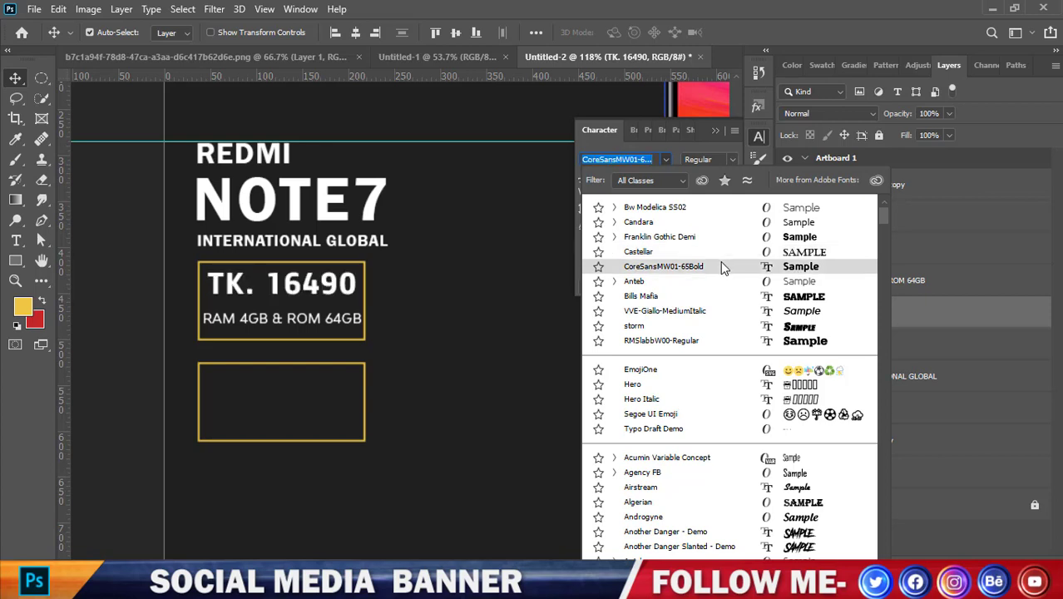
left_click(732, 212)
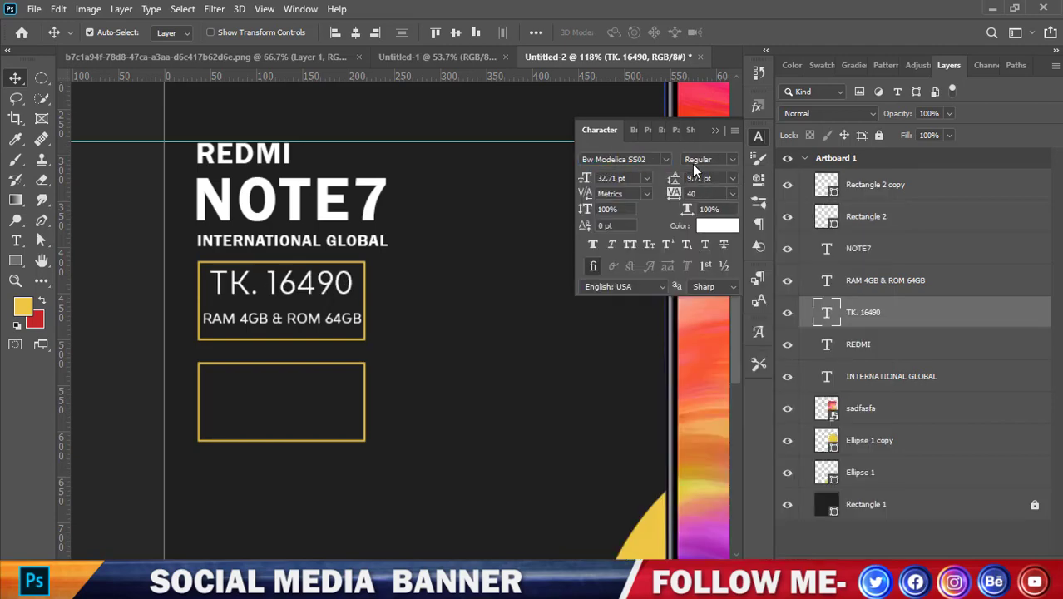
- Set the TK. 16490 price text to the Bold style and nudge it slightly down inside the upper box
left_click(732, 159)
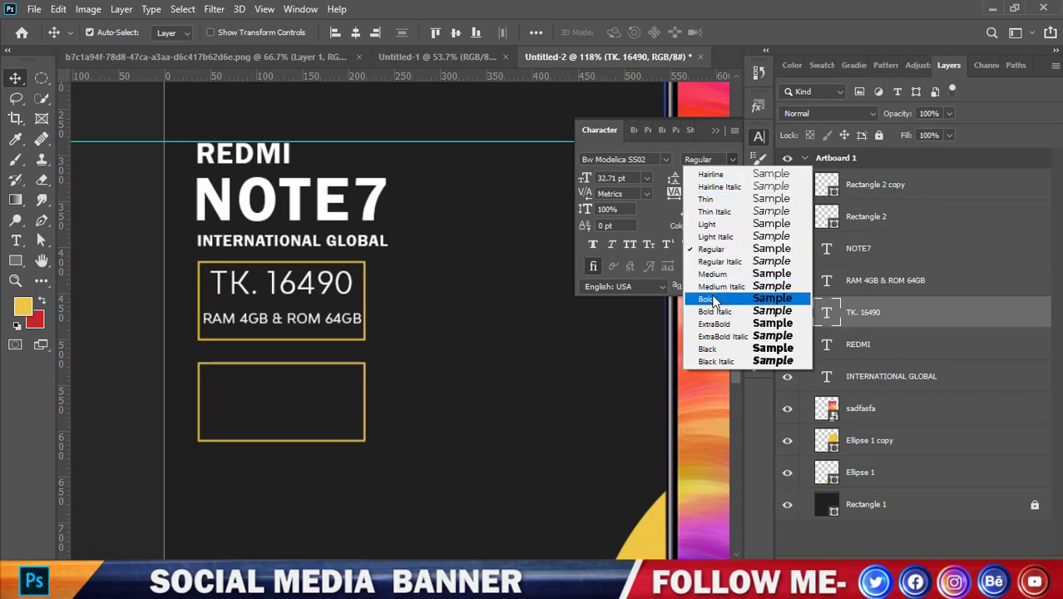
left_click(697, 299)
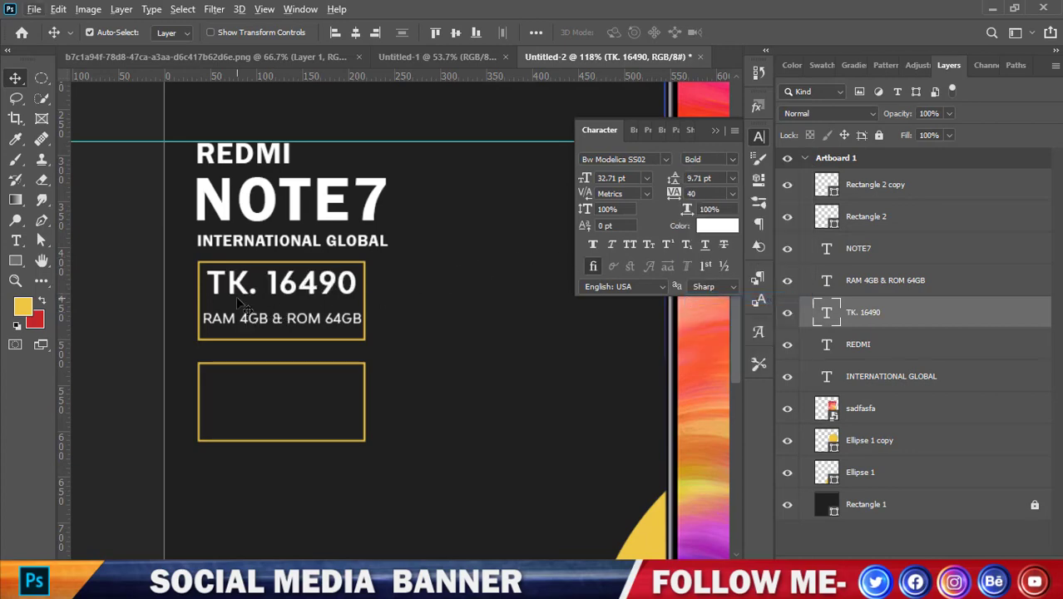
key("alt+f")
left_click(396, 285)
left_click(288, 286)
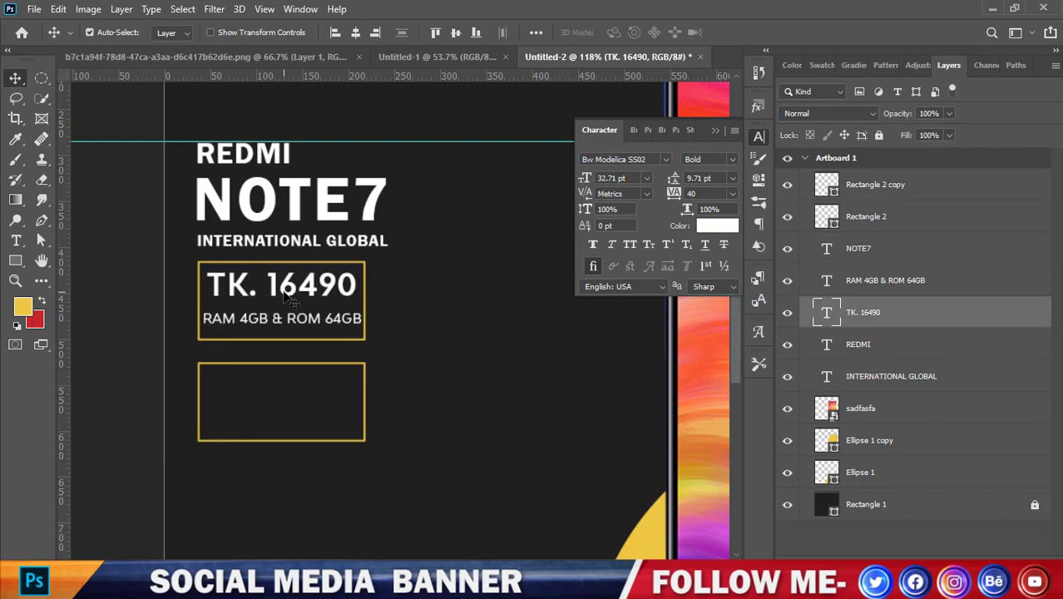
- Reduce the font size of the RAM 4GB & ROM 64GB line to 12.14 pt
left_click(297, 324)
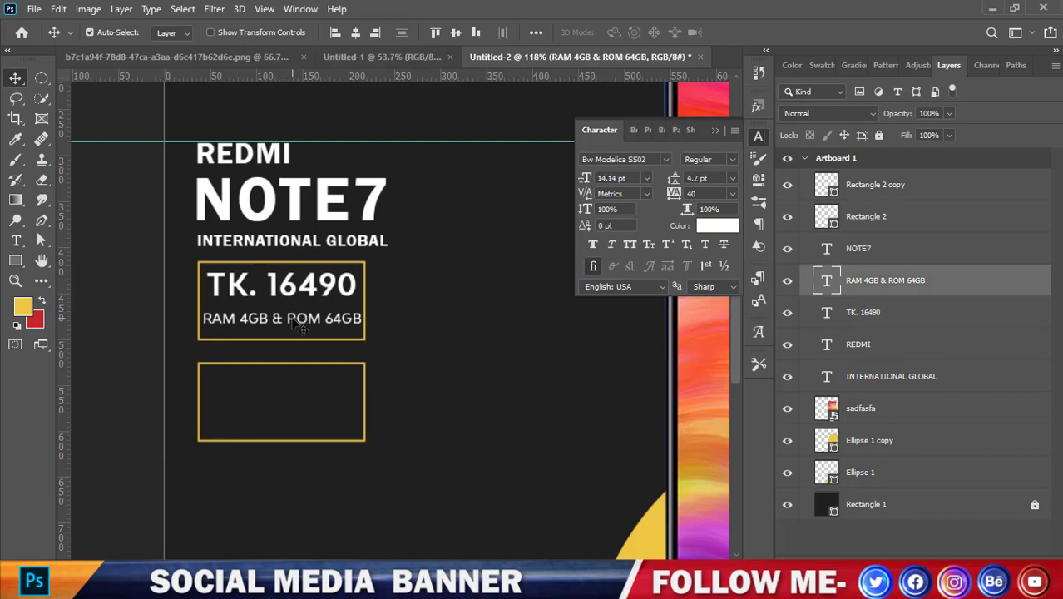
left_click(609, 178)
key("Down")
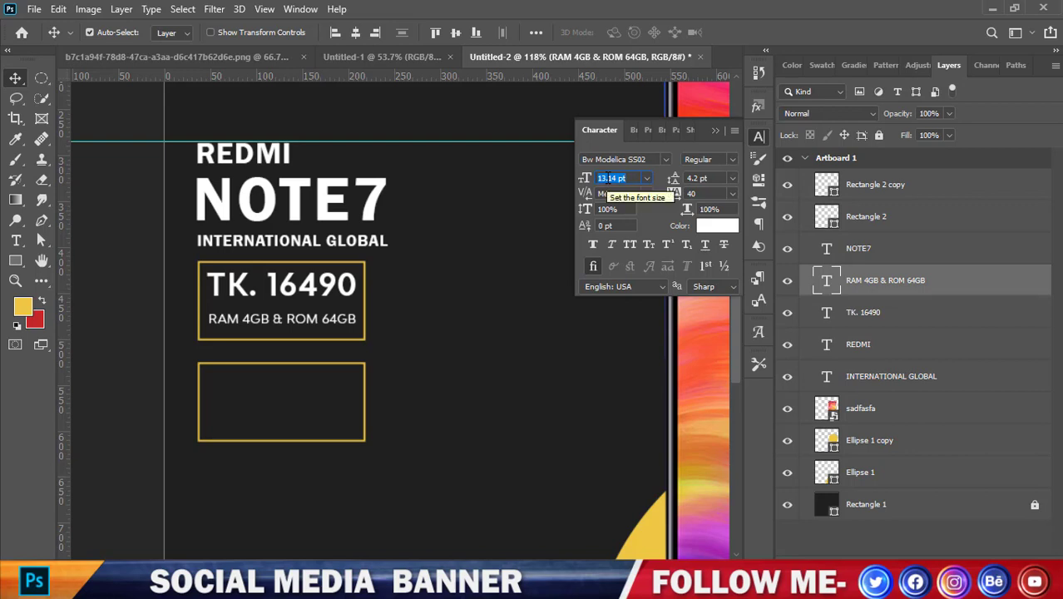
key("Down")
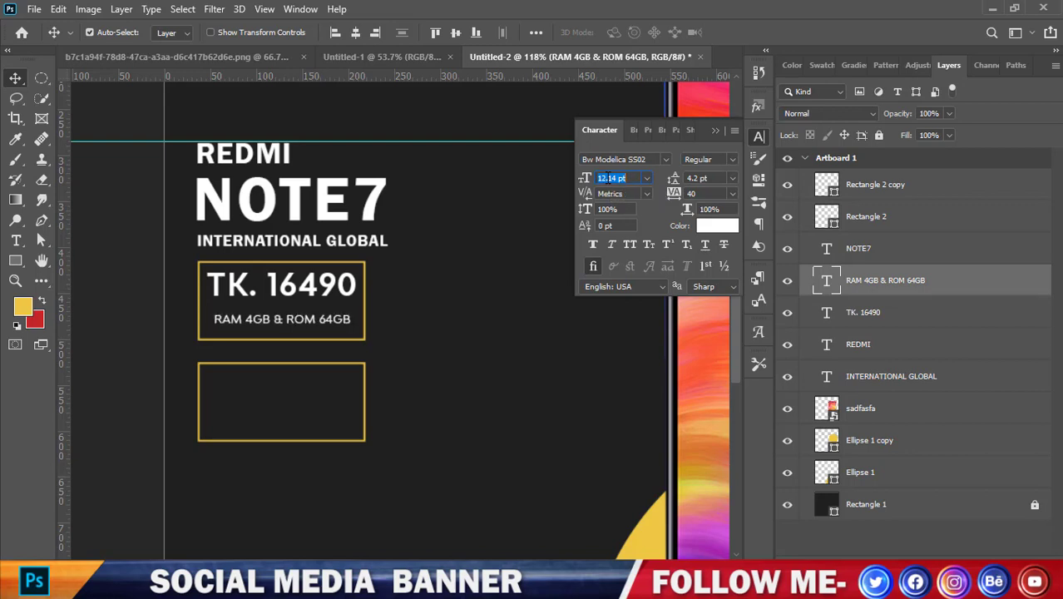
left_click(715, 130)
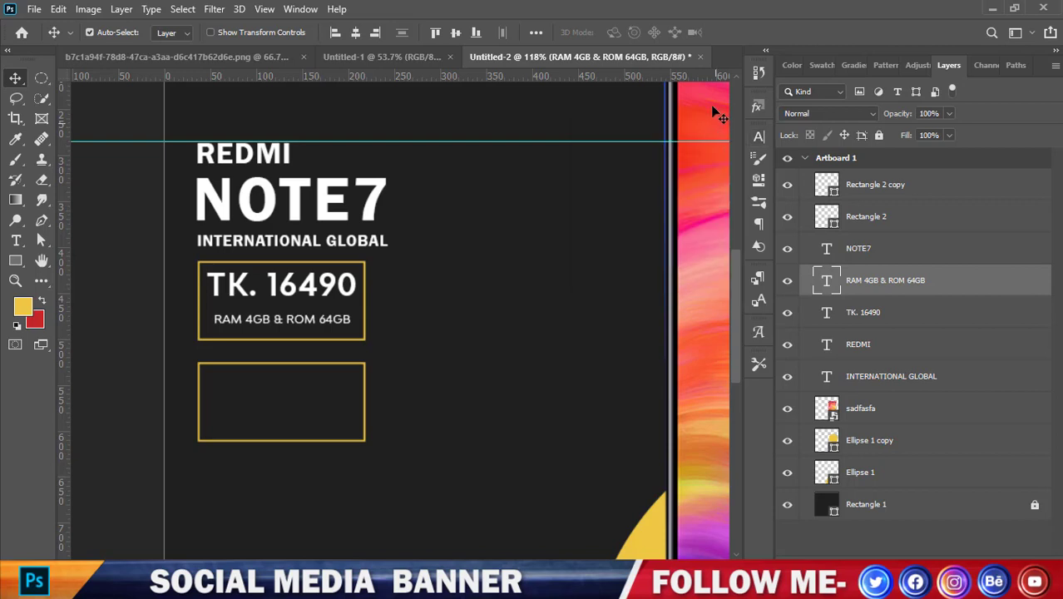
left_click(451, 263)
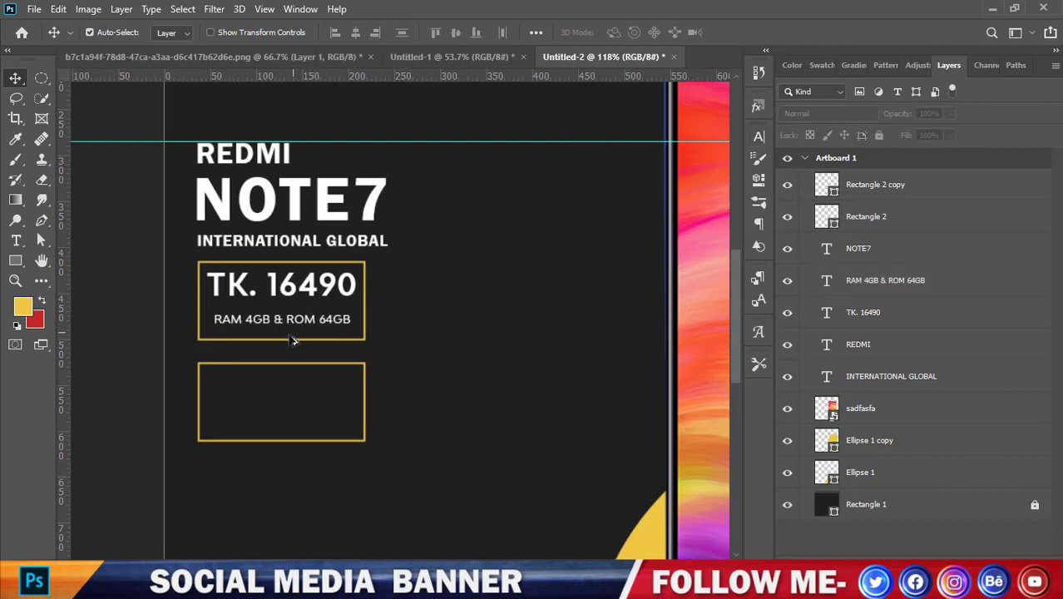
- Fine-tune the vertical spacing between the price text and the RAM and ROM line in the upper box
scroll(295, 337, "up", 3)
left_click(301, 327)
key("Up")
key("Up")
key("Up")
key("Up")
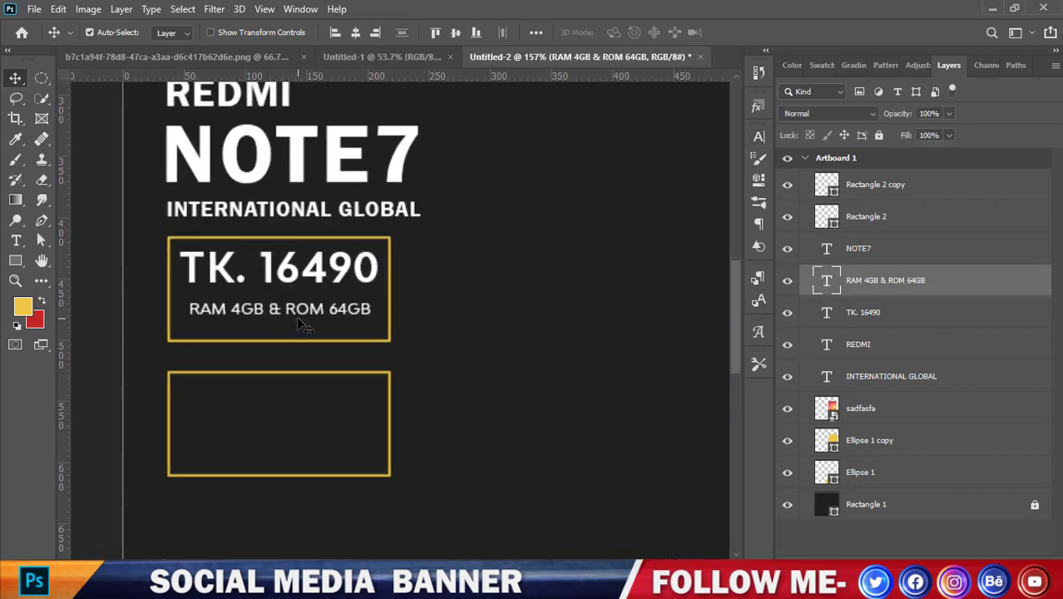
left_click(314, 281)
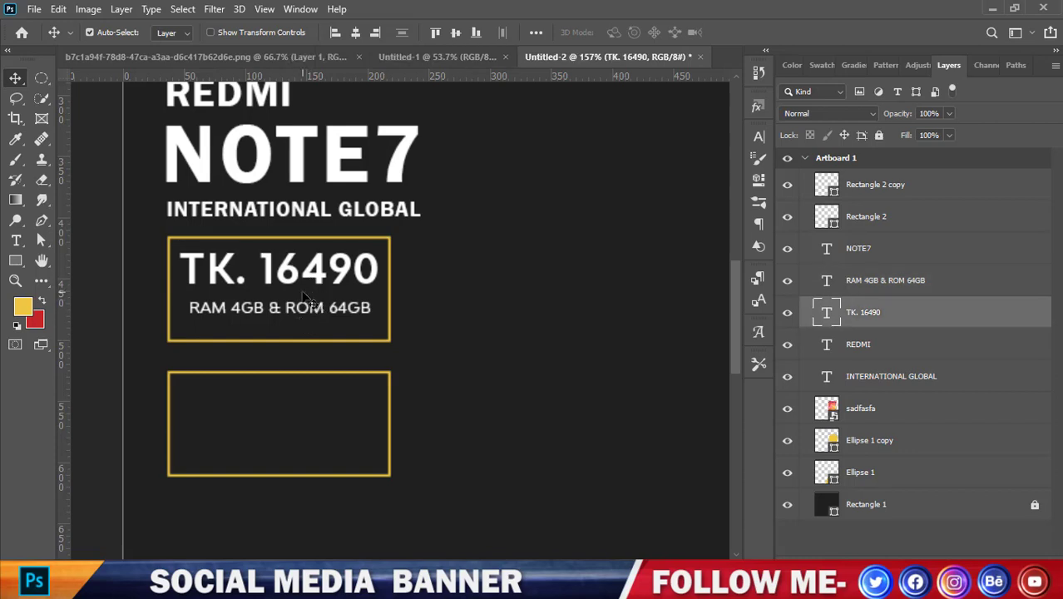
- Scale the price and the RAM and ROM line down together to about 31.3 pt and 11.6 pt, and apply the transform
left_click(865, 282, "ctrl")
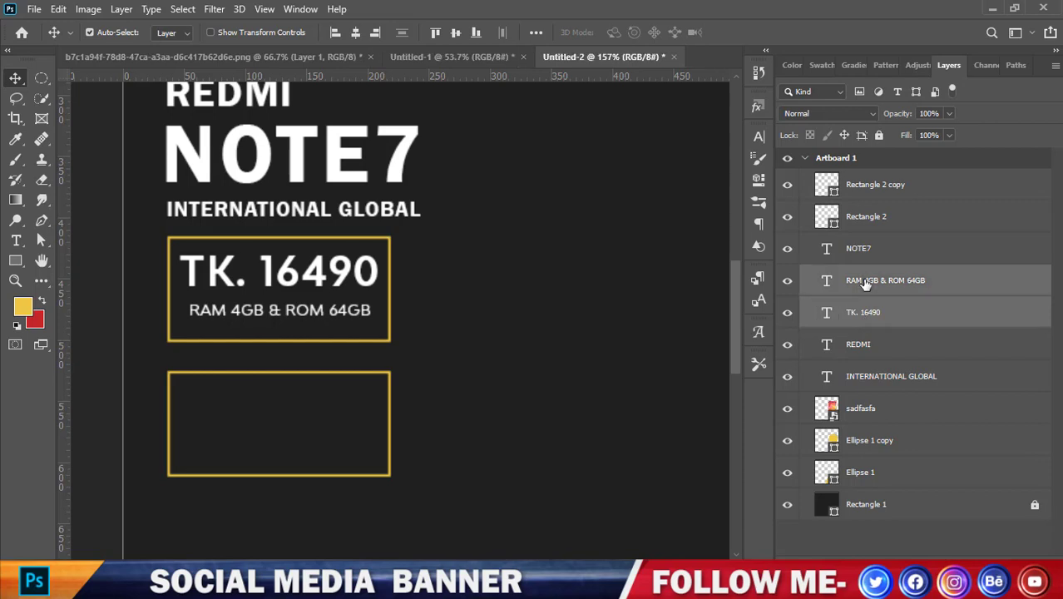
scroll(670, 304, "down", 1)
key("ctrl+t")
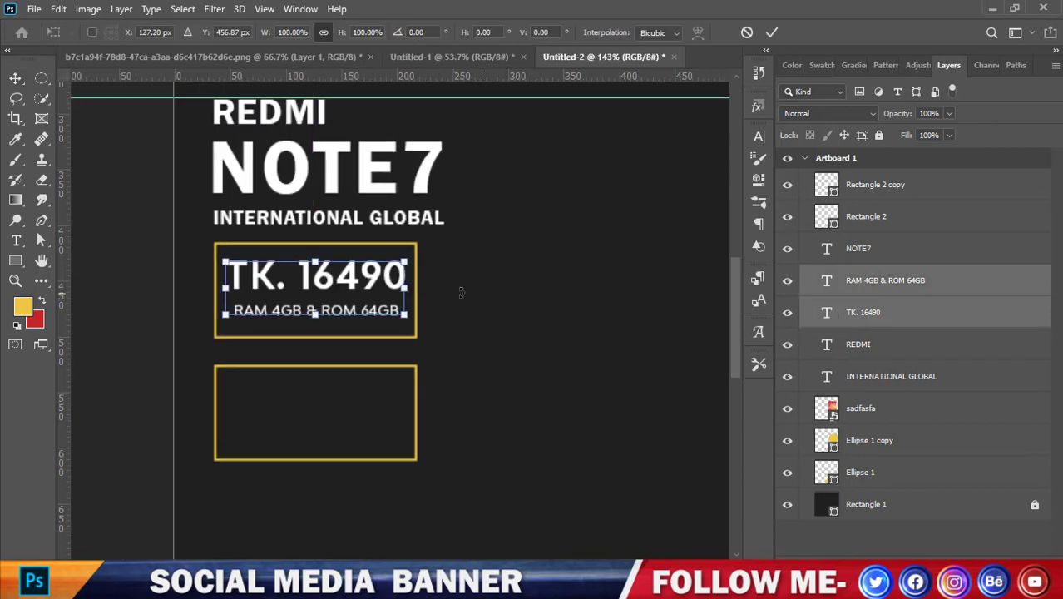
left_click_drag(403, 287, 399, 288)
left_click(772, 33)
scroll(624, 185, "down", 3)
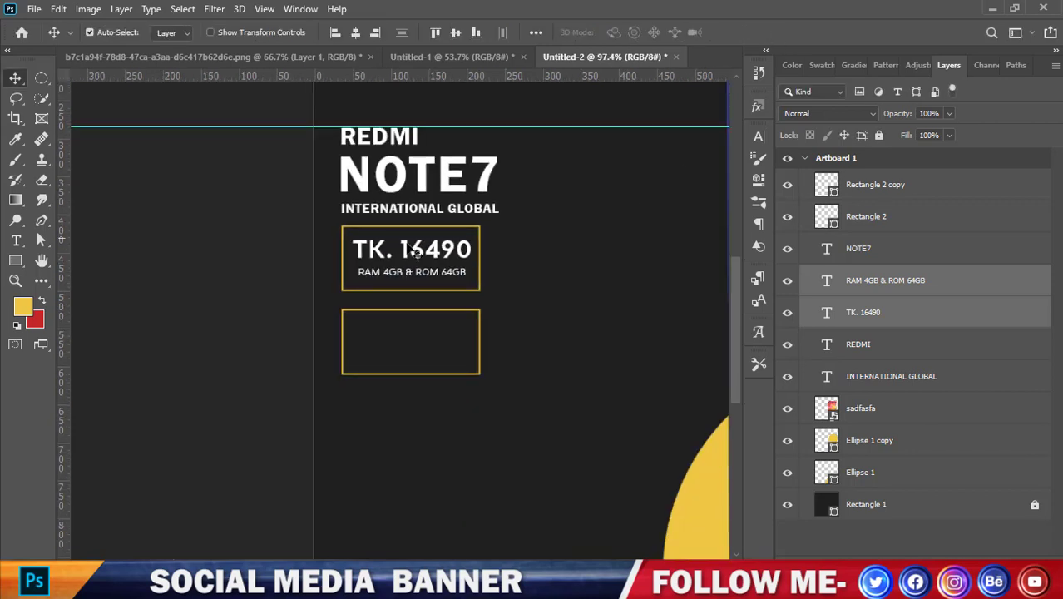
- Duplicate the price and RAM and ROM texts into the lower box, aligned with the originals above
left_click_drag(423, 254, 430, 334)
key("Left")
key("Left")
key("Left")
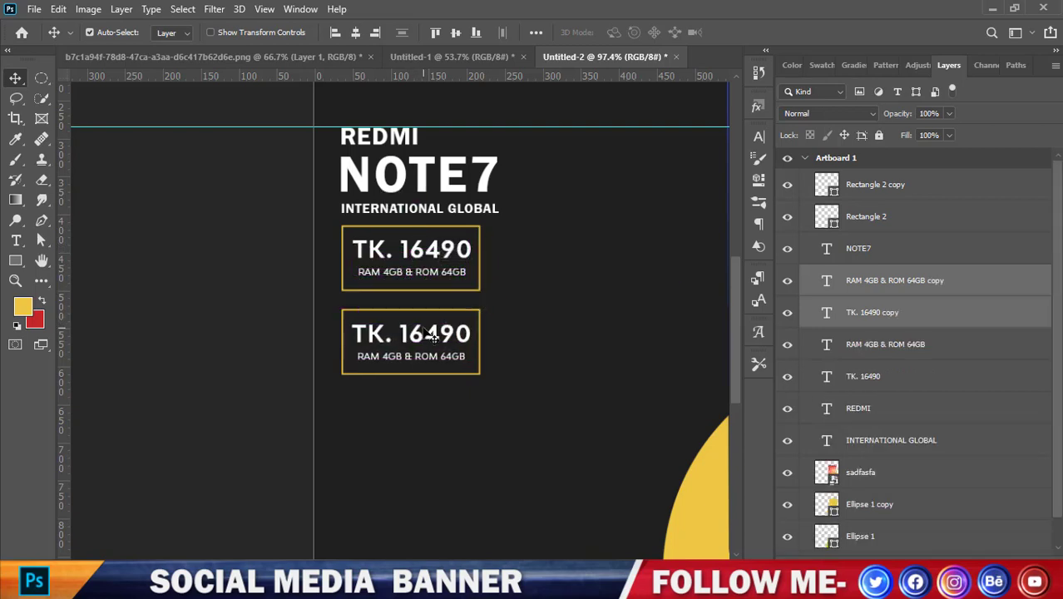
left_click(532, 341)
- Change the price in the lower box to "TK. 14990"
double_click(449, 343)
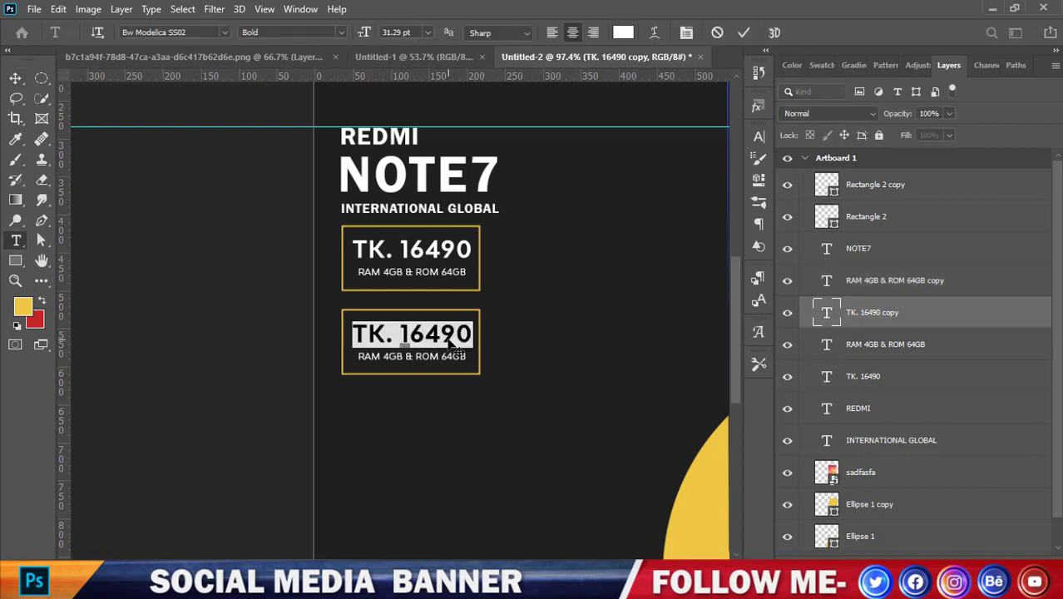
mouse_move(417, 347)
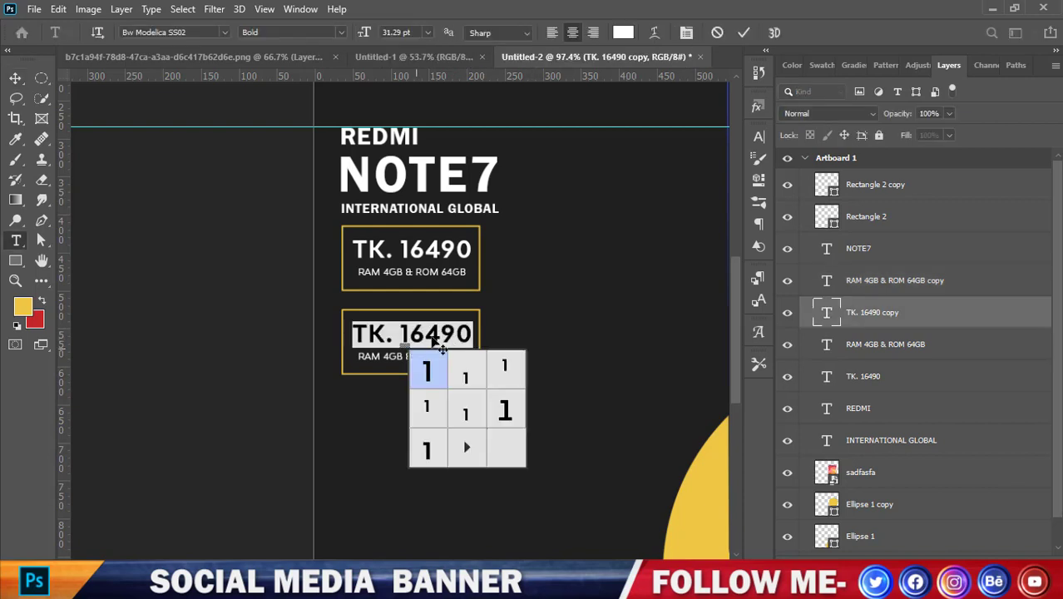
left_click(424, 333)
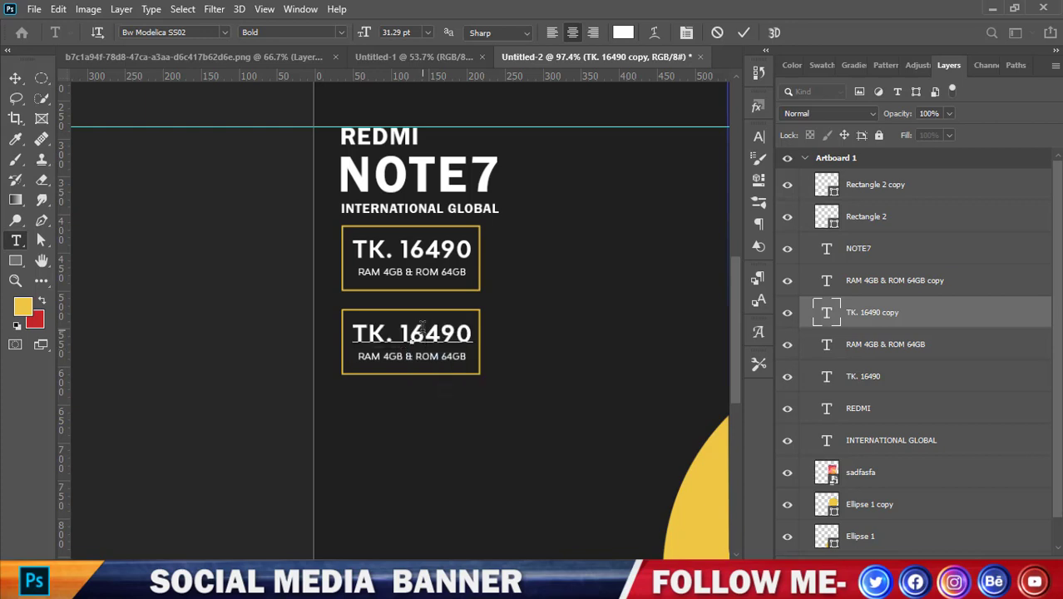
key("BackSpace")
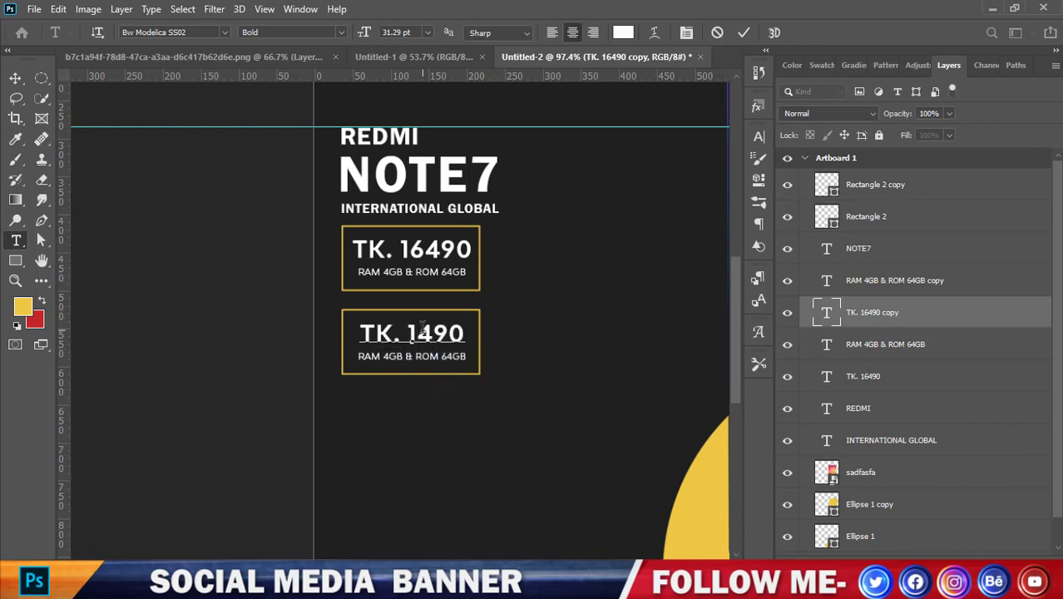
type("9")
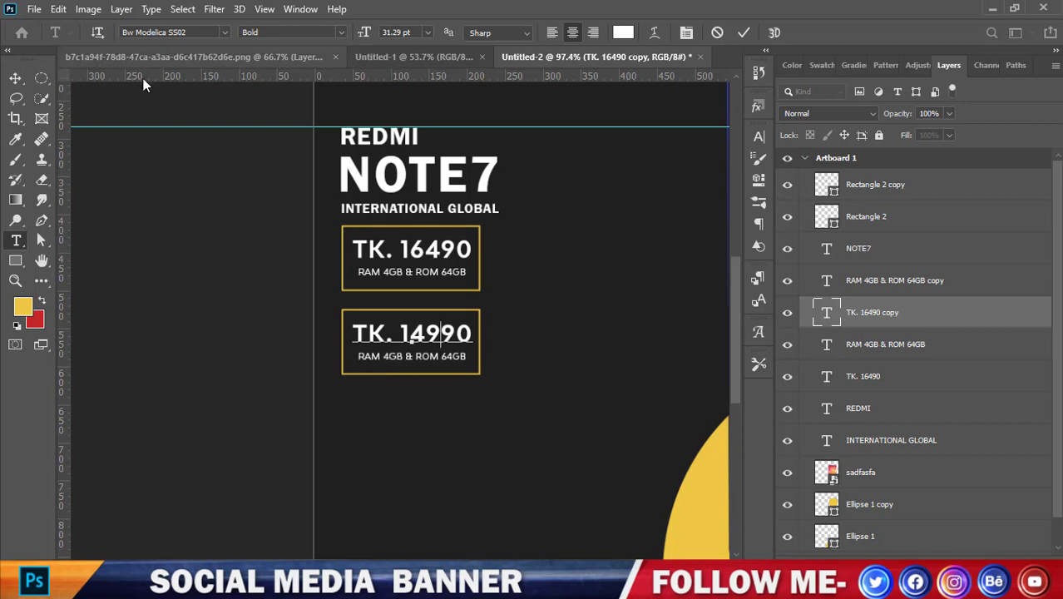
left_click(15, 77)
- Reword the specs line in the lower box as "RAM 3GB & ROM 32GB"
double_click(424, 359)
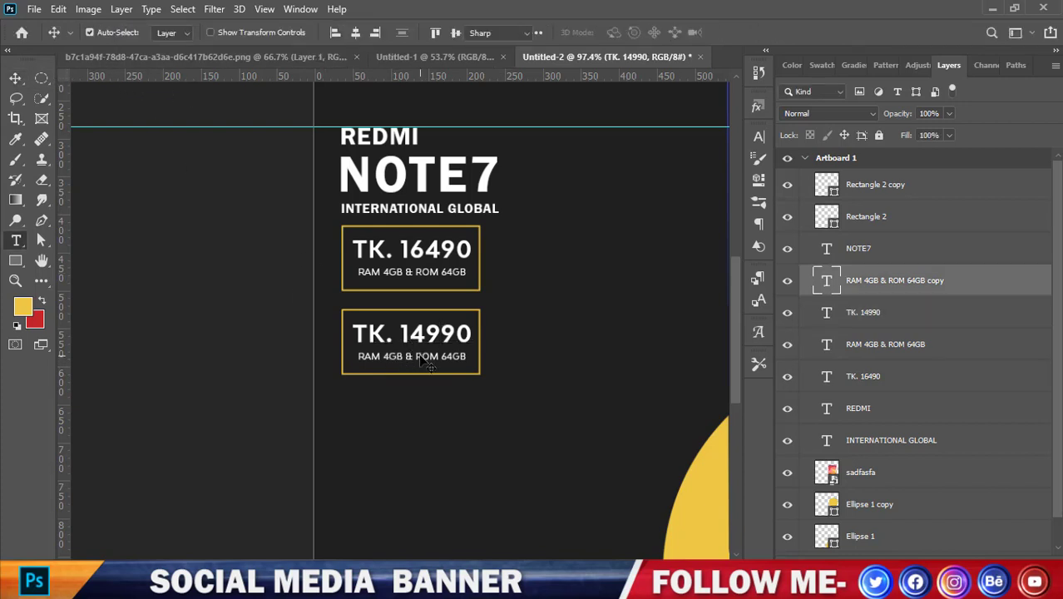
left_click(390, 356)
key("BackSpace")
type("3")
key("Right")
key("Right")
key("Right")
key("Right")
key("Right")
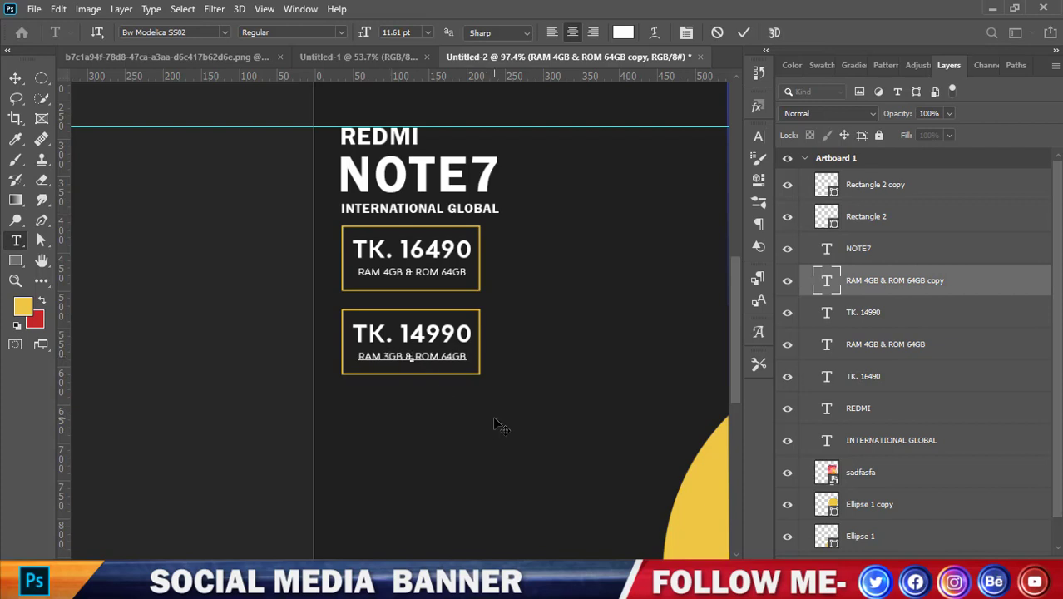
key("BackSpace")
key("BackSpace")
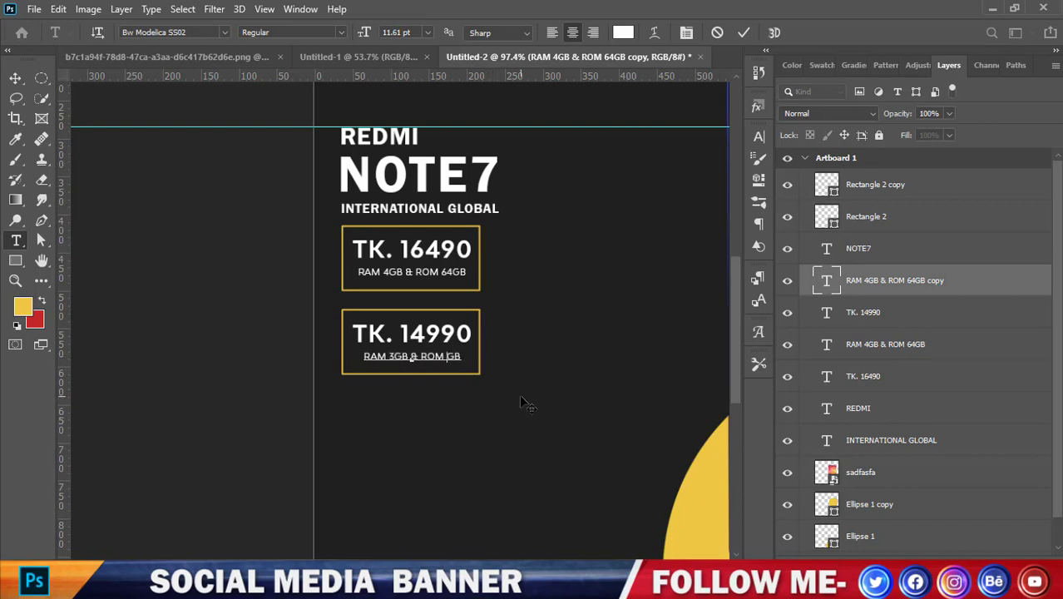
type("32")
key("ctrl+Return")
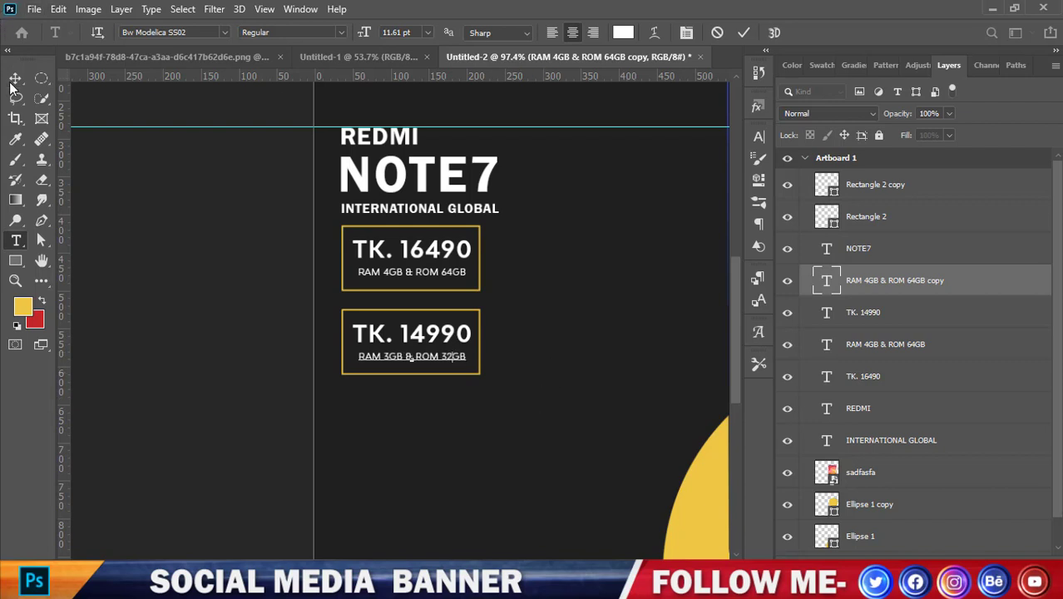
scroll(509, 348, "down", 3)
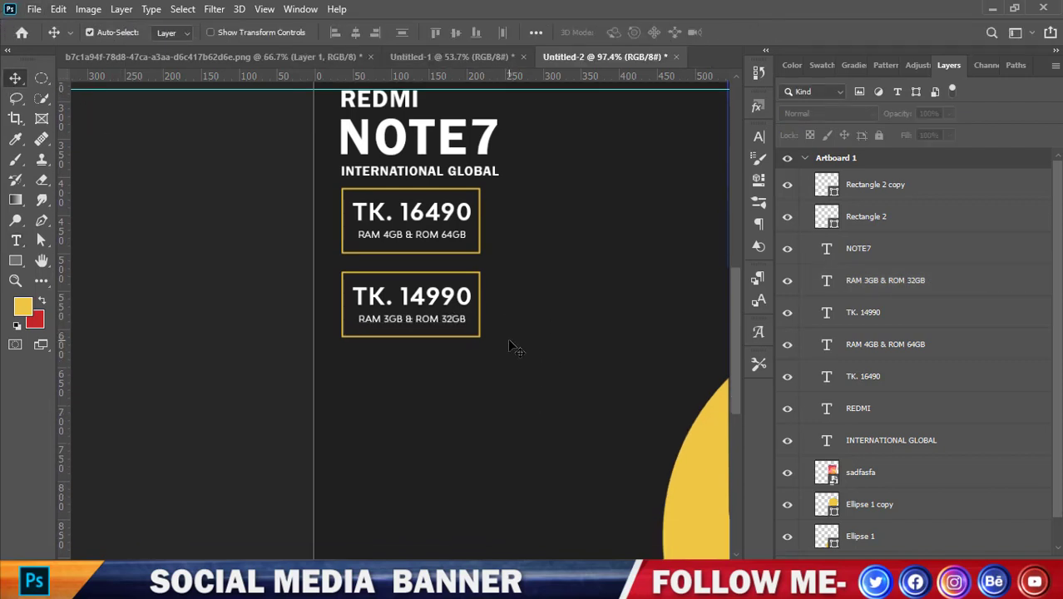
scroll(532, 301, "down", 3)
scroll(717, 283, "up", 1)
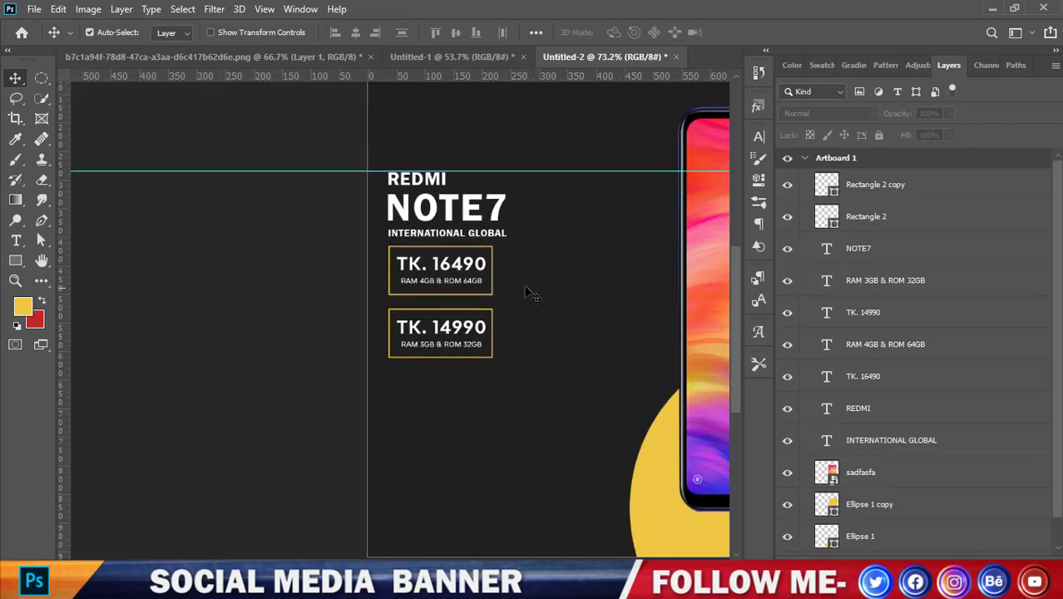
left_click(487, 271)
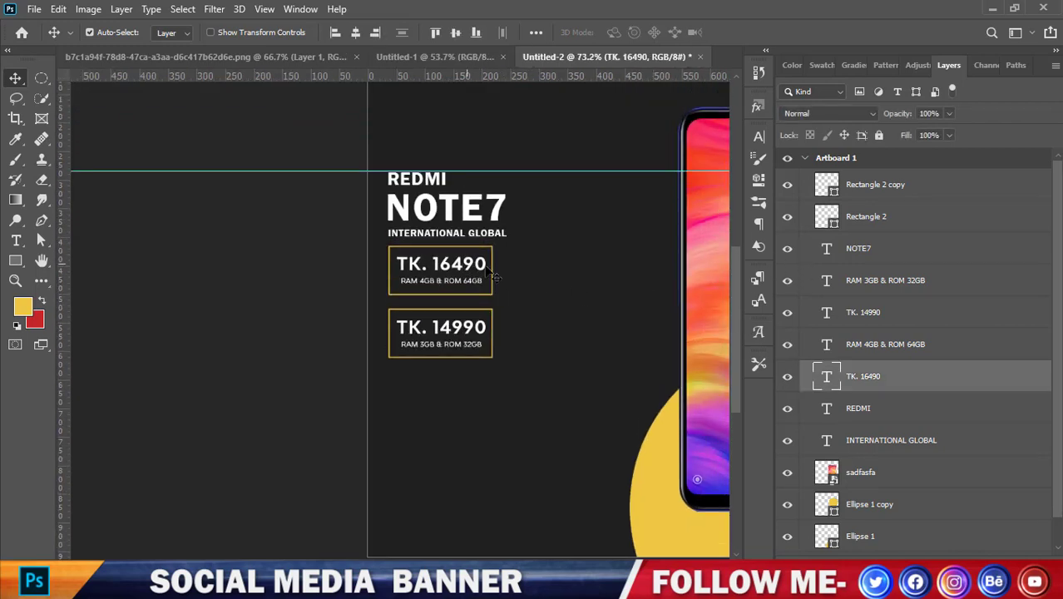
left_click(863, 395, "shift")
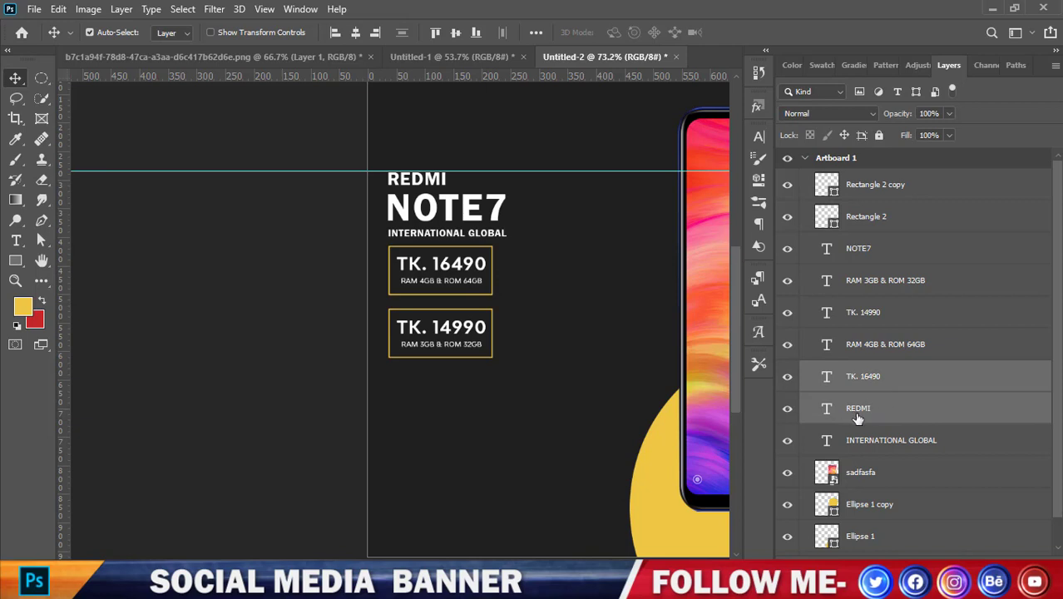
left_click(873, 399)
left_click(873, 384)
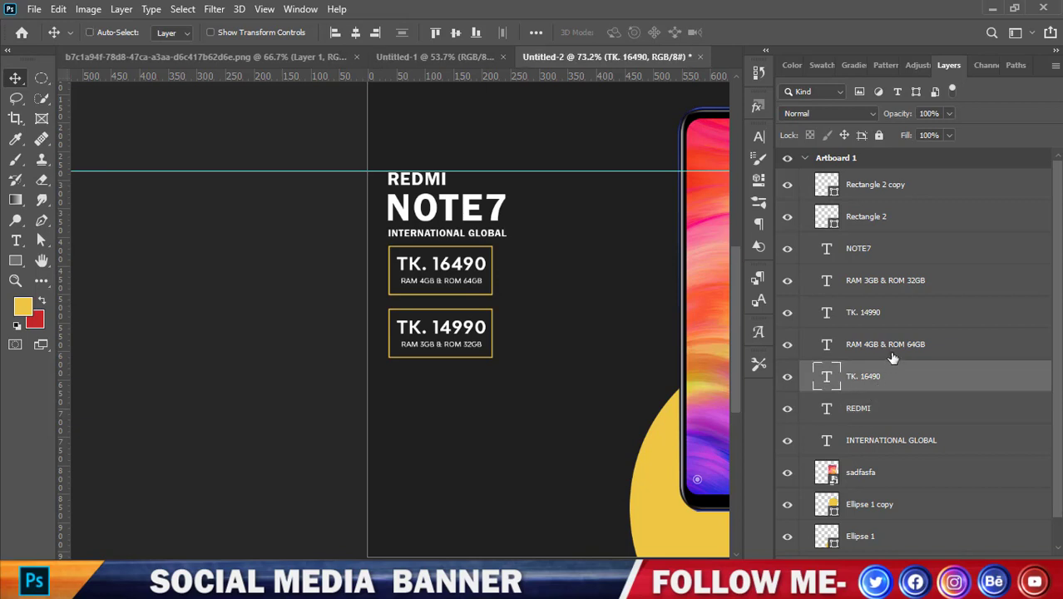
left_click(892, 356, "shift")
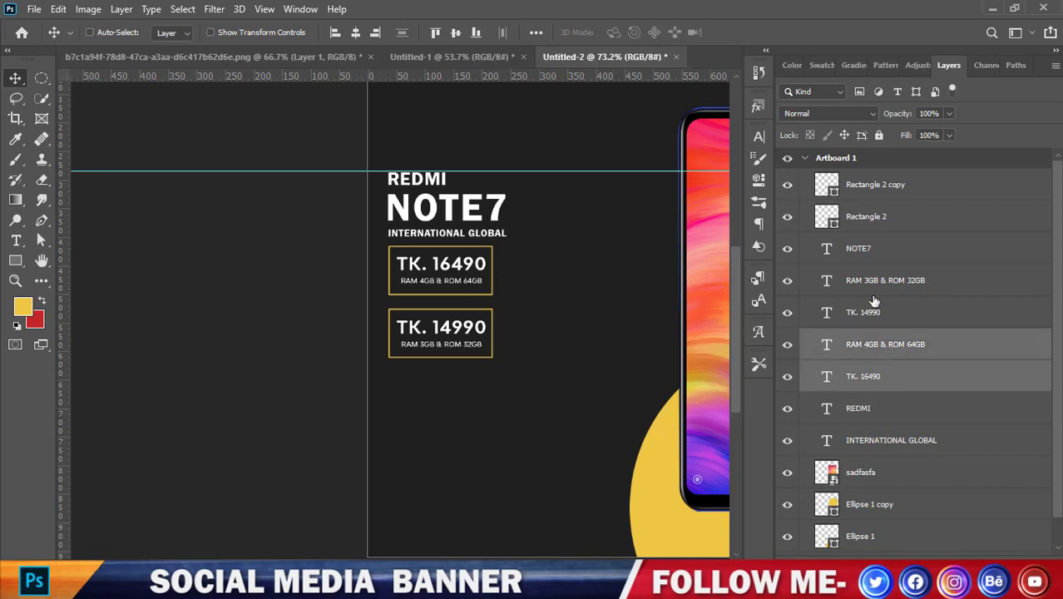
left_click(787, 185)
left_click(787, 185)
- Group the upper box outline, Rectangle 2, with its TK. 16490 and RAM 4GB & ROM 64GB text layers
left_click(876, 226)
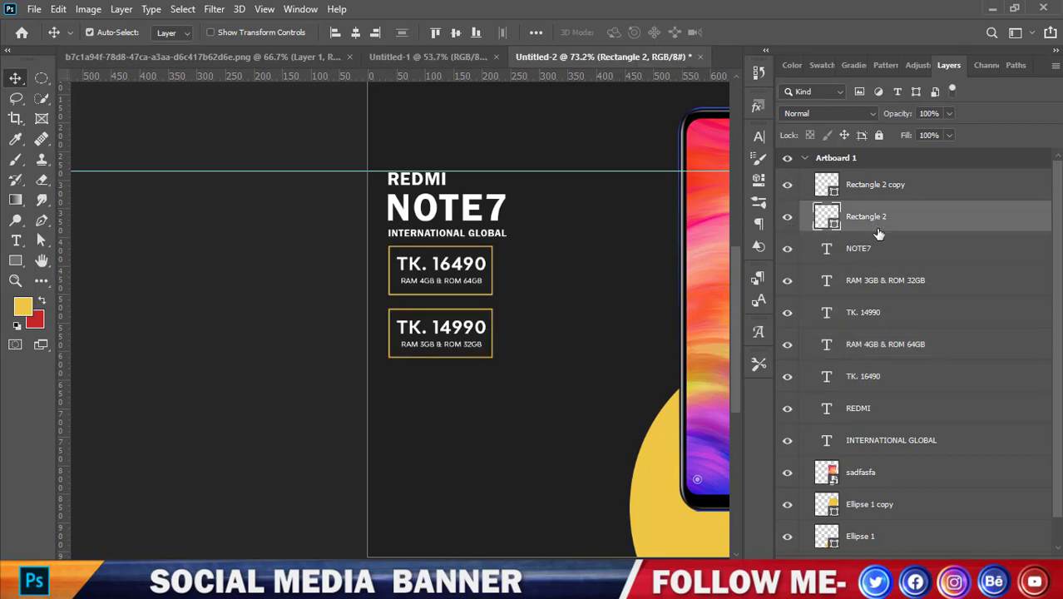
left_click(884, 379, "ctrl")
left_click(884, 352, "ctrl")
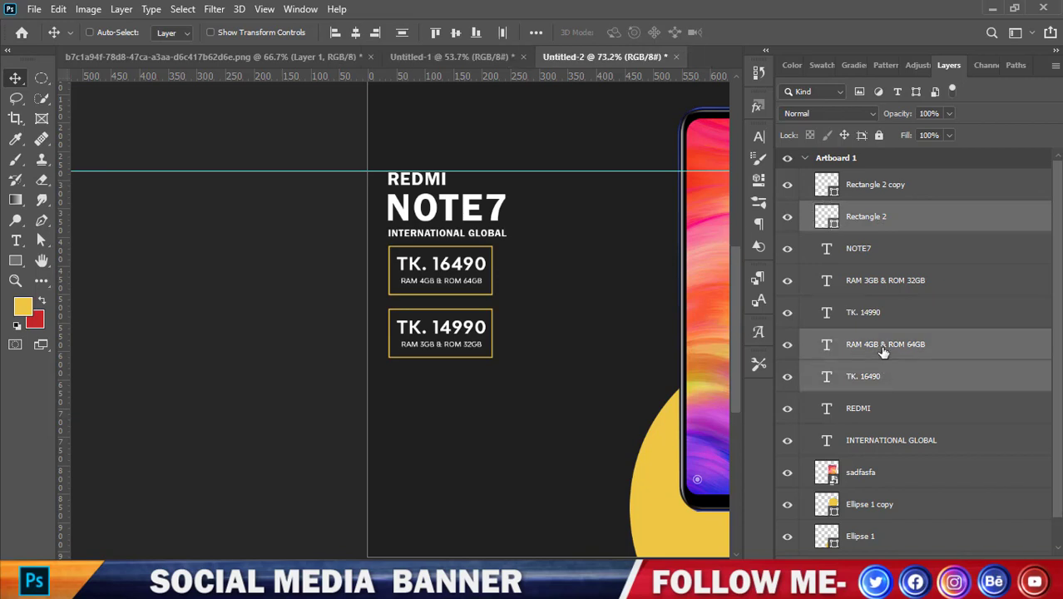
key("ctrl+g")
left_click(787, 213)
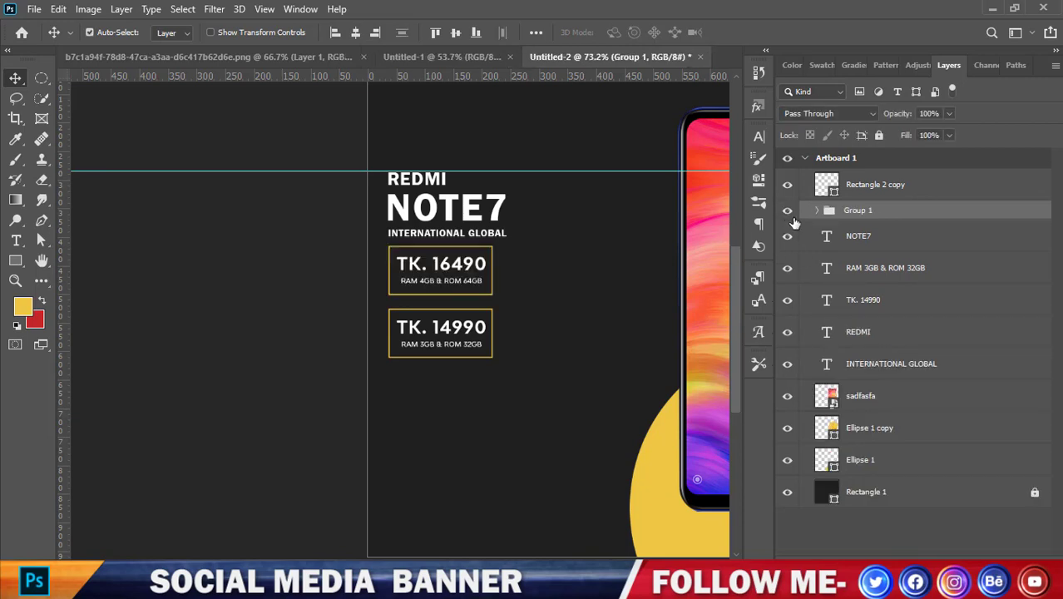
- Group the RAM 3GB & ROM 32GB and TK. 14990 text layers with the lower box outline, Rectangle 2 copy
left_click(860, 247)
left_click(867, 273)
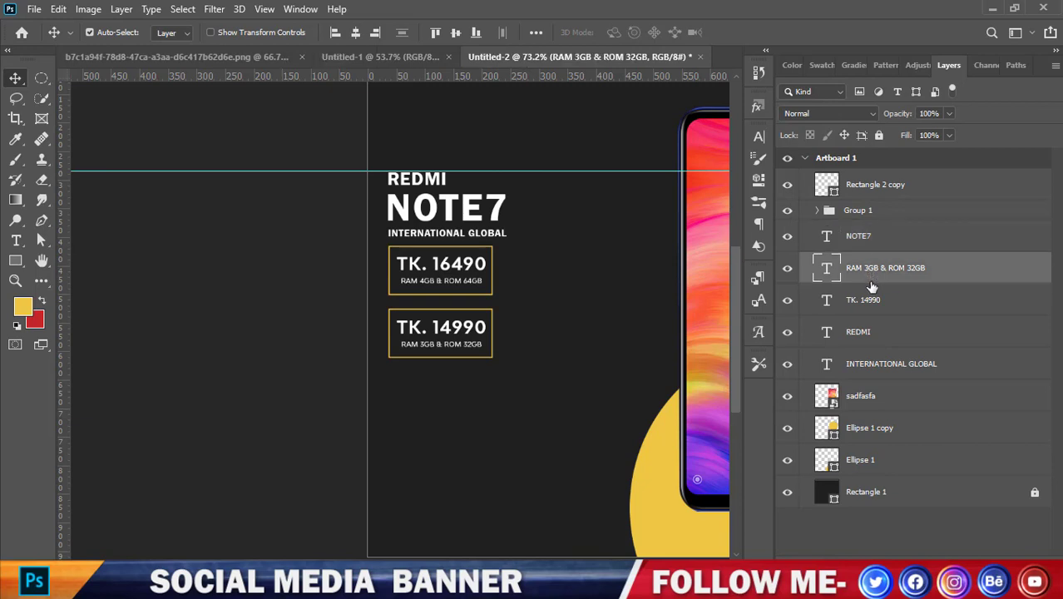
left_click(871, 309, "ctrl")
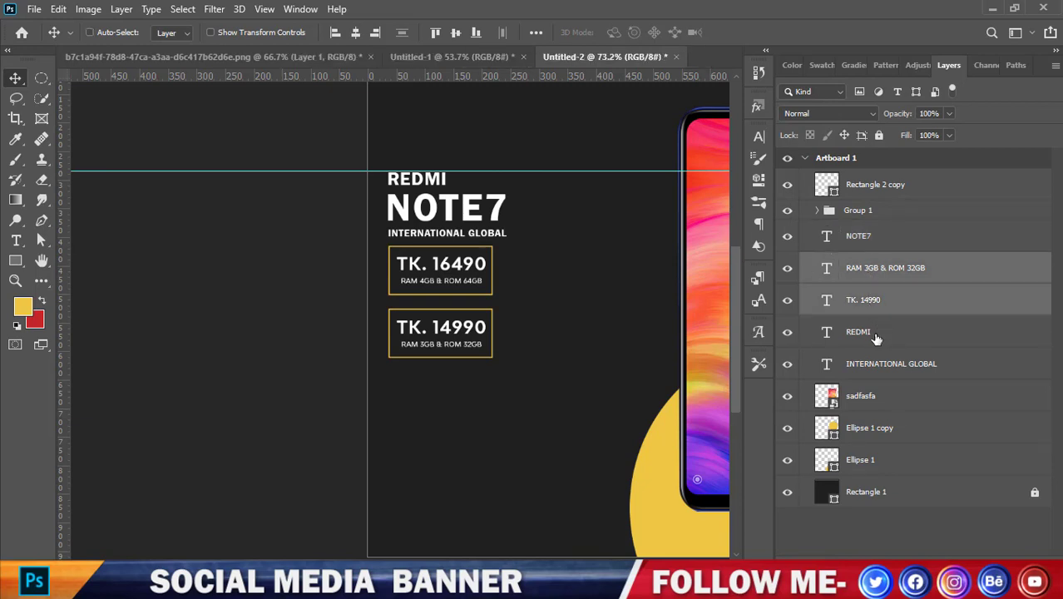
left_click(880, 190, "ctrl")
key("ctrl+g")
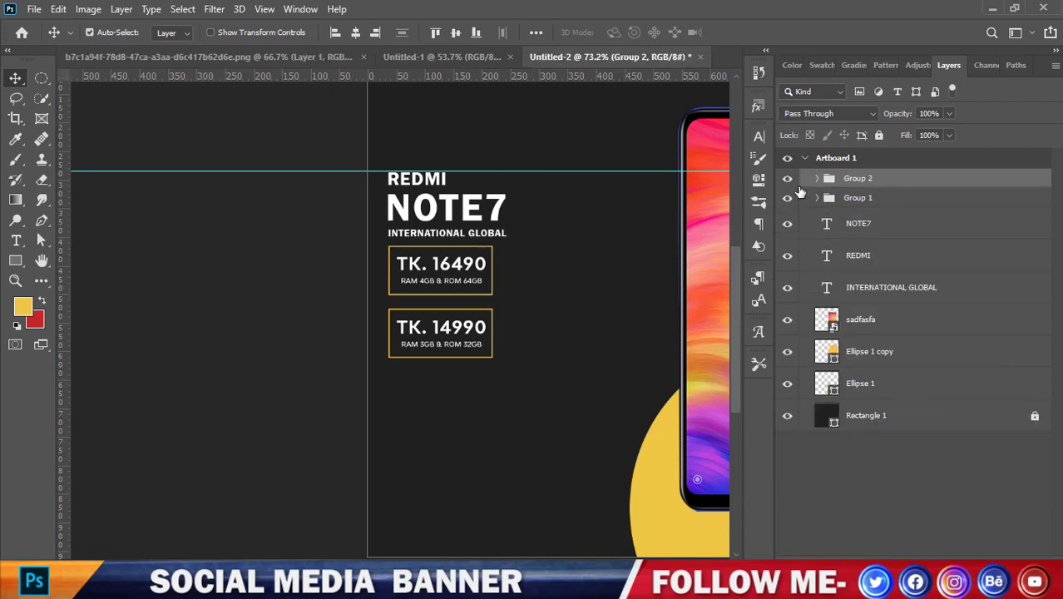
- Left-align both price box groups with the NOTE7, REDMI and INTERNATIONAL GLOBAL text layers, and clear the selection
left_click(857, 198, "ctrl")
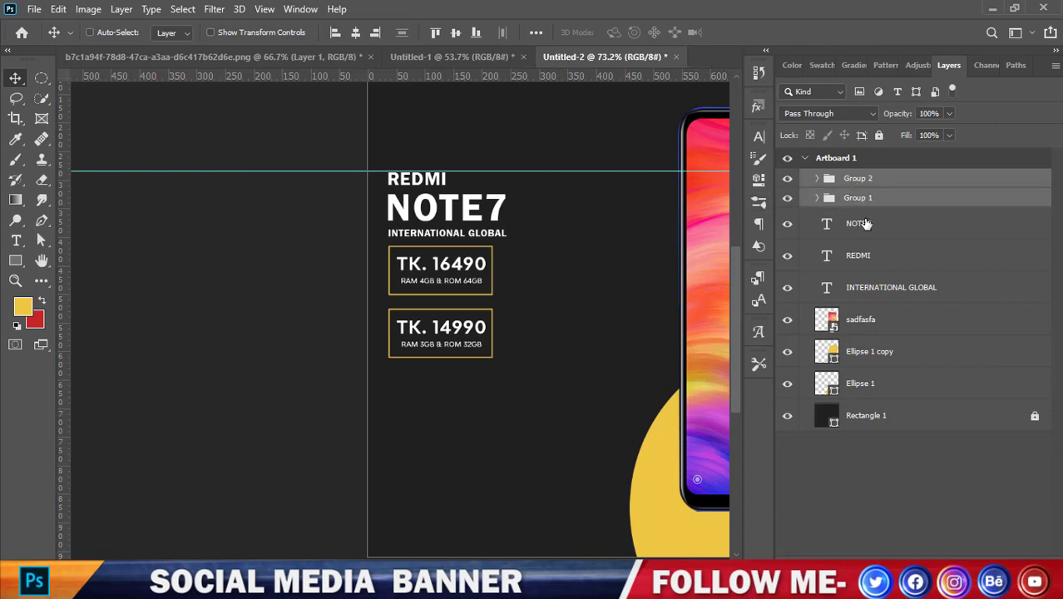
left_click(863, 223, "ctrl")
left_click(867, 255, "ctrl")
left_click(863, 287, "ctrl")
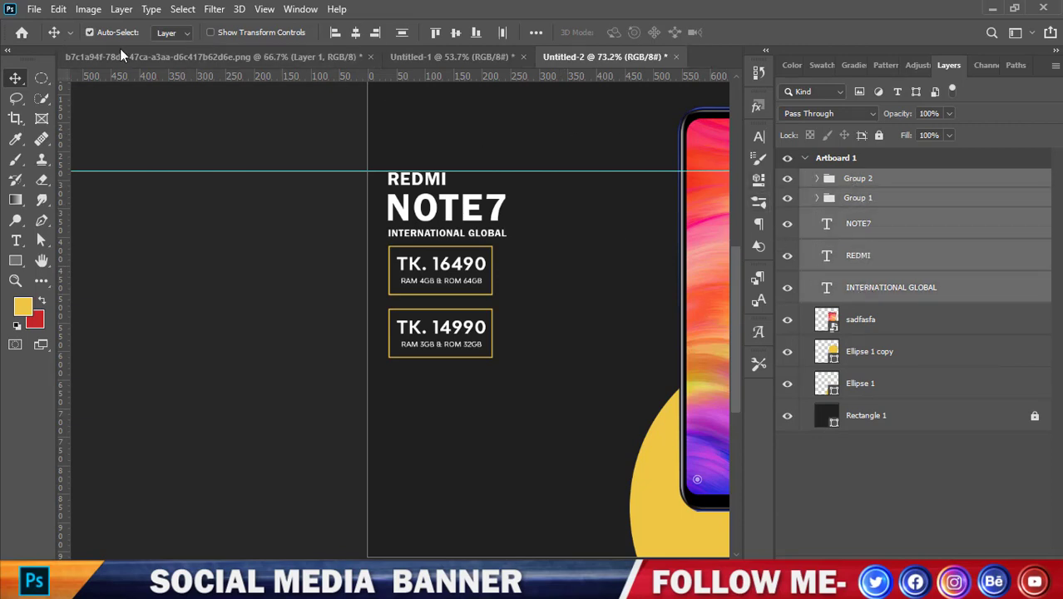
left_click(334, 33)
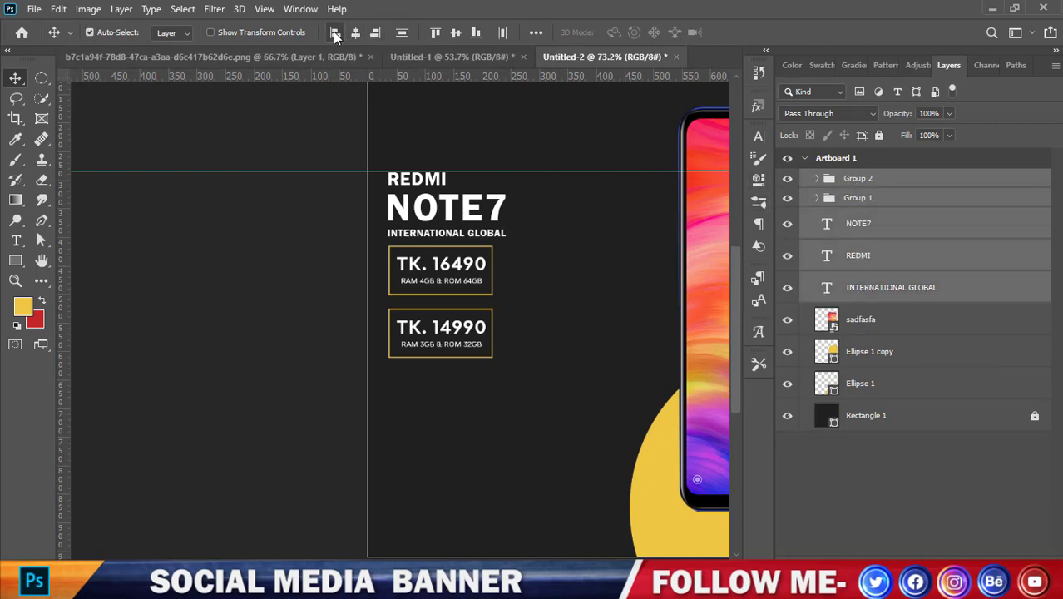
left_click(341, 300)
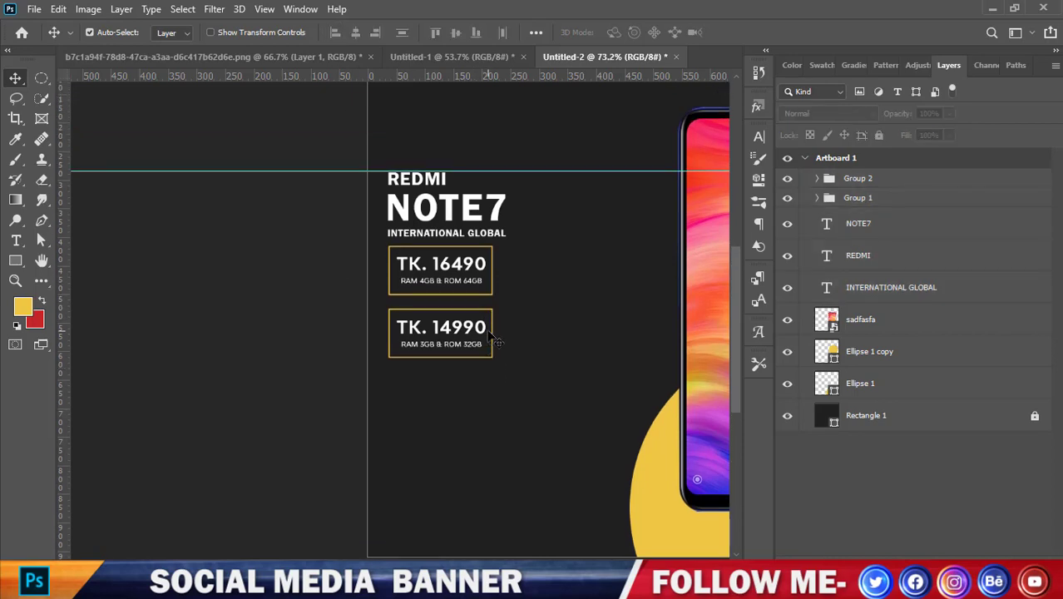
scroll(490, 333, "down", 1)
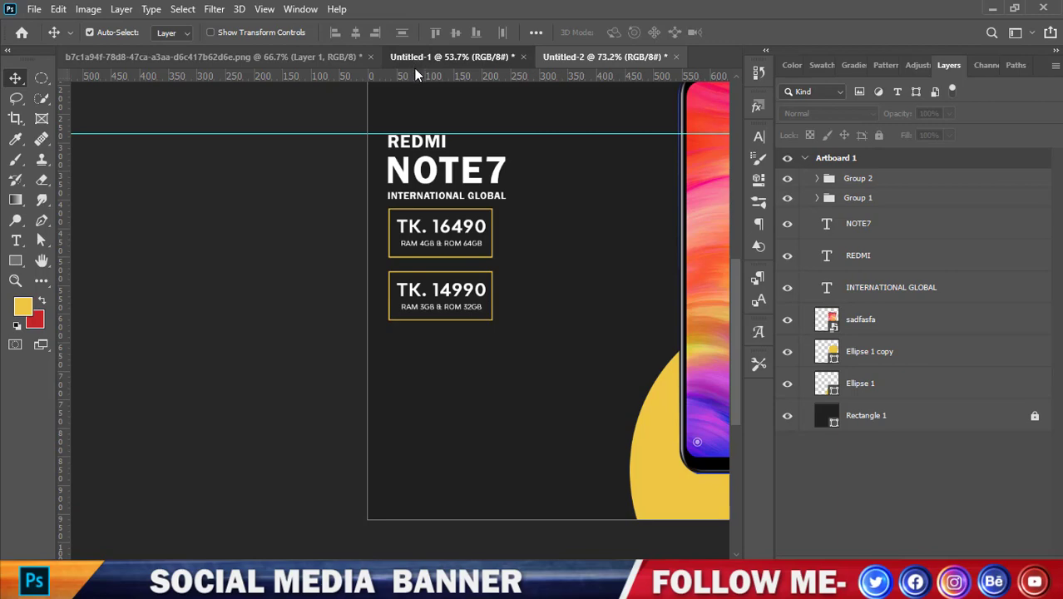
- Copy the phone and home icons from the Untitled-1 document into Untitled-2 and place them below the TK. 14990 box
left_click(451, 62)
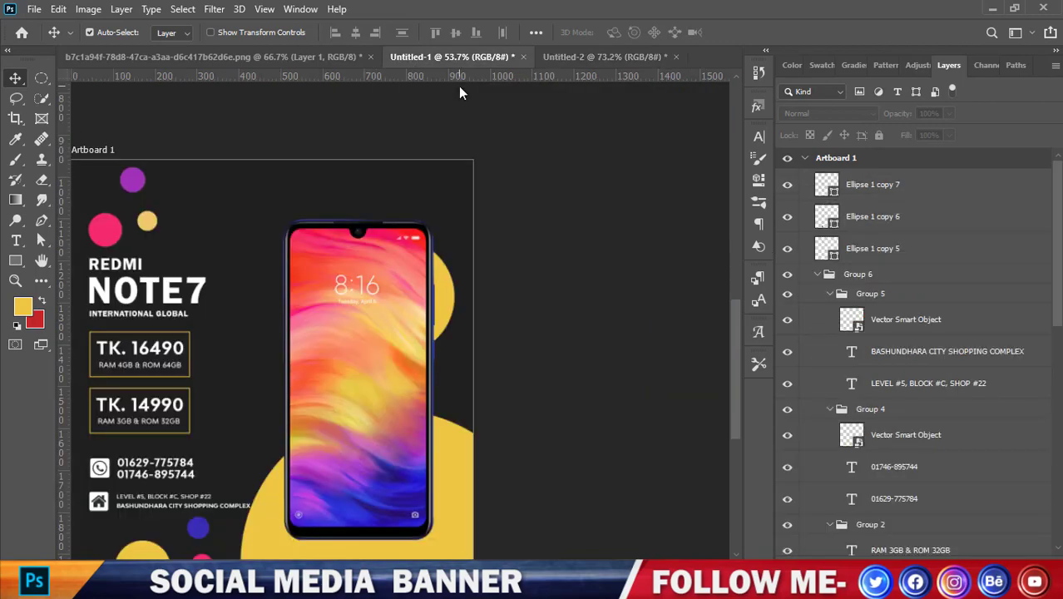
scroll(534, 178, "down", 2)
scroll(250, 376, "up", 2)
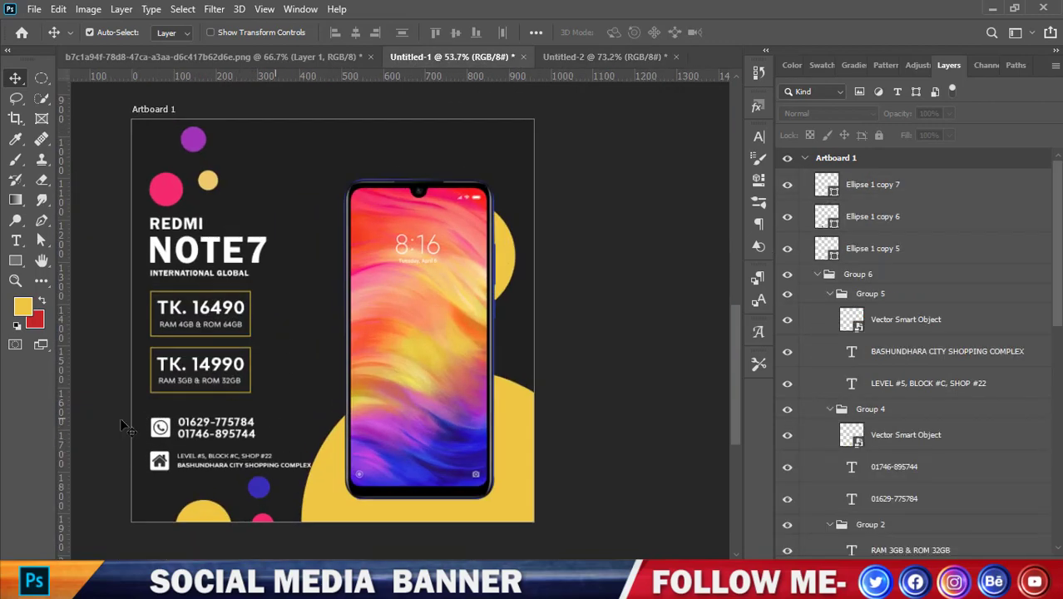
left_click(163, 434)
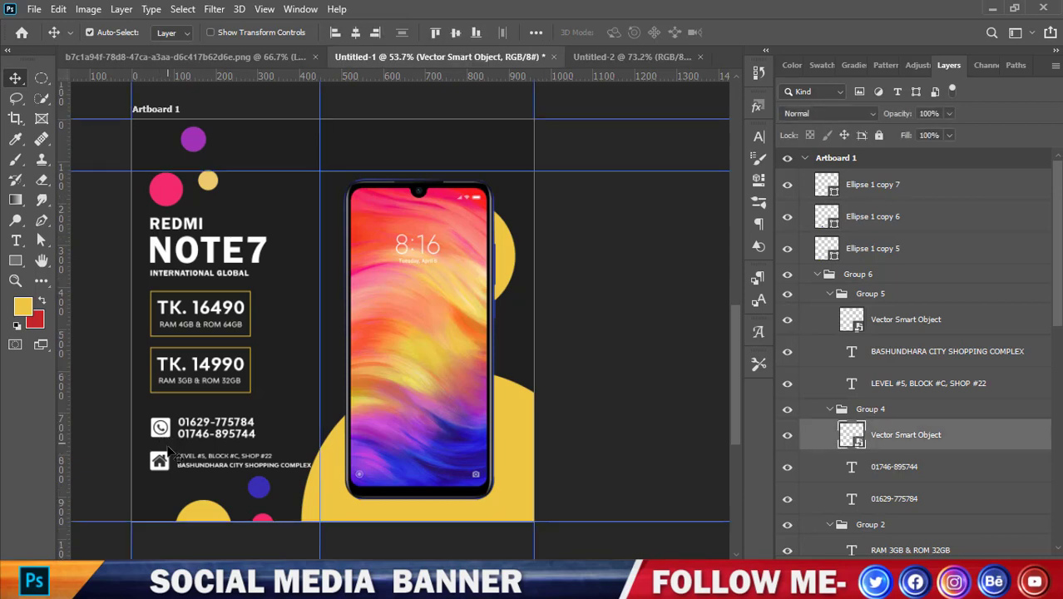
left_click(165, 464, "shift")
left_click_drag(164, 421, 215, 416)
key("Down")
key("Down")
key("Down")
key("Down")
key("Down")
key("Down")
key("Down")
key("Down")
key("Down")
key("Down")
key("Down")
key("Down")
key("Down")
key("Down")
key("Down")
key("Down")
key("Down")
key("Down")
key("Down")
key("Down")
key("Down")
key("Down")
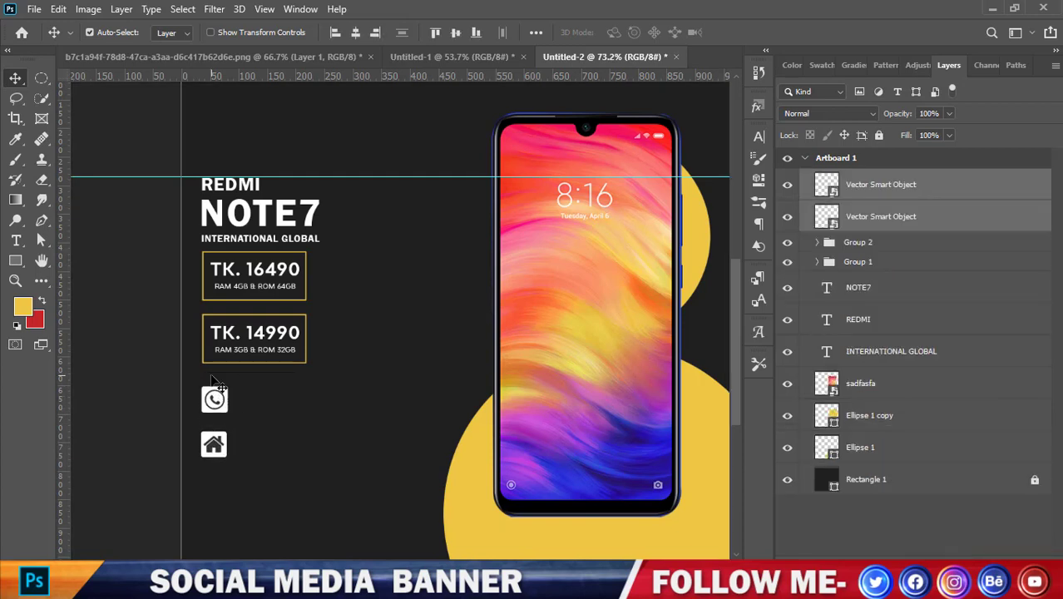
- Copy the two phone number text layers from Untitled-1 into Untitled-2, placing them beside the phone icon
left_click(420, 58)
scroll(349, 374, "down", 3)
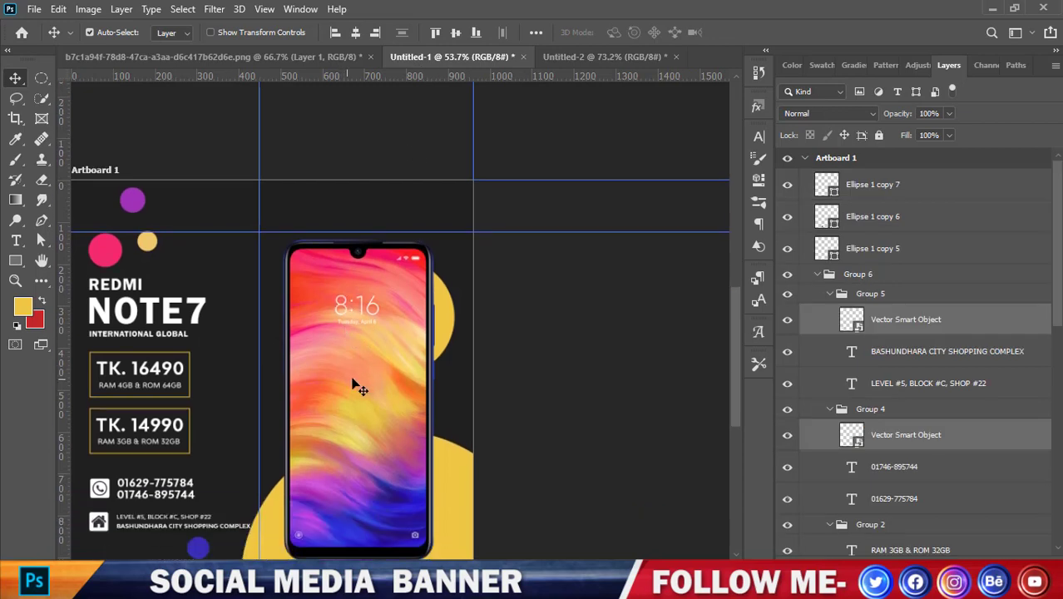
left_click(142, 436)
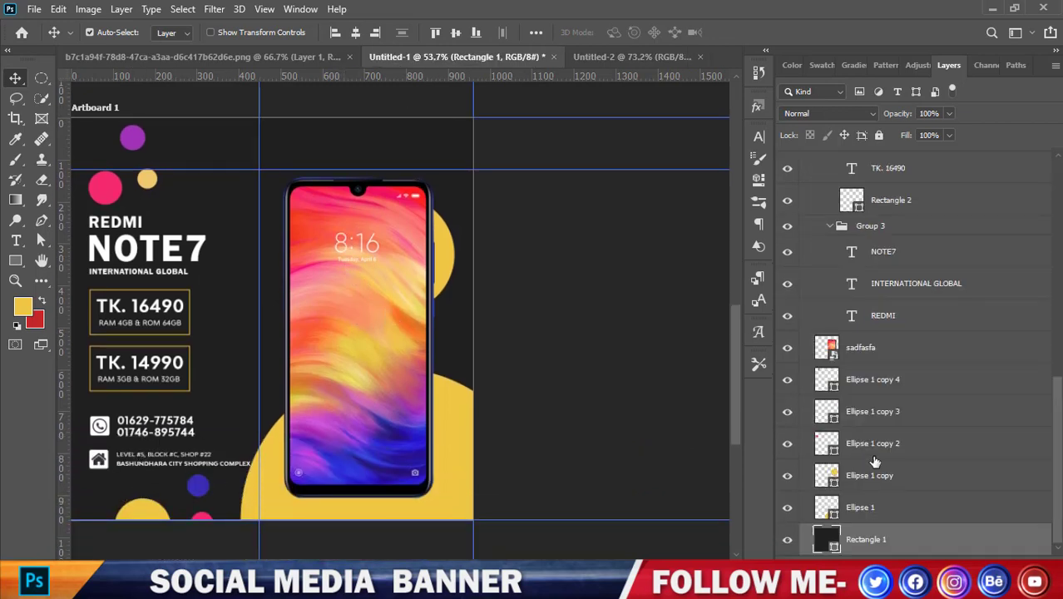
scroll(887, 482, "up", 6)
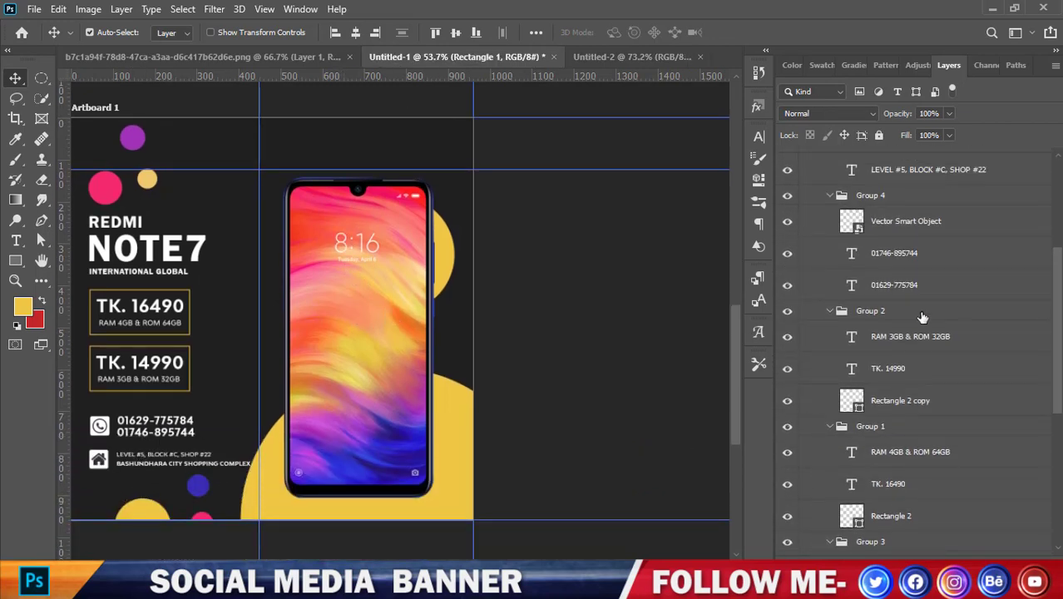
left_click(912, 258)
left_click(906, 285, "shift")
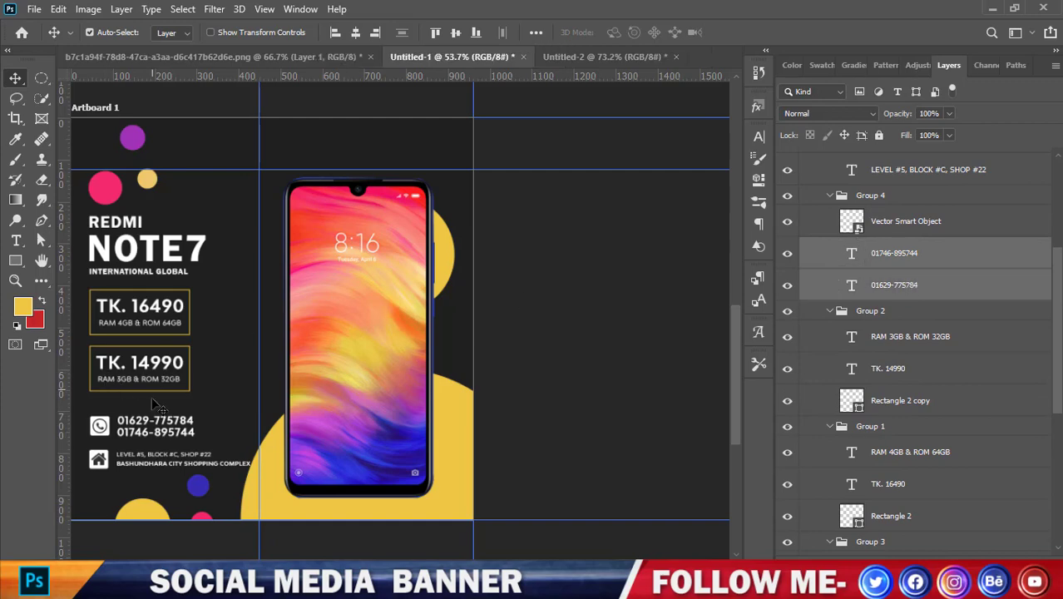
left_click_drag(169, 416, 291, 403)
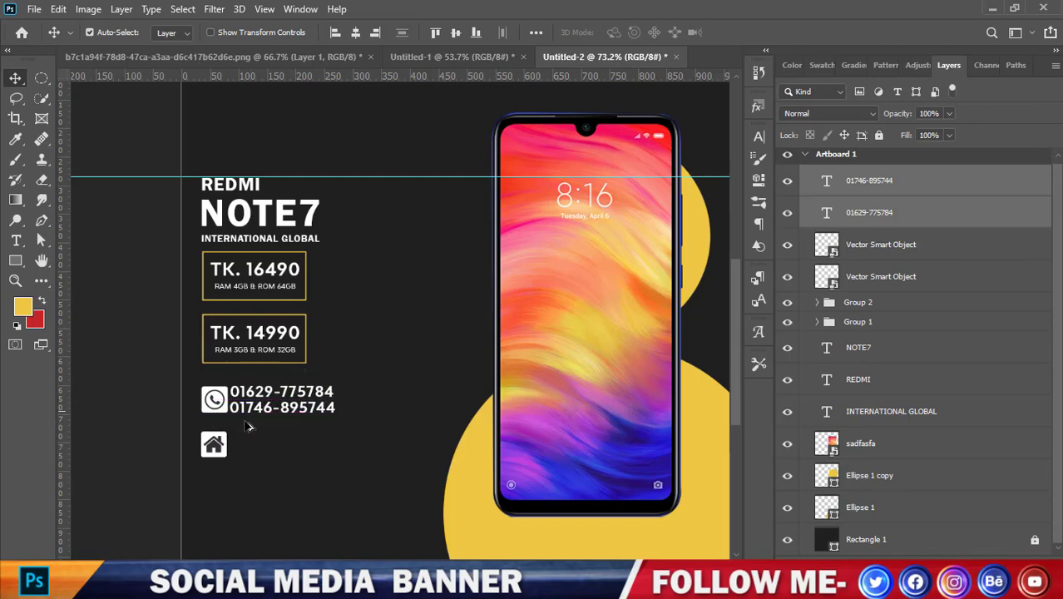
- Scale the two phone number lines to about 95% and nudge them 5 px away from the phone icon
scroll(258, 422, "up", 2)
key("ctrl+t")
left_click_drag(379, 388, 376, 388)
key("Down")
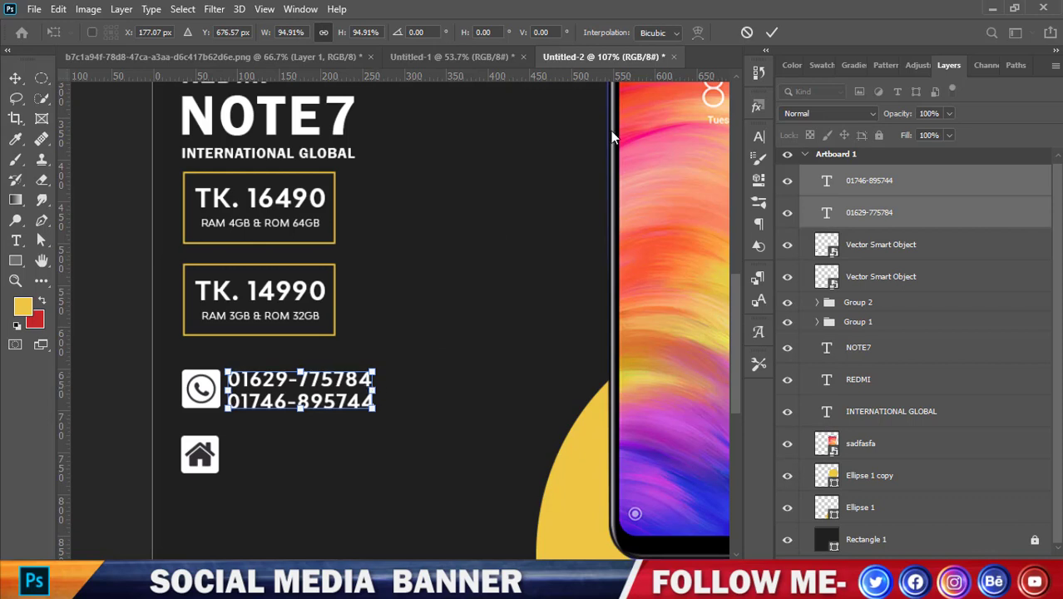
left_click(772, 32)
scroll(496, 297, "down", 3)
key("Right")
key("Right")
key("Right")
key("Right")
key("Right")
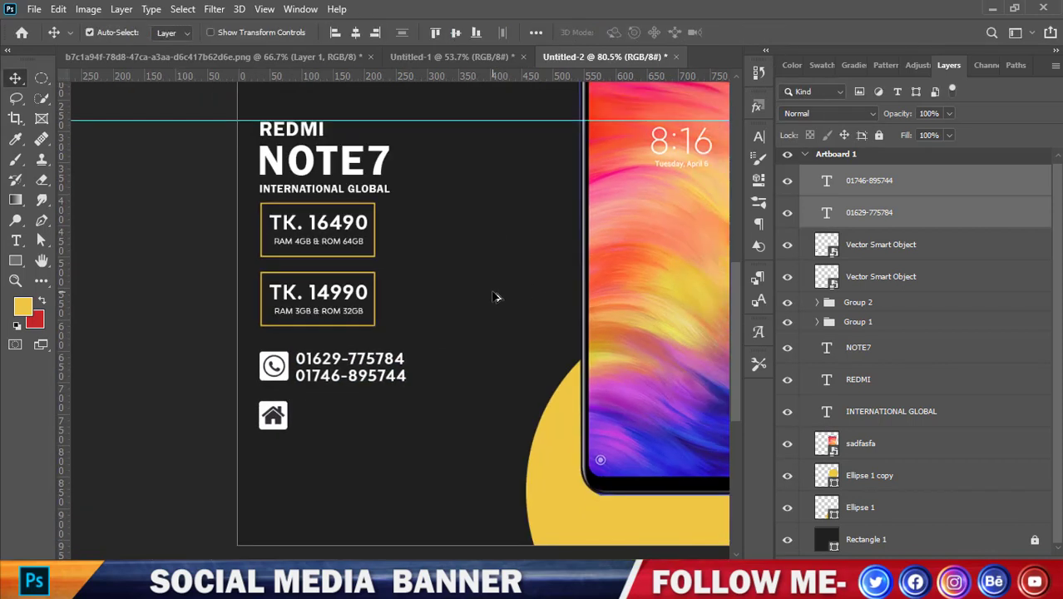
- Scale the two phone number lines down further to about 91% and nudge them 2 px back towards the phone icon
key("ctrl+t")
scroll(417, 336, "up", 2)
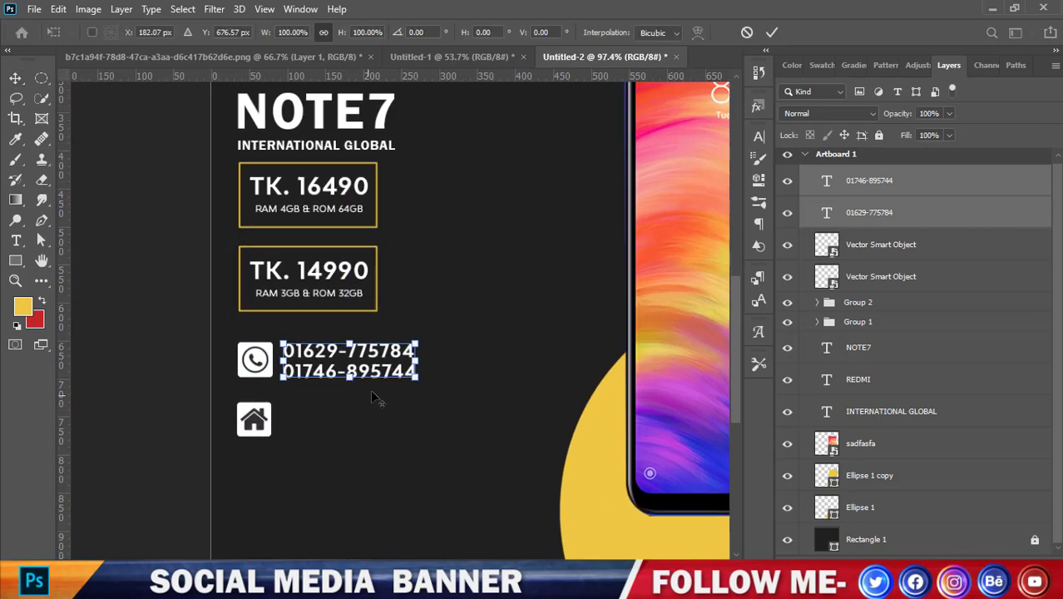
left_click_drag(413, 361, 410, 361)
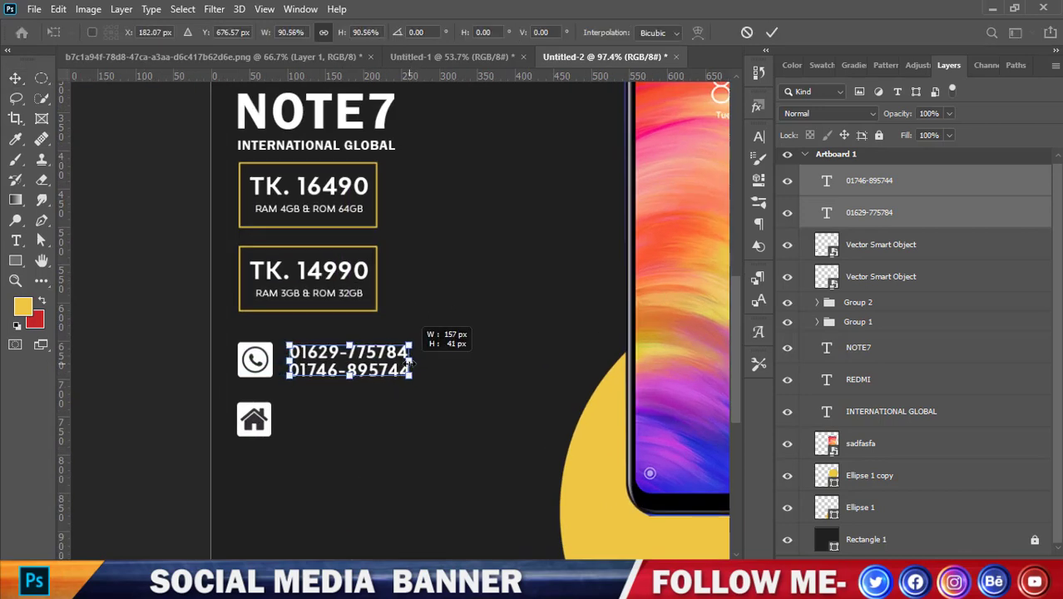
left_click(773, 30)
scroll(612, 176, "down", 3)
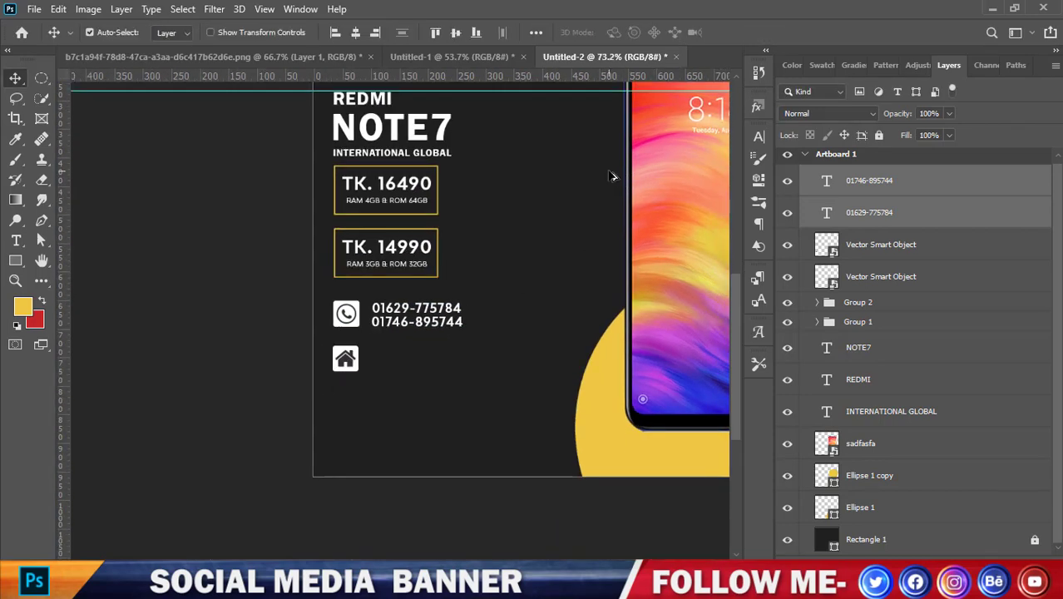
key("Left")
key("Left")
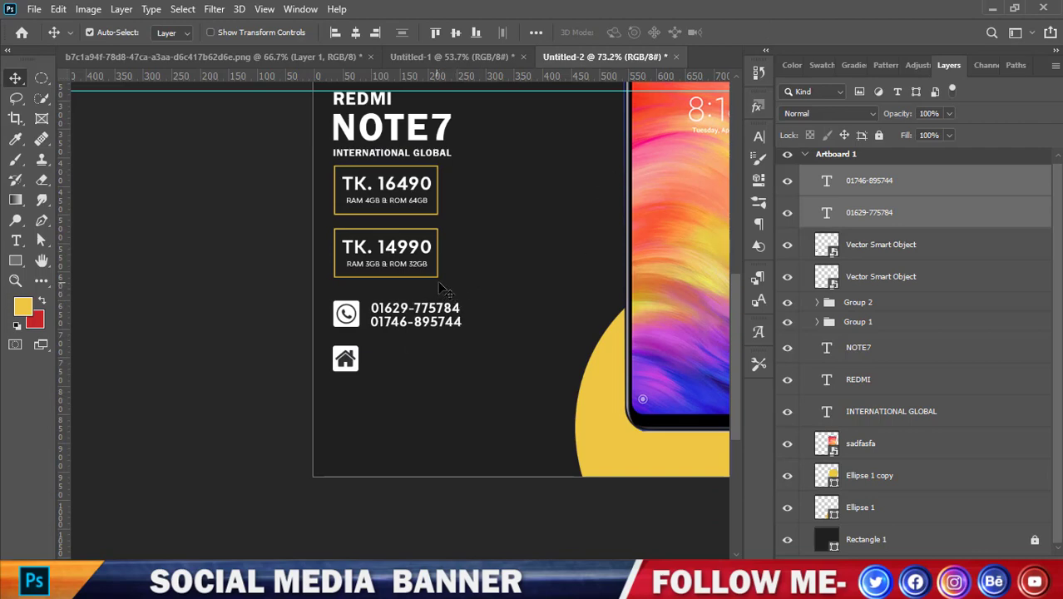
- Copy the two shop address text layers from Untitled-1 into Untitled-2, near the home icon
left_click(441, 54)
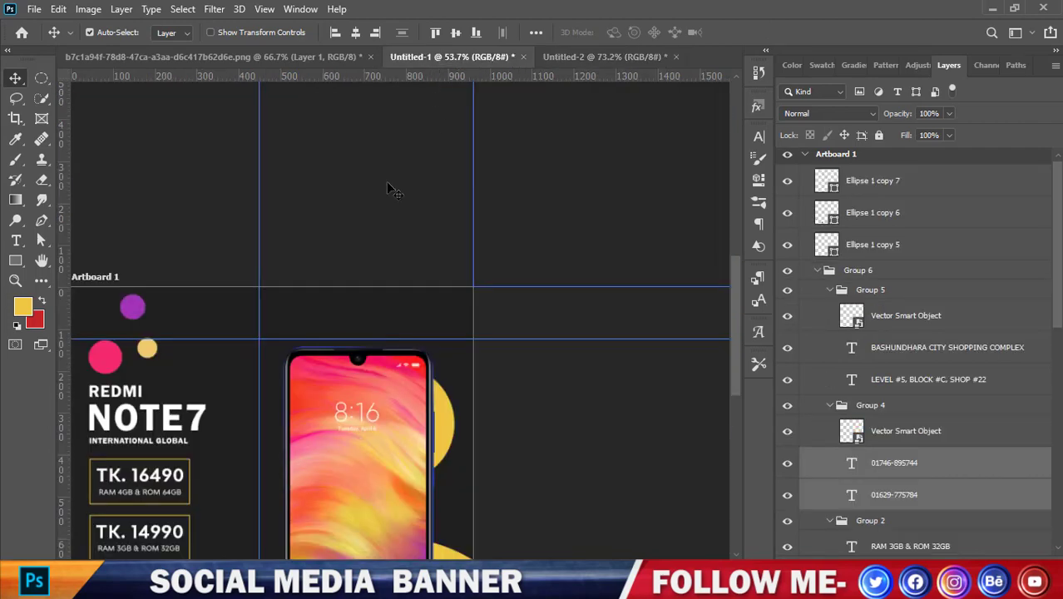
scroll(456, 326, "up", 5)
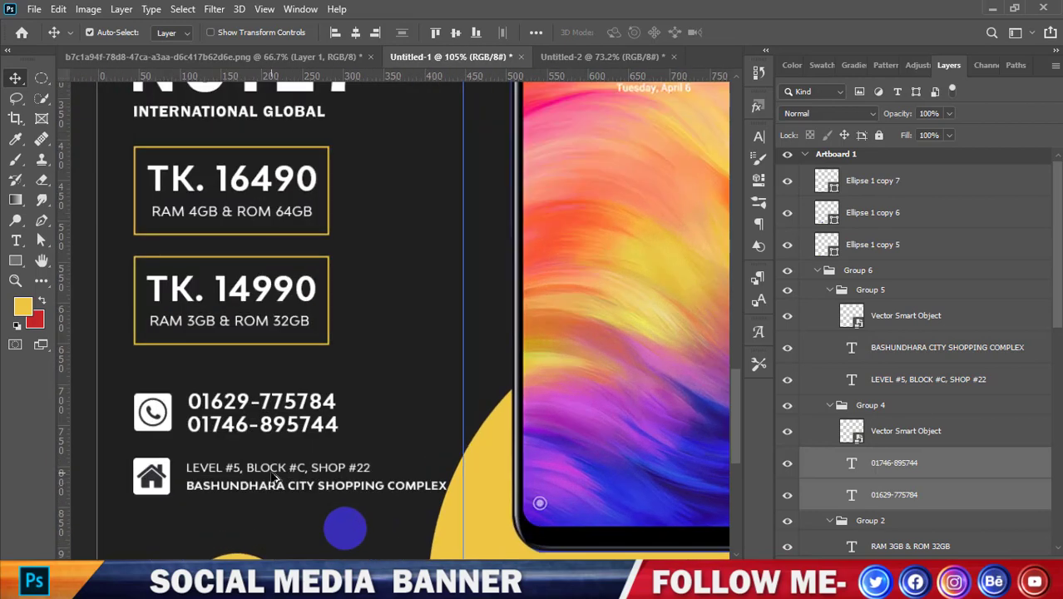
left_click(275, 477)
left_click(283, 492, "shift")
left_click_drag(282, 494, 296, 448)
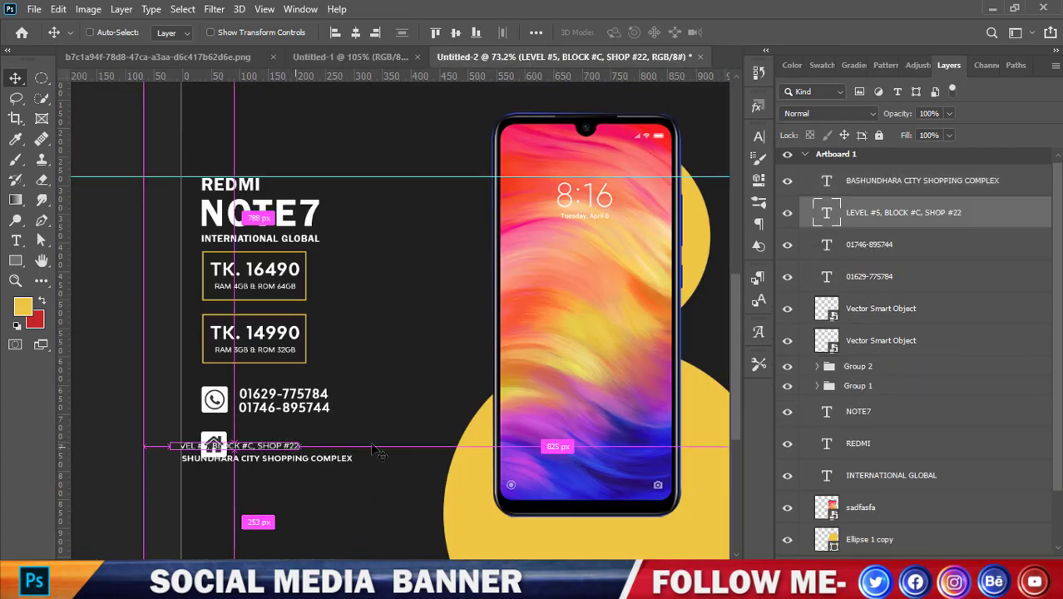
- Move the two address lines beside the home icon, aligning their left edge with the phone numbers above
left_click(889, 185)
left_click(878, 215, "ctrl")
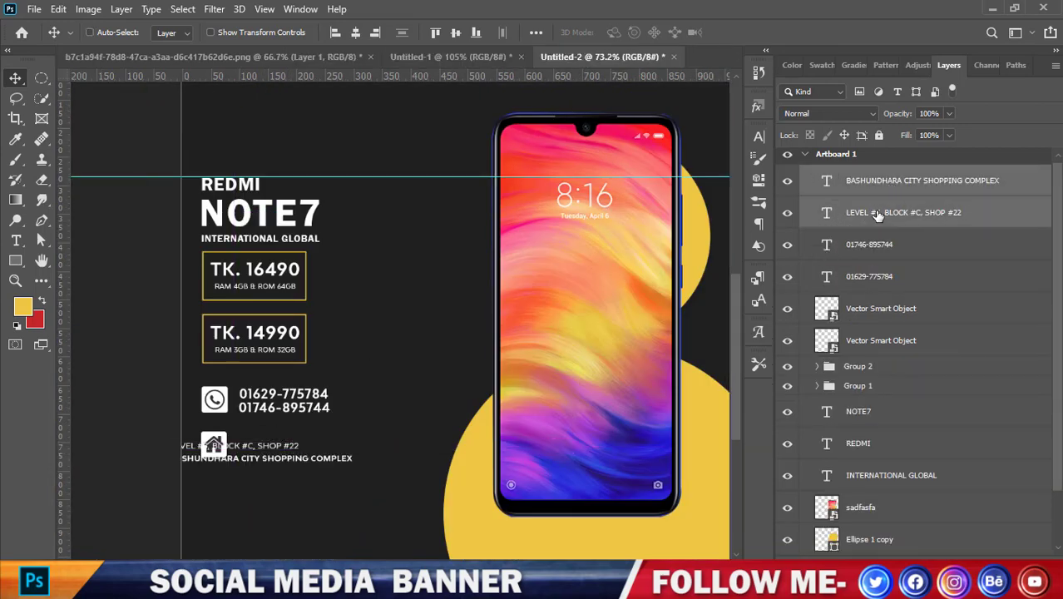
key("Right")
key("Right")
key("Right")
key("Right")
key("Right")
key("Right")
key("Right")
key("Right")
key("Right")
key("Right")
key("Right")
key("Right")
key("Right")
key("Right")
key("Right")
key("Right")
key("Right")
key("Right")
key("Right")
key("Right")
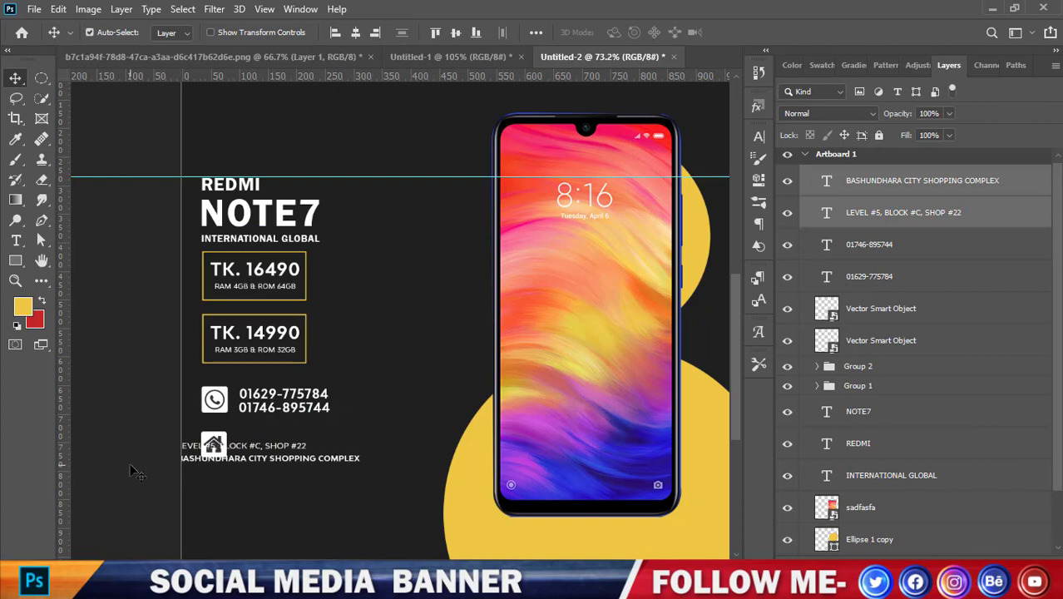
key("ctrl+t")
left_click_drag(257, 456, 303, 442)
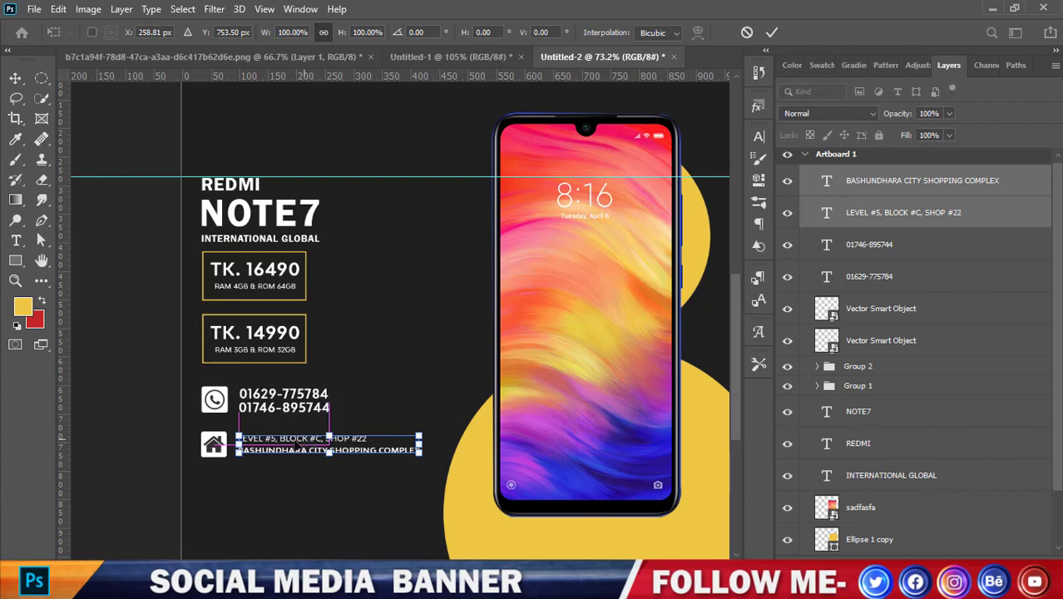
left_click(772, 31)
- Group the two address text layers, and group the two phone number text layers separately
key("ctrl+g")
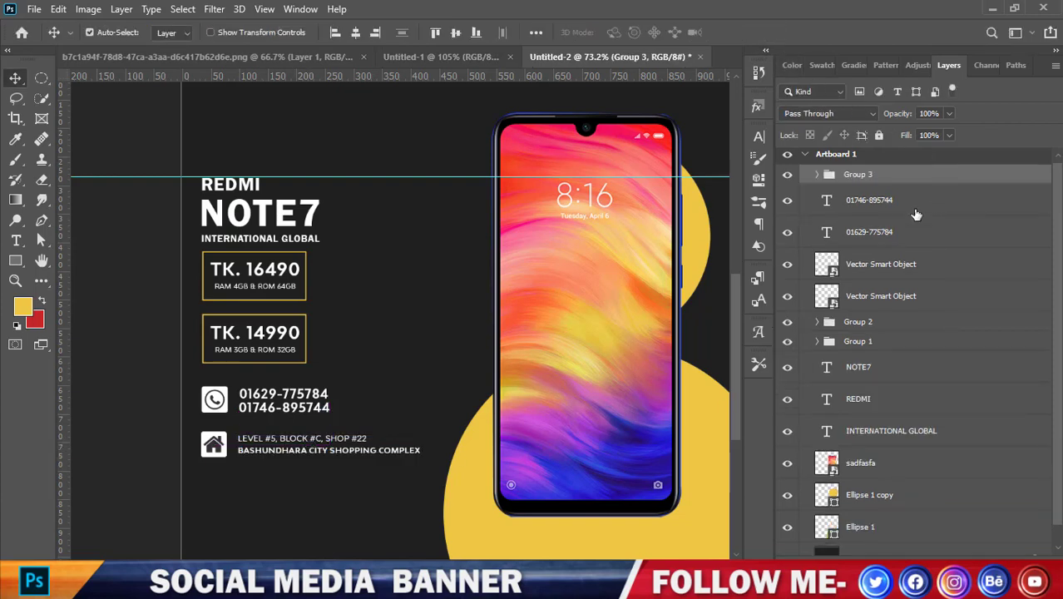
left_click(890, 204)
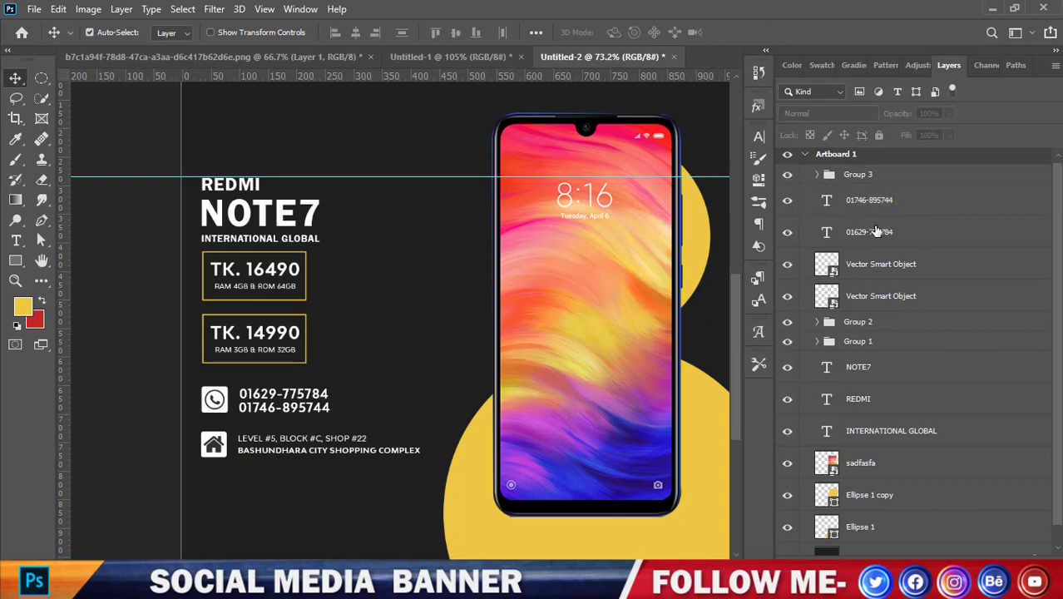
left_click(871, 231)
left_click(876, 204, "ctrl")
key("ctrl+g")
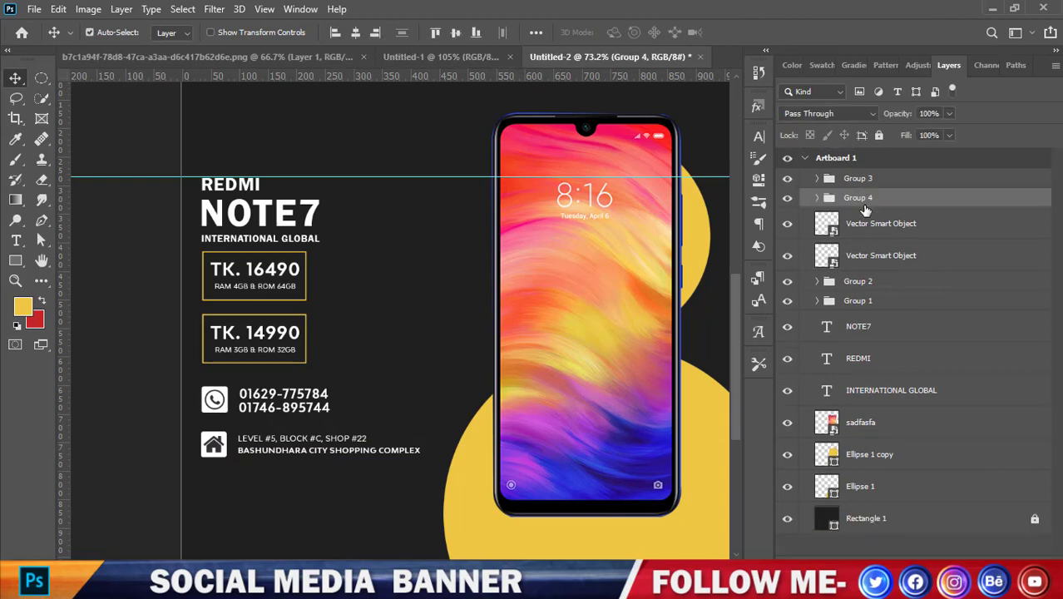
- Remove the horizontal guide running through the top of the REDMI text
scroll(670, 304, "down", 2)
scroll(670, 305, "down", 1)
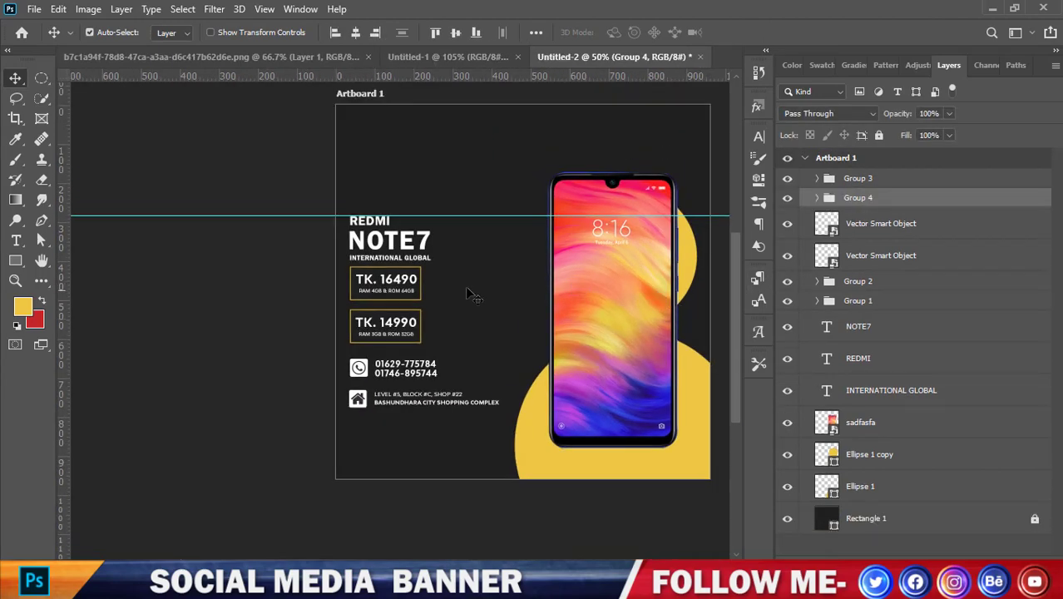
left_click(872, 233)
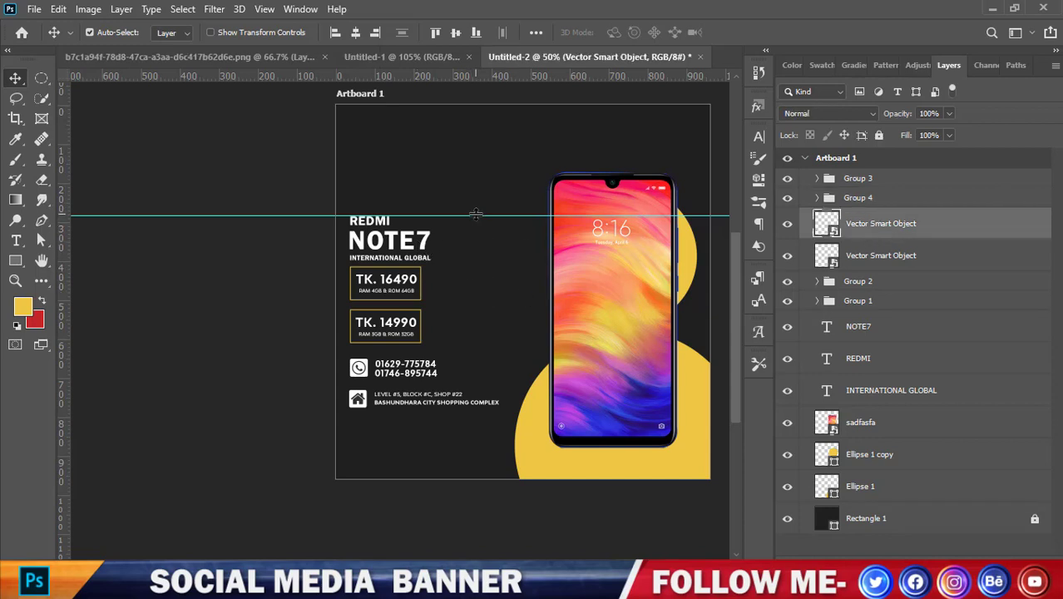
left_click_drag(476, 215, 487, 74)
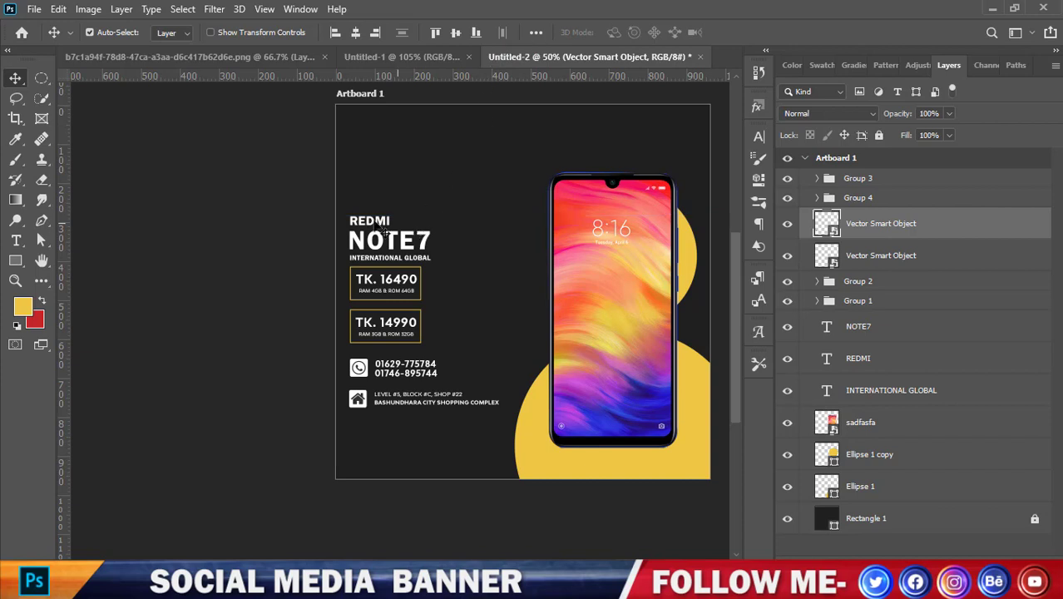
- Select all the title, price box, phone and address elements together and nudge them about 12 px towards the phone image
left_click_drag(357, 197, 414, 438)
key("Right")
key("Right")
key("Right")
key("Right")
key("Right")
key("Right")
key("Right")
key("Right")
key("Right")
key("Right")
key("Right")
key("Right")
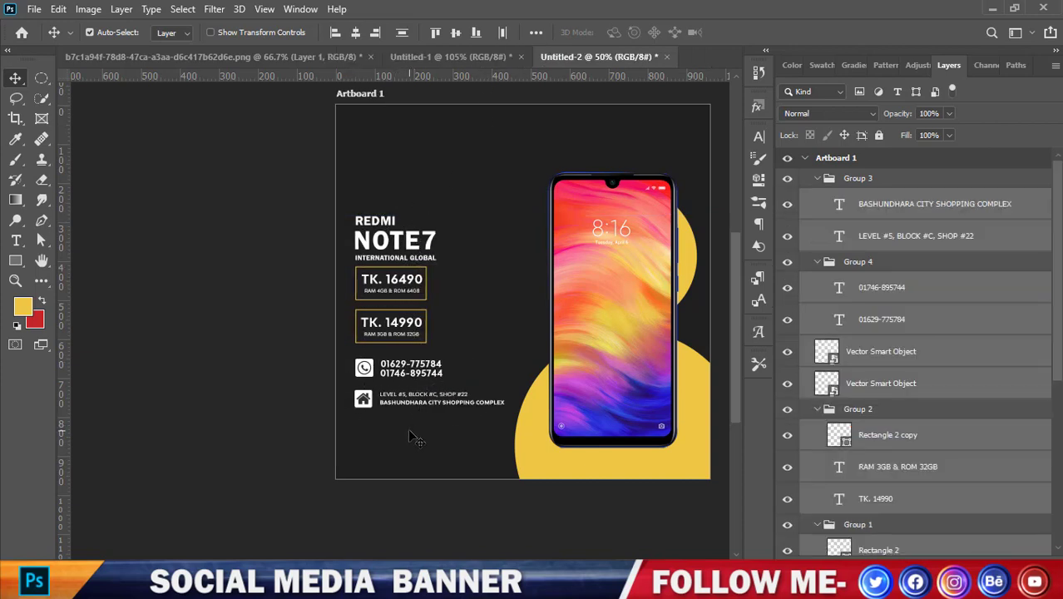
- Scale the selected title, price box, phone and address elements together to about 109% with Free Transform
key("ctrl+t")
left_click_drag(502, 311, 507, 311)
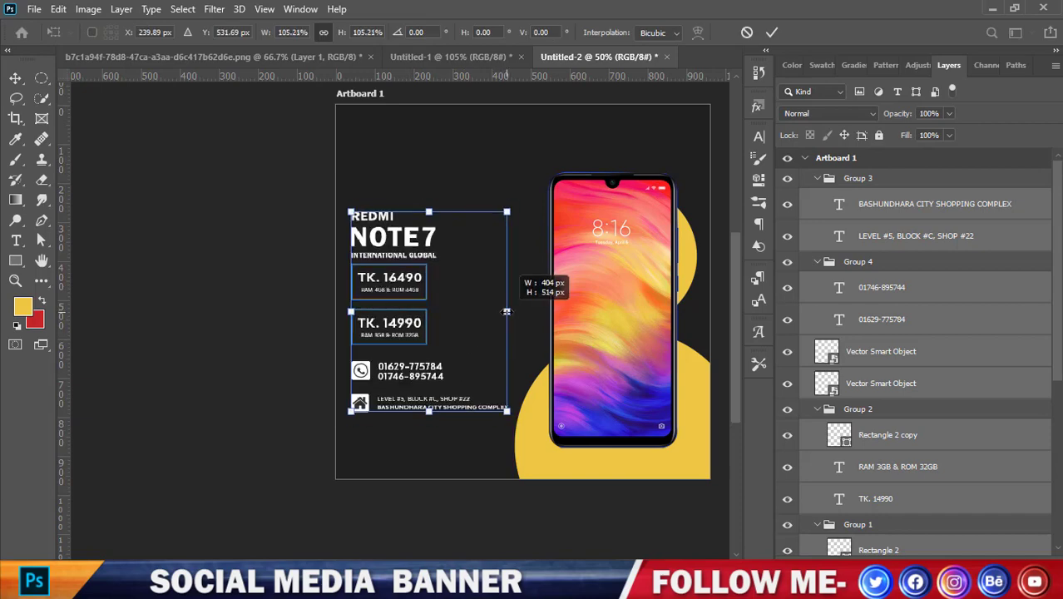
scroll(425, 210, "up", 3)
left_click_drag(425, 208, 426, 201)
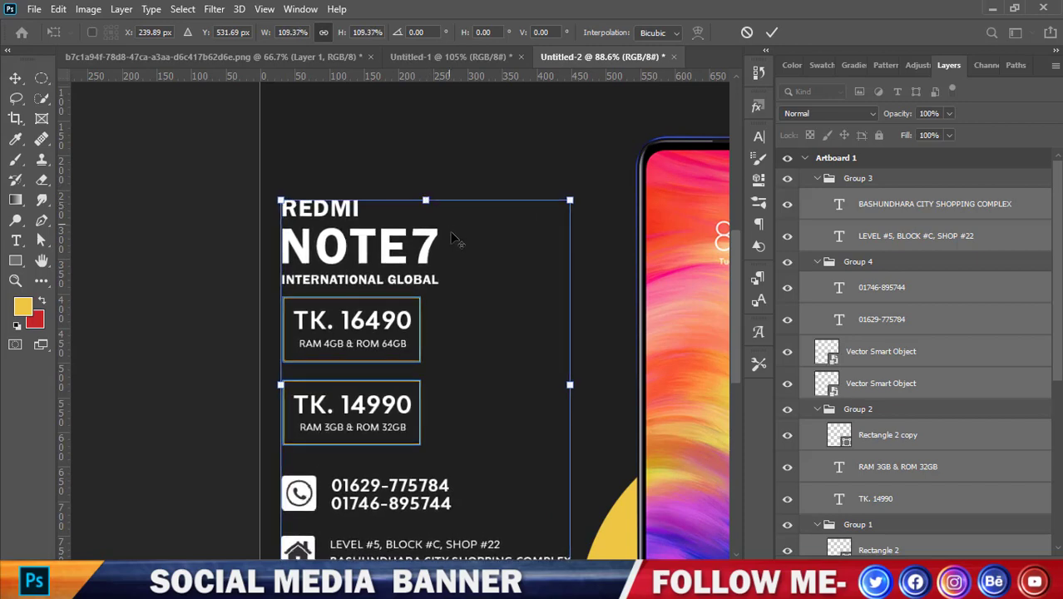
scroll(449, 234, "down", 2)
left_click(772, 32)
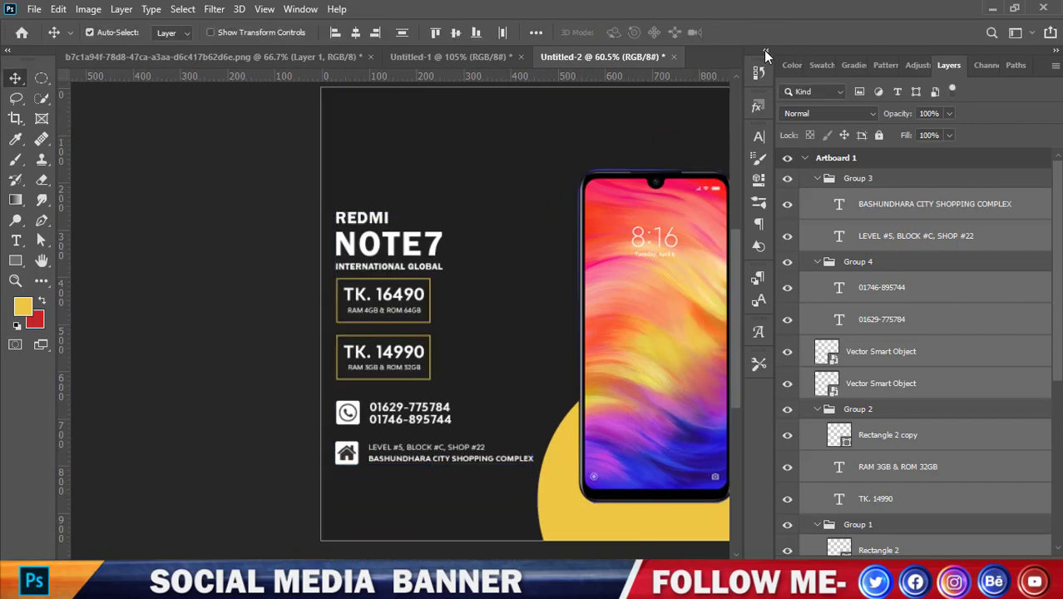
- Nudge the selected text, price box and icon block upward by about 14 px
scroll(339, 379, "down", 1)
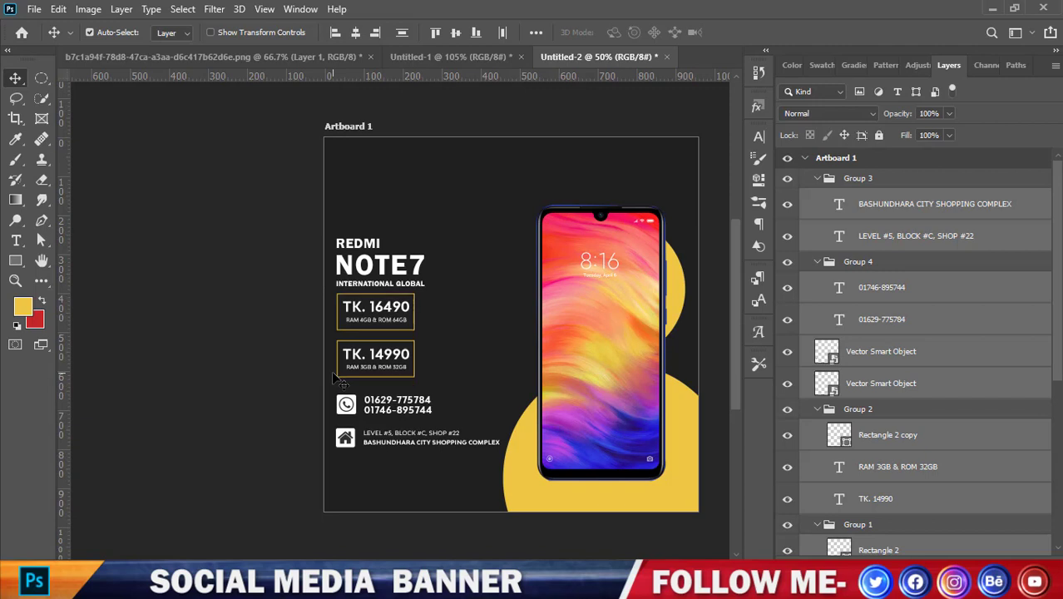
key("Up")
key("Up")
key("Up")
key("Up")
key("Up")
key("Up")
key("Up")
key("Up")
key("Up")
key("Up")
key("Up")
key("Up")
key("Up")
key("Up")
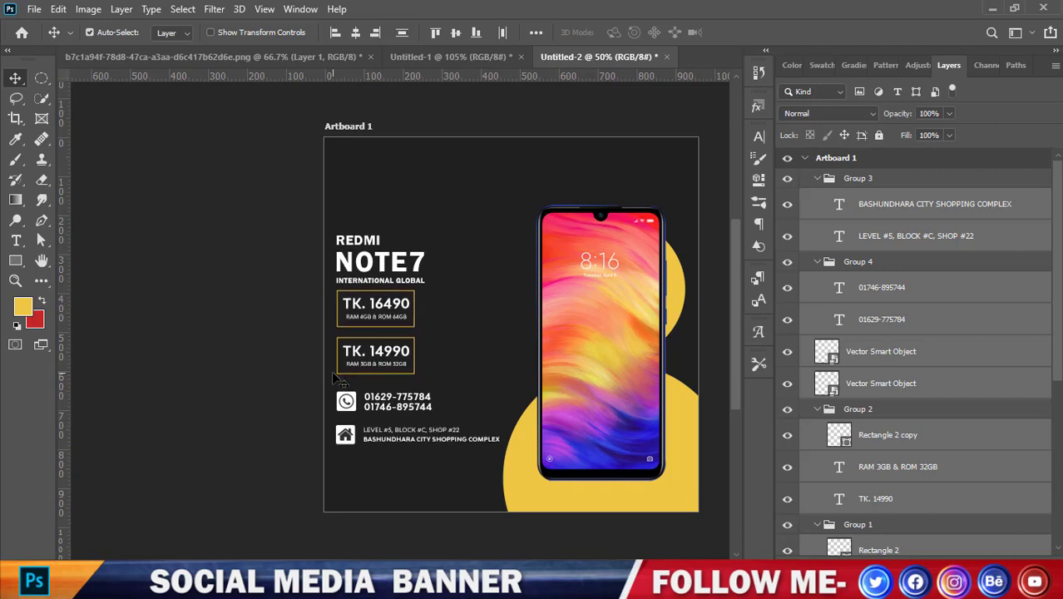
- Group the selected title, price, phone and address layers, and collapse the outer group containing them
key("ctrl+g")
left_click(224, 334, "ctrl")
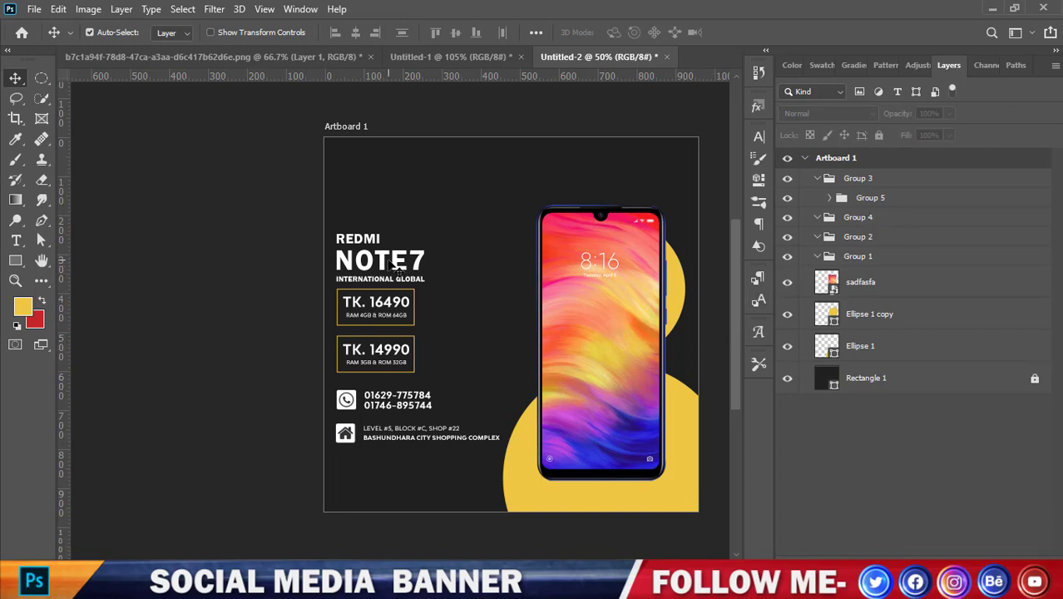
left_click(816, 178)
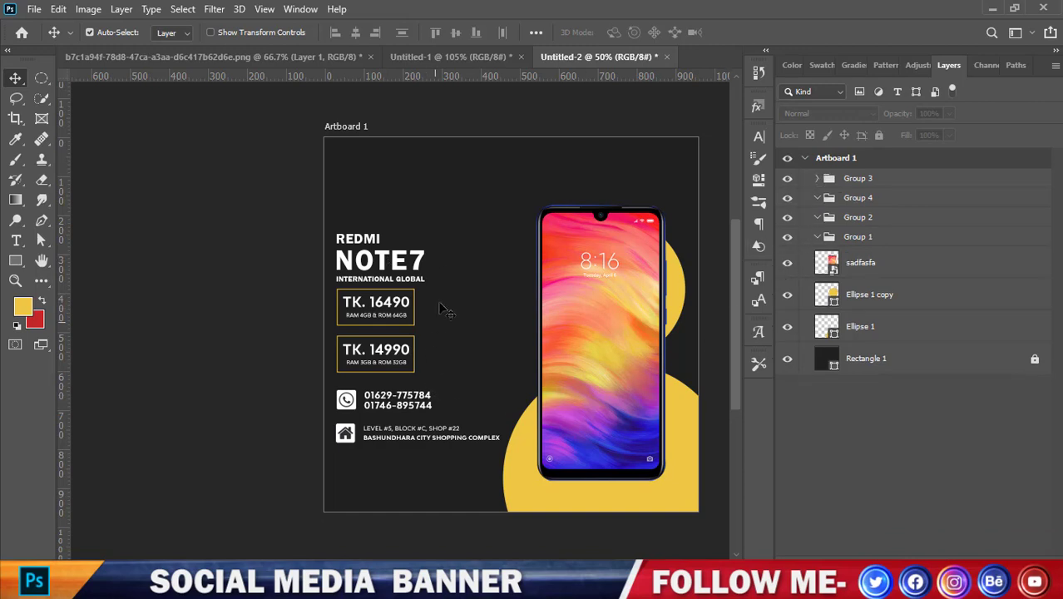
- Select all the title, price, icon and contact layers, group them once more, and collapse every group in the layer list
left_click_drag(345, 183, 408, 449)
left_click_drag(332, 191, 470, 434)
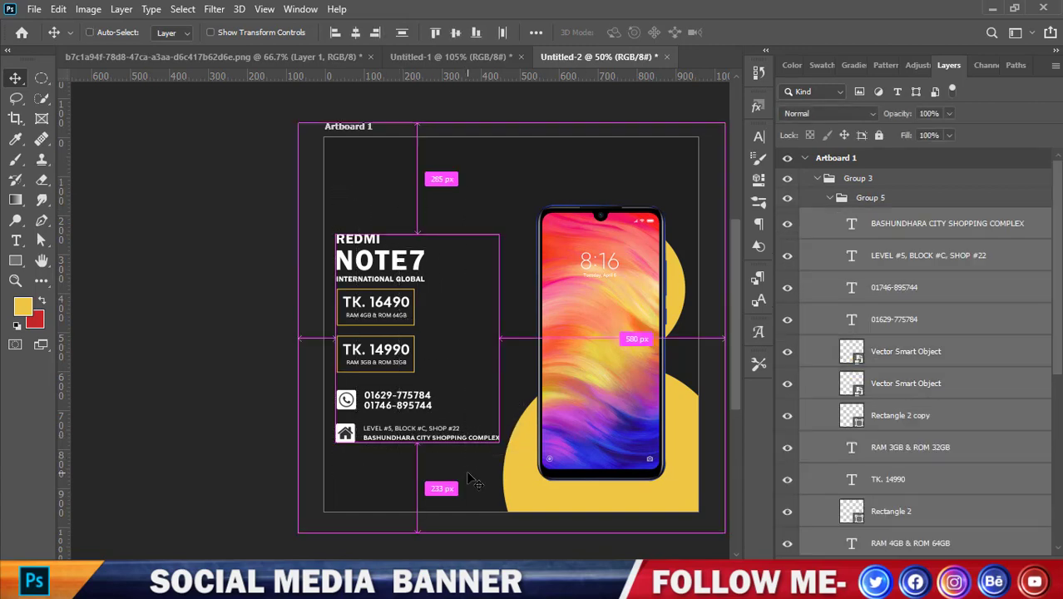
key("ctrl+g")
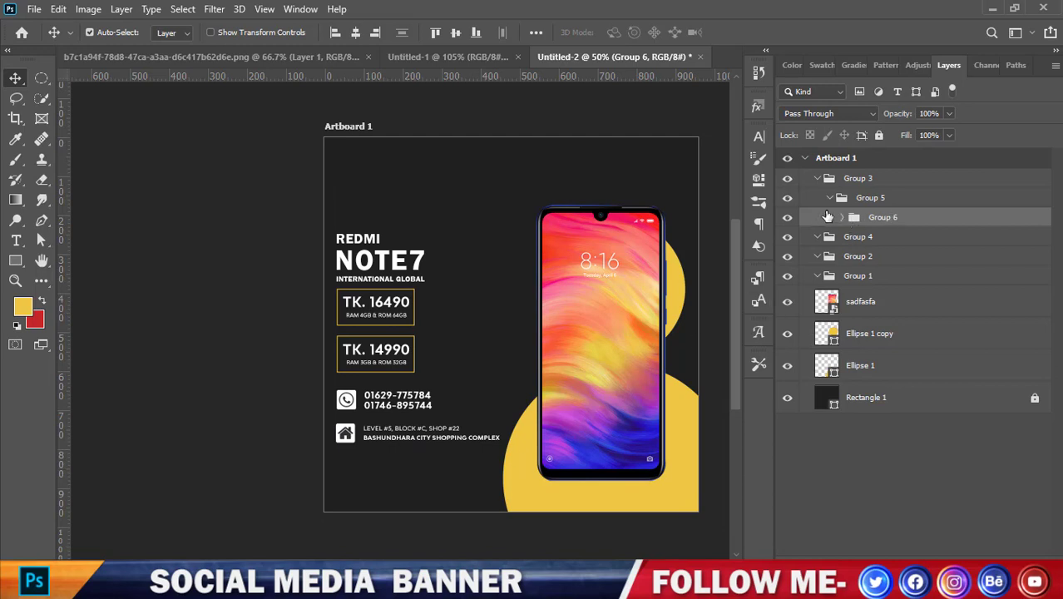
left_click(818, 178)
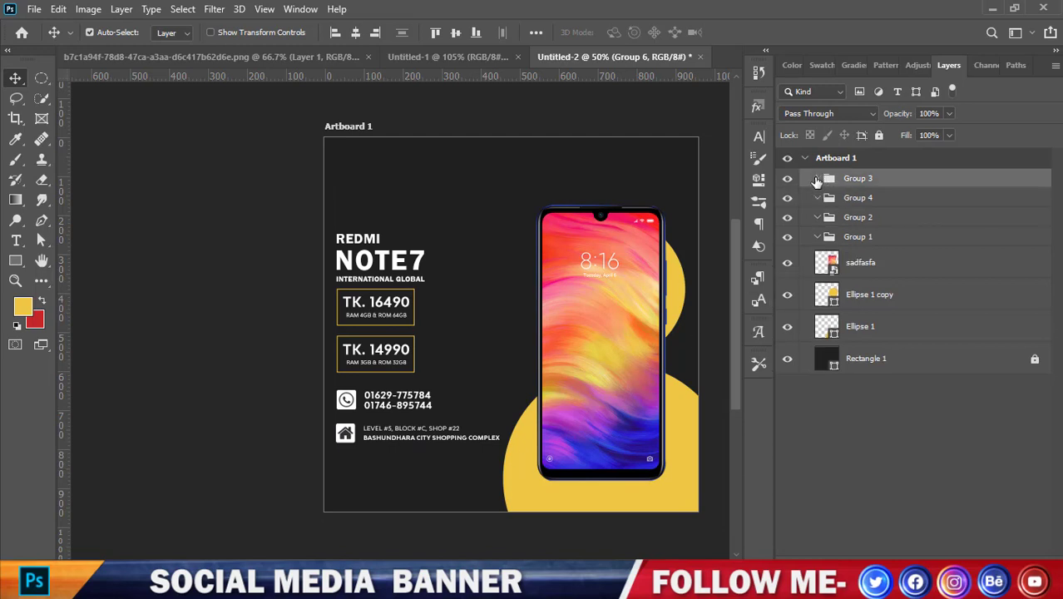
left_click(815, 222)
left_click(816, 217)
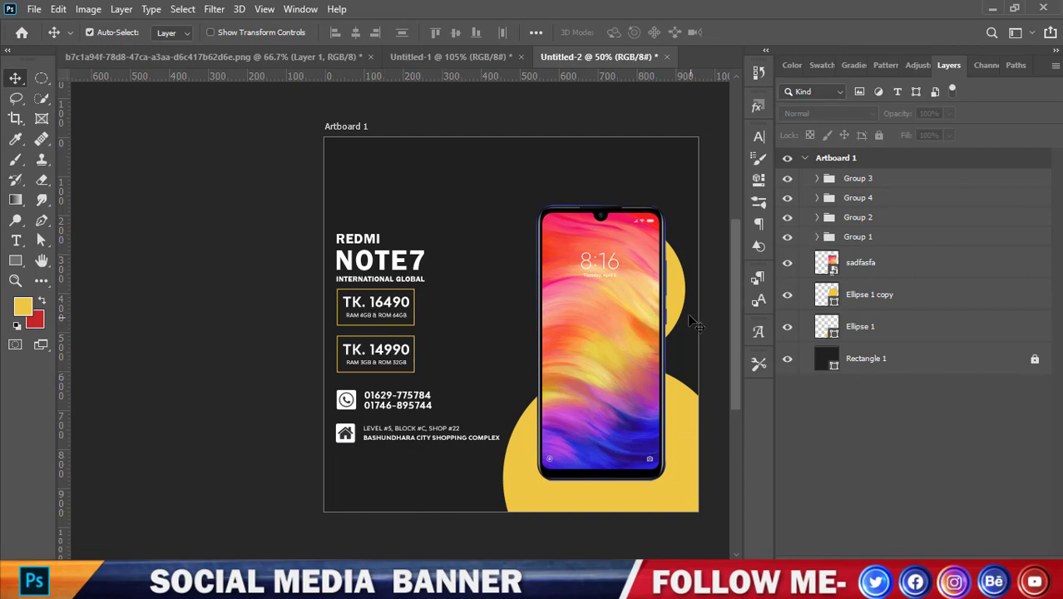
- Draw a yellow circle about 84 px wide above the REDMI text with the Ellipse tool
right_click(21, 259)
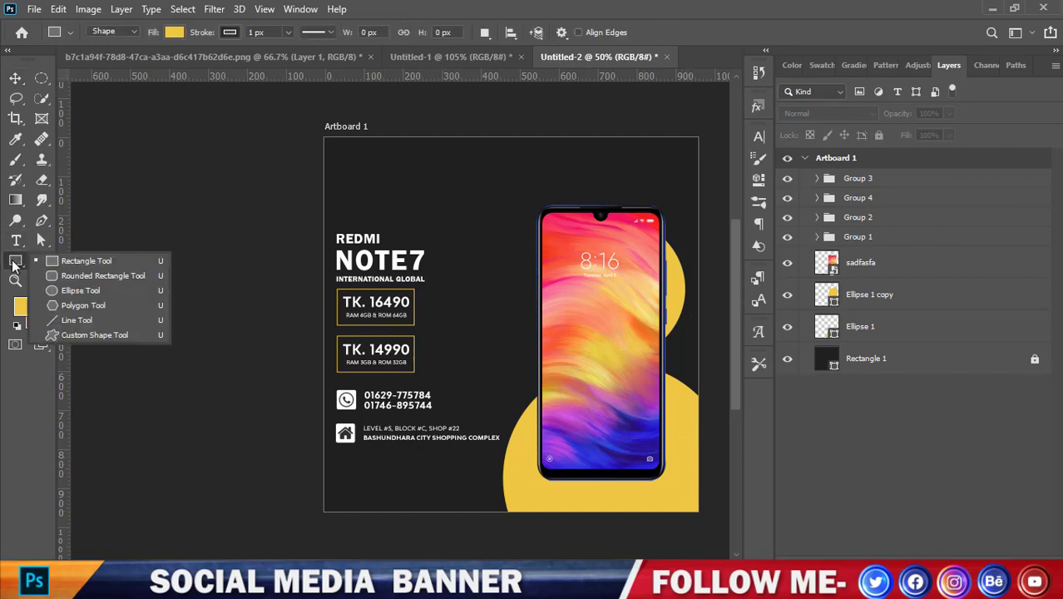
left_click(60, 290)
left_click_drag(369, 188, 404, 223)
left_click(715, 131)
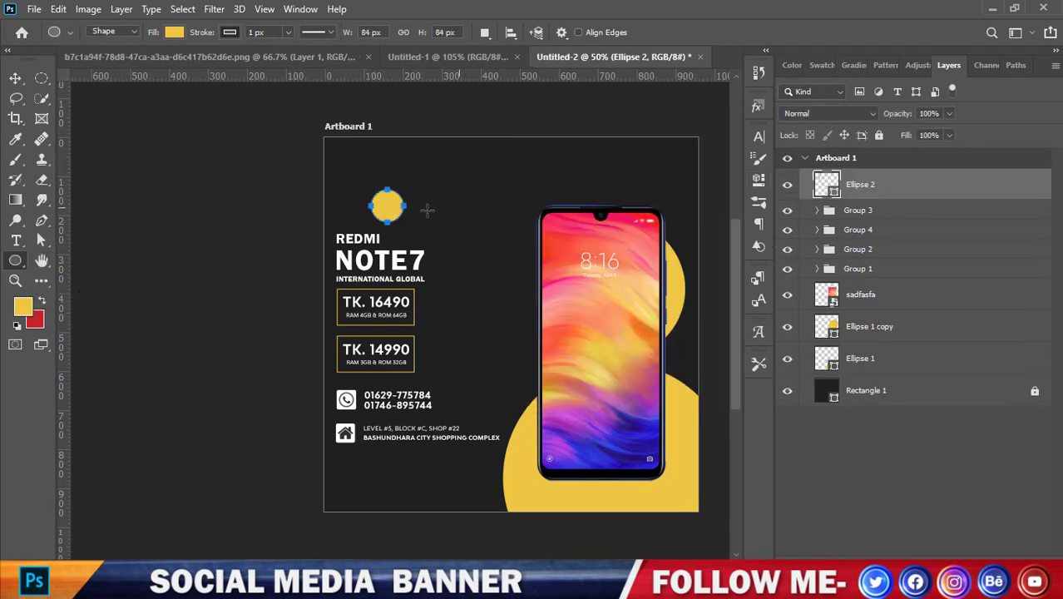
- Move the yellow circle just above REDMI and add two smaller copies of it, one above and one beside it
left_click(16, 79)
left_click_drag(381, 212, 359, 200)
left_click_drag(358, 202, 416, 228)
key("ctrl+t")
scroll(391, 162, "up", 1)
left_click(772, 33)
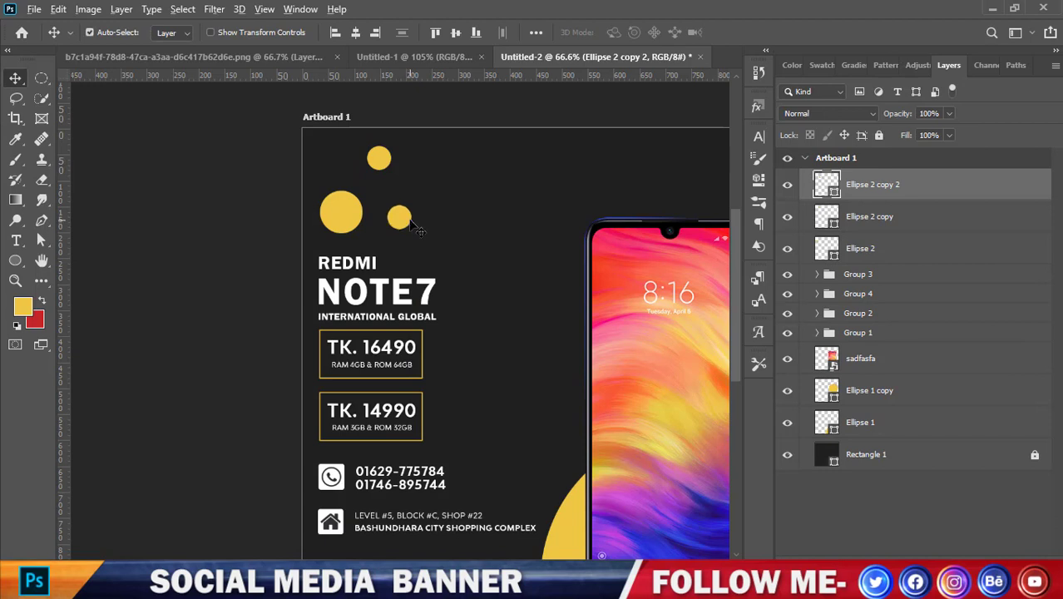
- Shrink the small circle beside the larger one above REDMI to about 46 px and adjust its position
key("ctrl+t")
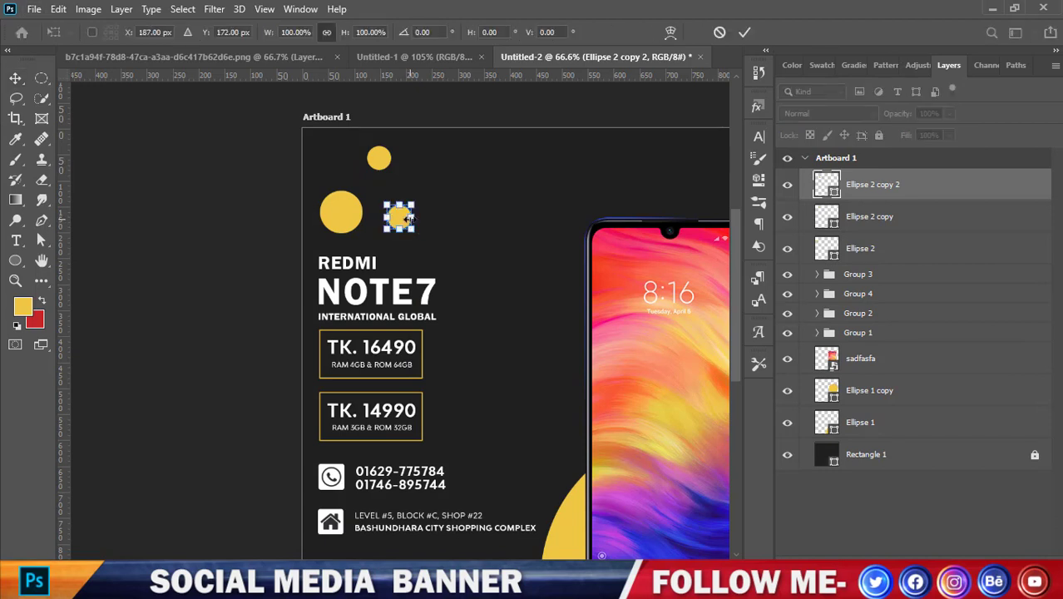
left_click_drag(408, 217, 405, 219)
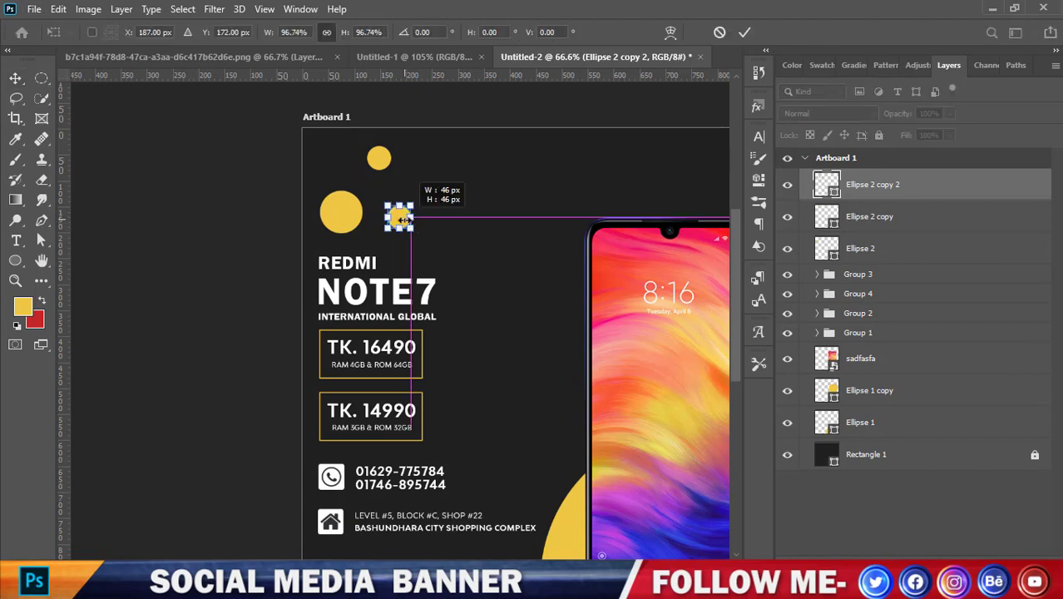
left_click(743, 31)
scroll(515, 203, "down", 2)
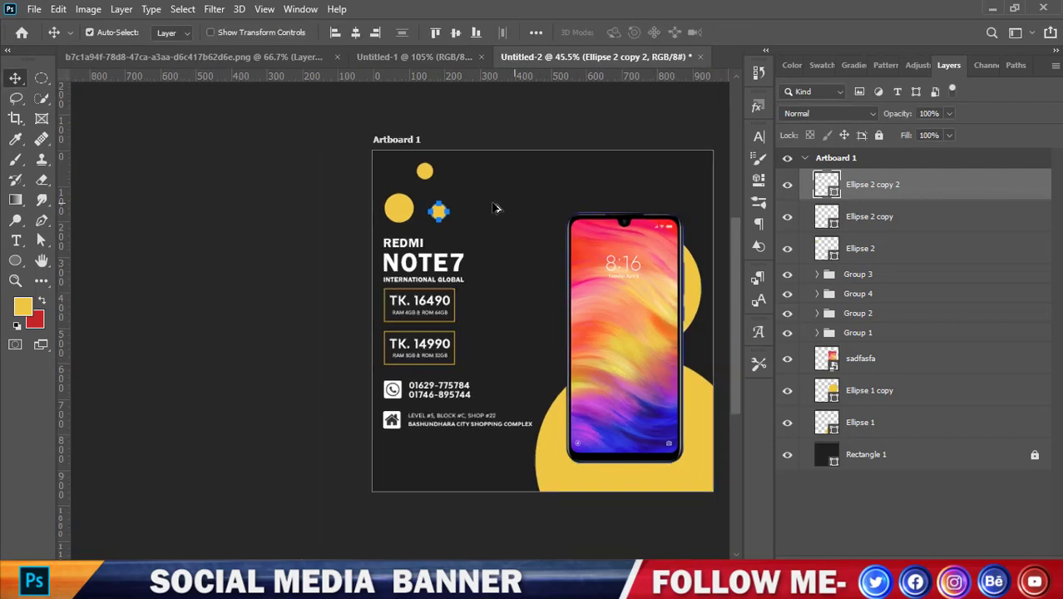
left_click(185, 187)
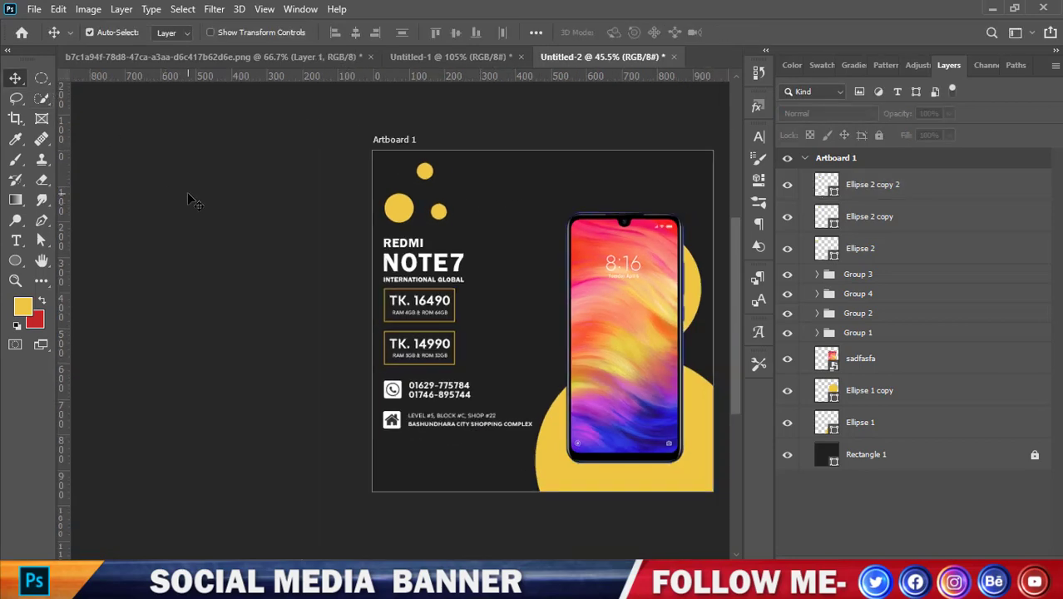
left_click(892, 194)
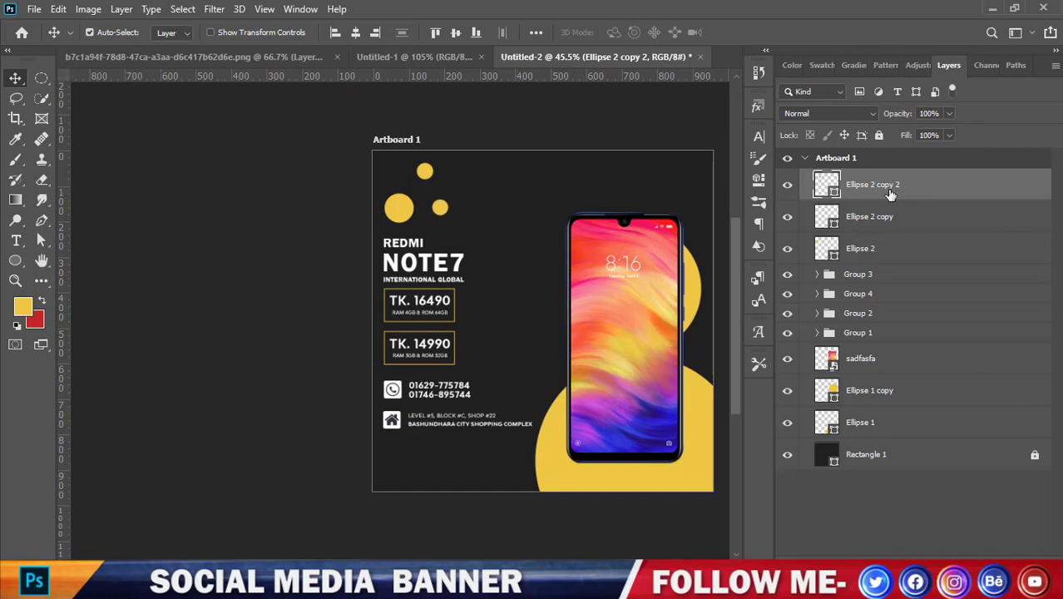
- Copy the large circle above REDMI onto the artboard's bottom edge below the address and scale the copy to about 156%
left_click_drag(396, 226, 448, 481)
scroll(496, 516, "up", 3)
key("ctrl+t")
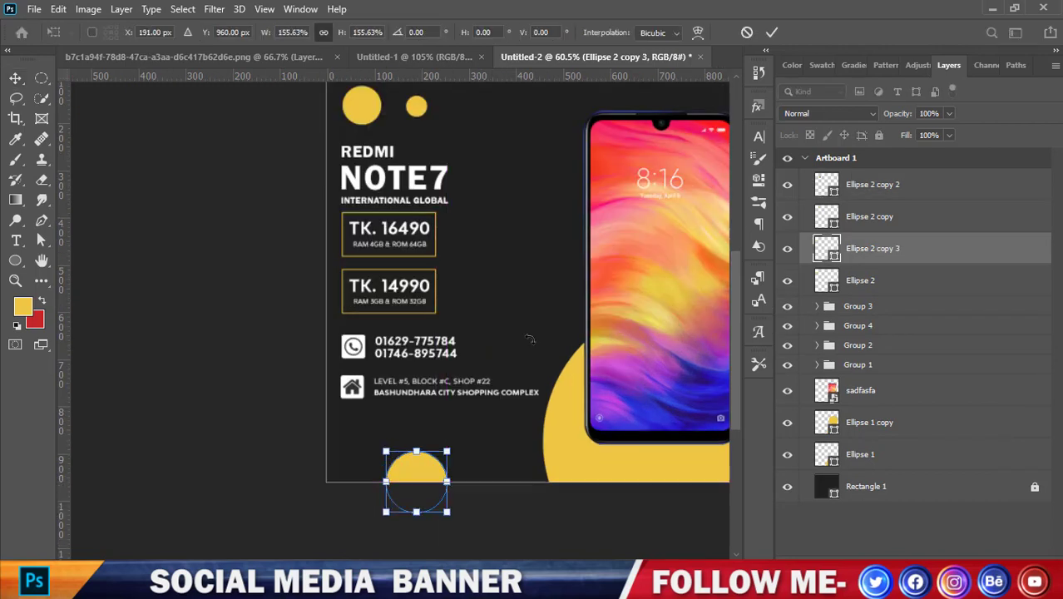
left_click(770, 34)
- Copy the large circle above REDMI to the empty area below the address and scale the copy to about 72%
left_click_drag(374, 116, 474, 433)
key("ctrl+t")
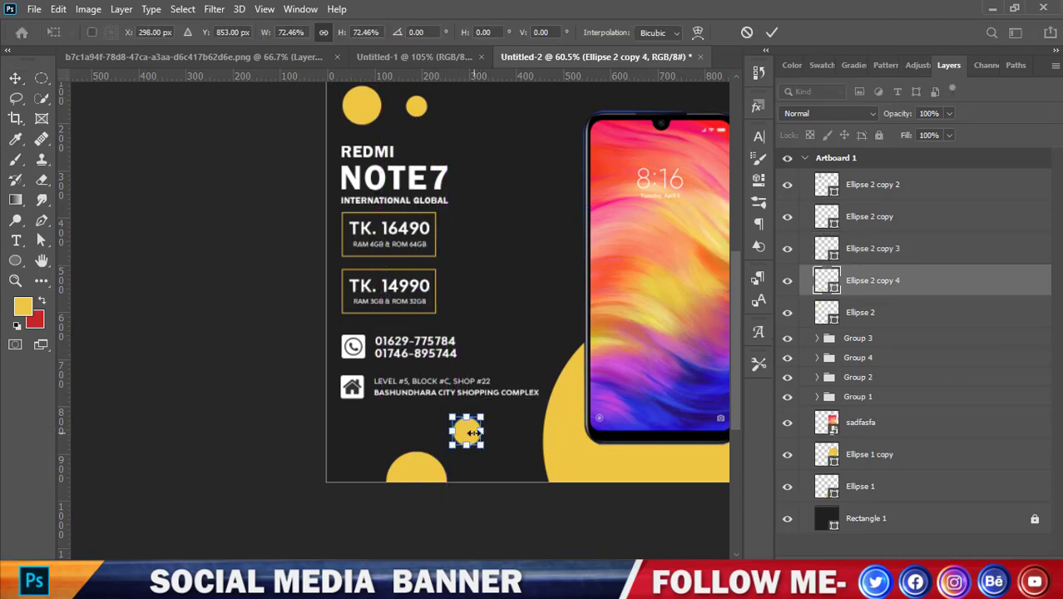
left_click(771, 34)
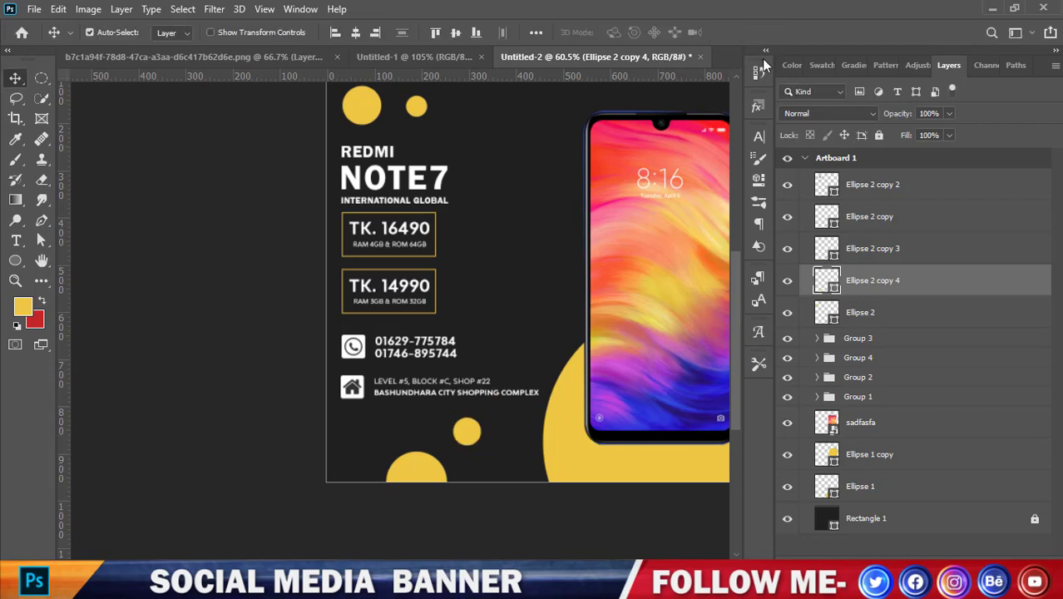
- Copy the small circle below the address onto the artboard's bottom edge, between the half circle and the big yellow circle
left_click_drag(480, 443, 519, 499)
scroll(532, 391, "down", 3)
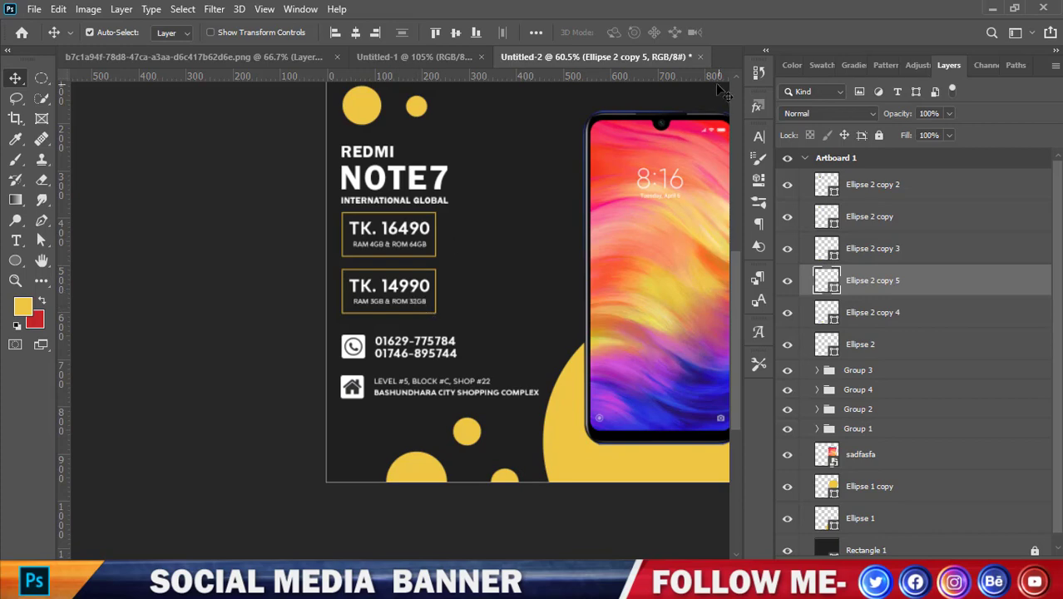
scroll(375, 409, "down", 1)
scroll(421, 439, "up", 2)
scroll(405, 309, "down", 2)
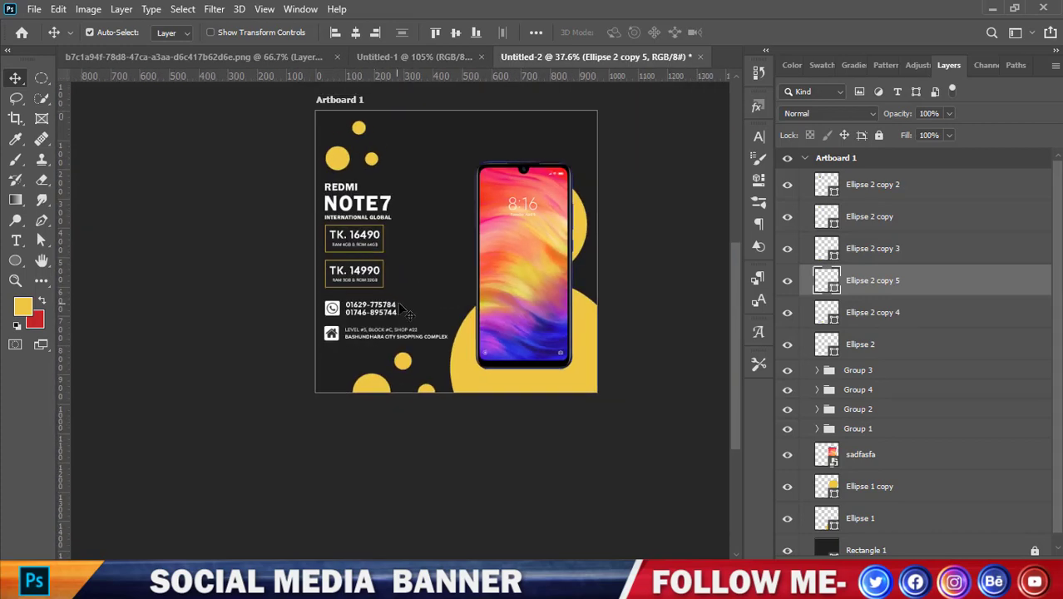
- Recolour the large circle above REDMI with the pinkish red f72651 sampled from the phone's wallpaper
left_click(338, 243)
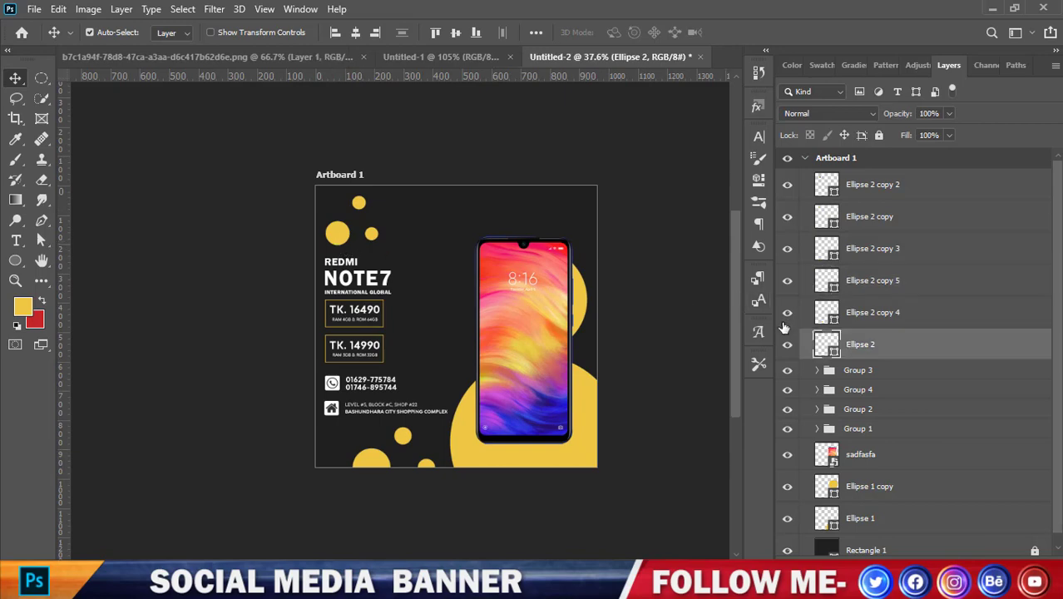
double_click(828, 344)
left_click(497, 254)
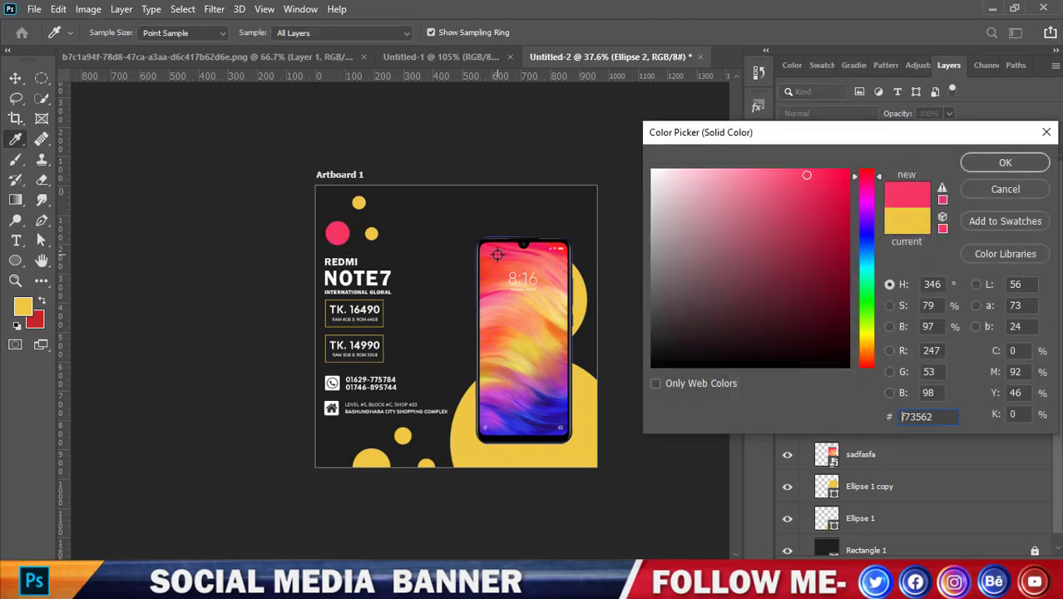
left_click(496, 250)
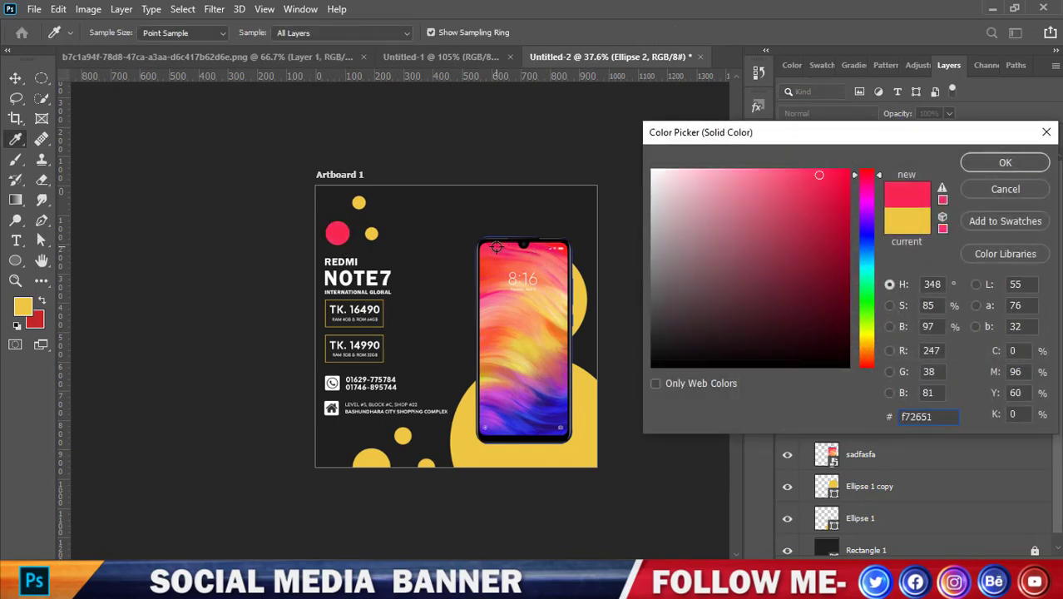
left_click(1005, 162)
left_click(433, 212)
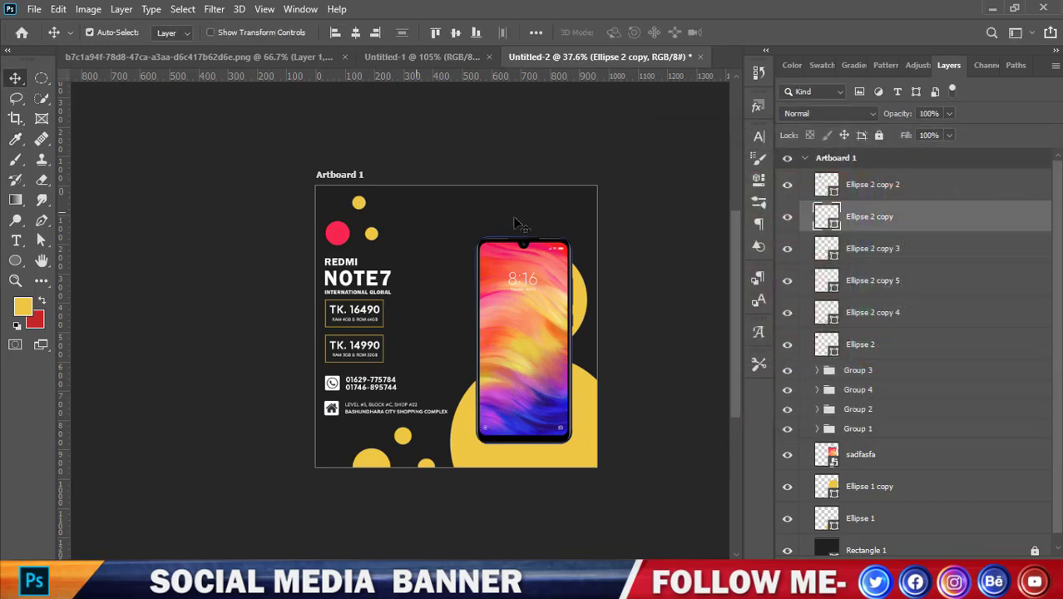
double_click(818, 210)
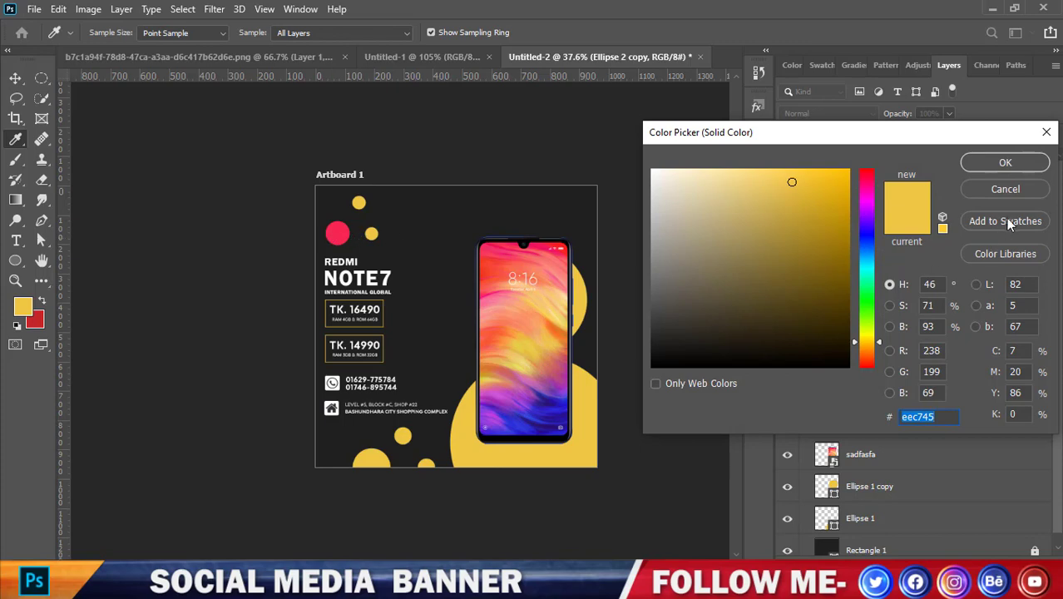
left_click(998, 190)
- Recolour the small circle beside the red one with purple 8b39d0 sampled from the phone's wallpaper
left_click(375, 241)
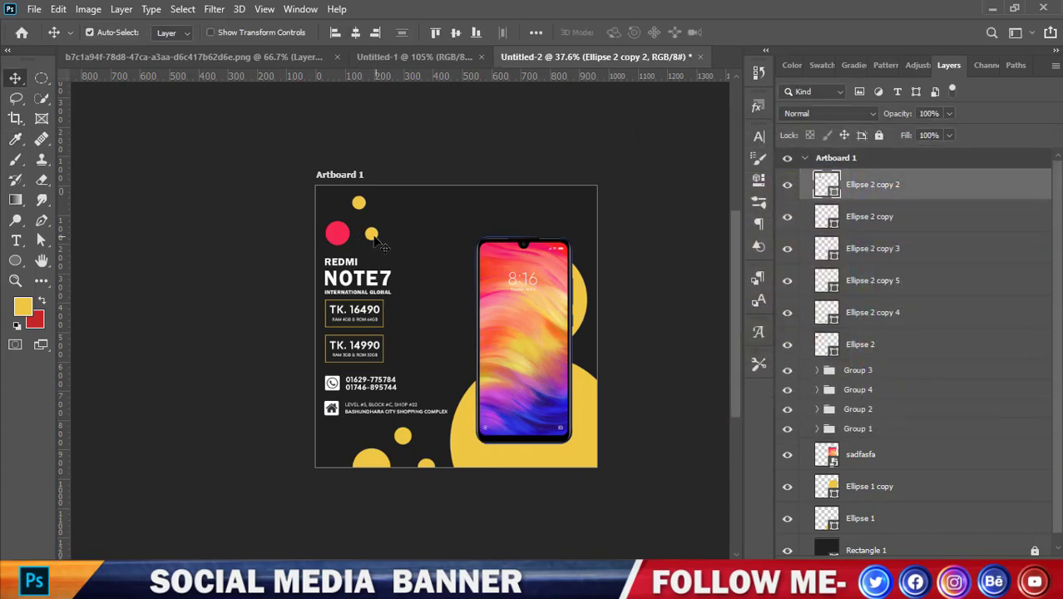
double_click(826, 186)
left_click(505, 407)
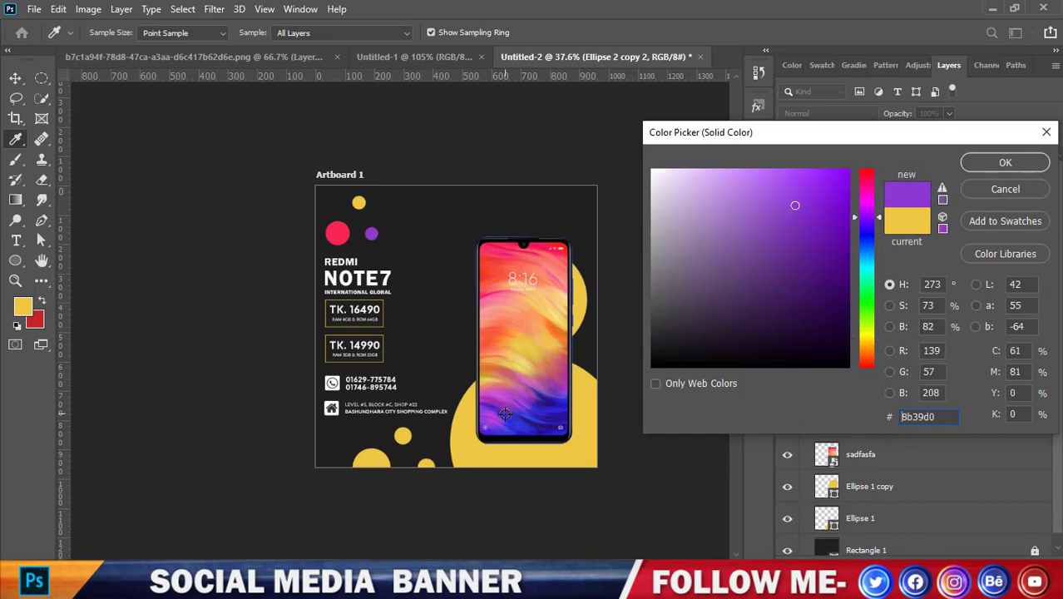
left_click(998, 166)
- Recolour the large half circle on the artboard's bottom edge with blue 2f2bb5 sampled from the phone's wallpaper
left_click(375, 462)
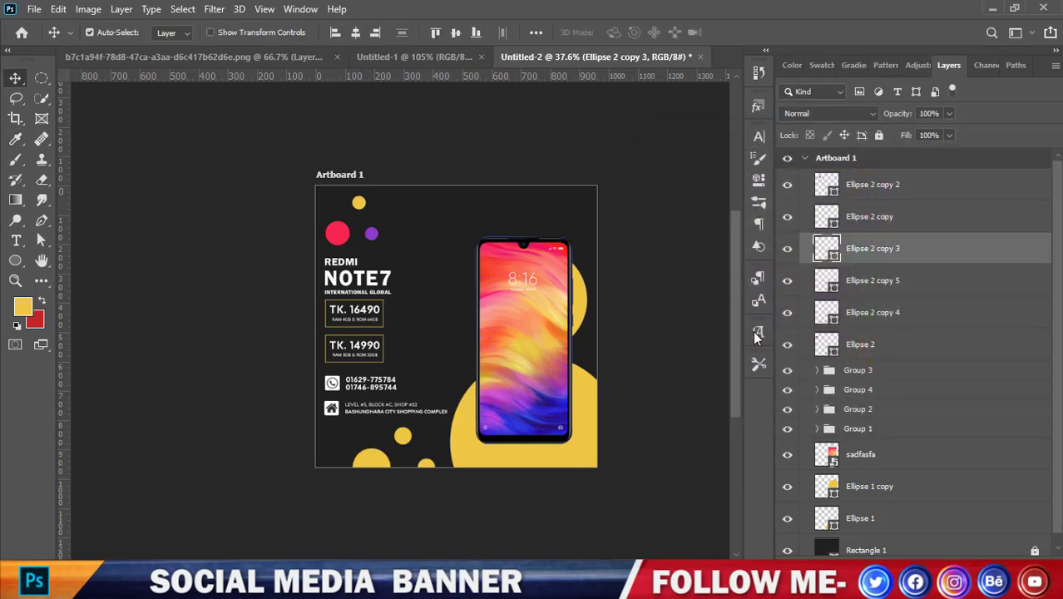
double_click(828, 253)
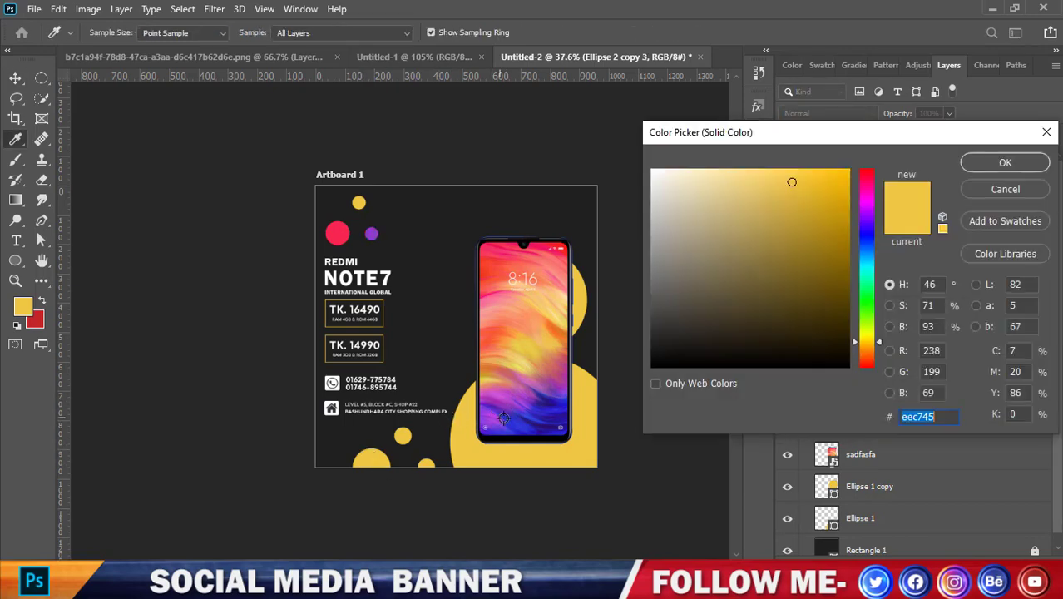
left_click(509, 418)
left_click(517, 419)
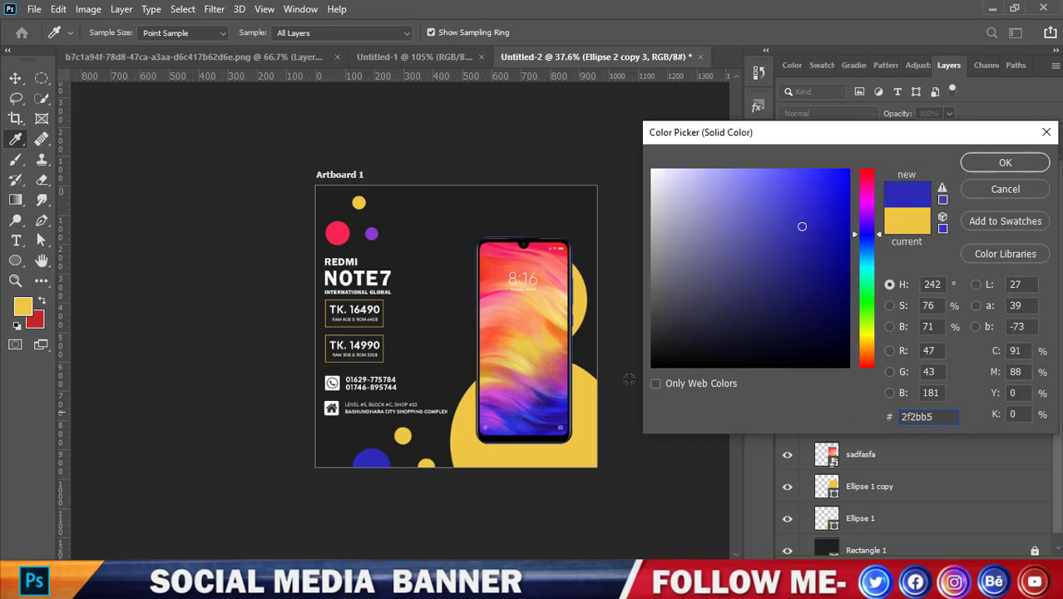
left_click(1005, 163)
- Recolour the small circle below the address with the pinkish red f73763 sampled from the phone's wallpaper, and deselect it
left_click(406, 444)
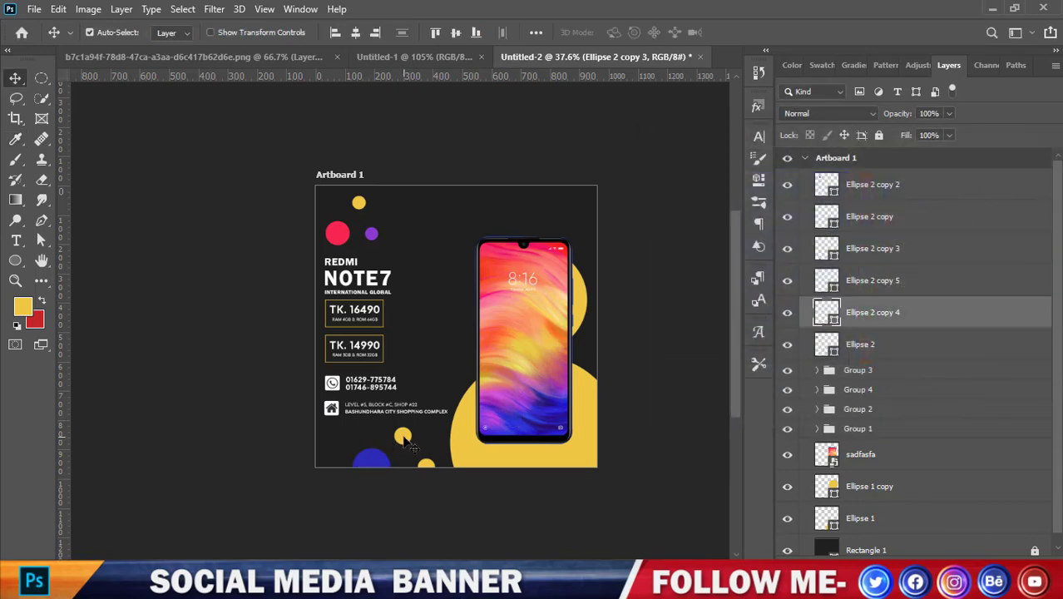
double_click(827, 313)
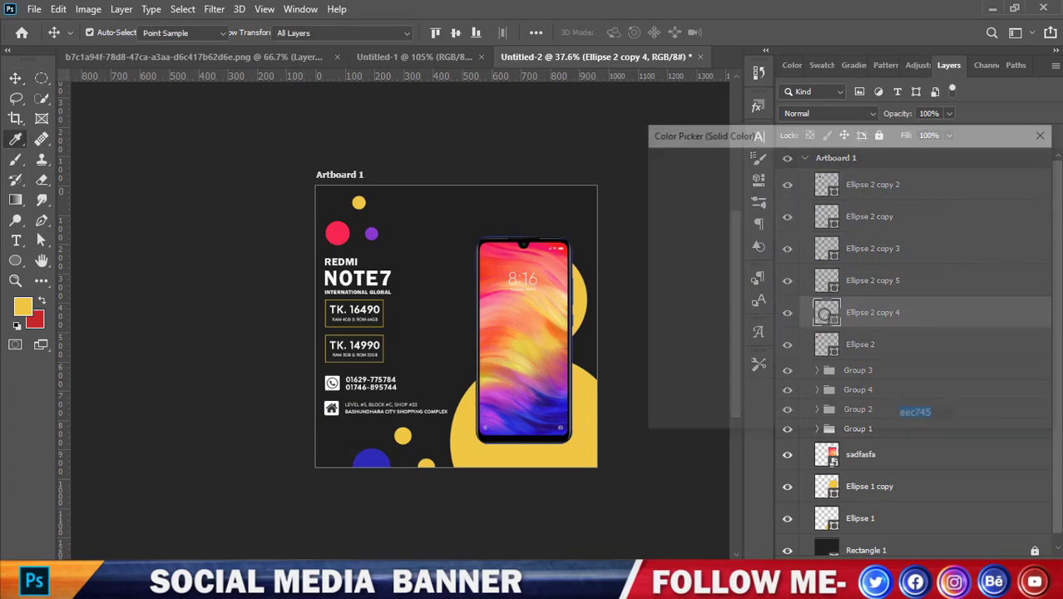
left_click_drag(562, 295, 496, 255)
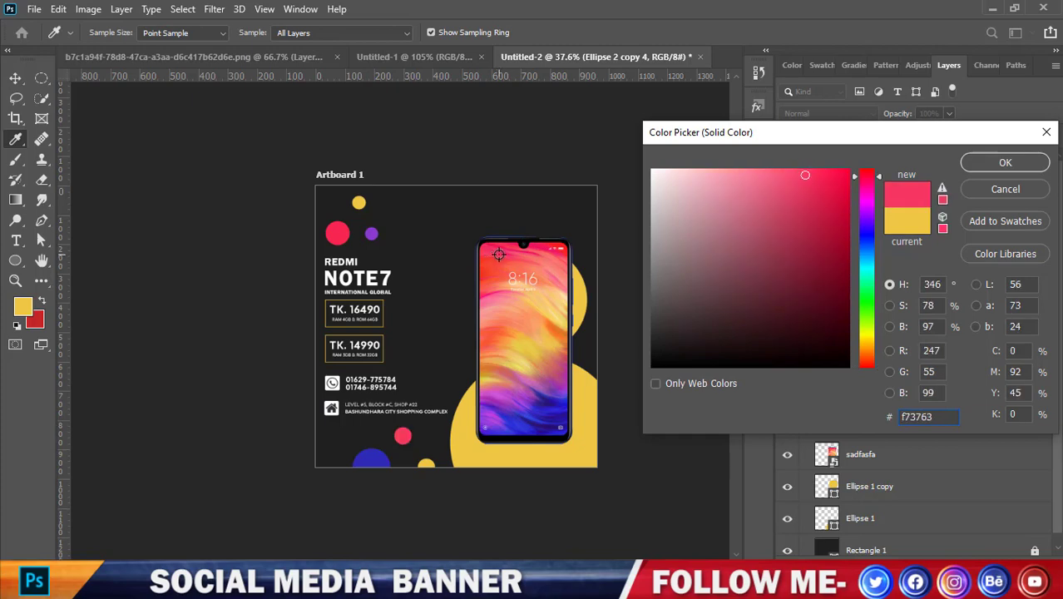
left_click(1005, 163)
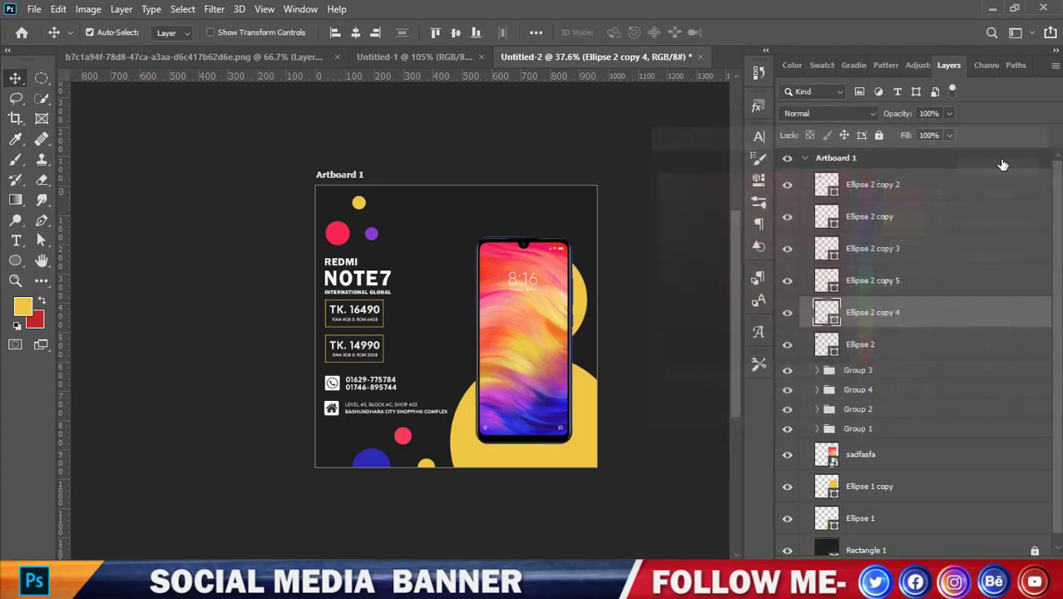
left_click(498, 133)
scroll(392, 498, "up", 3)
scroll(632, 329, "down", 2)
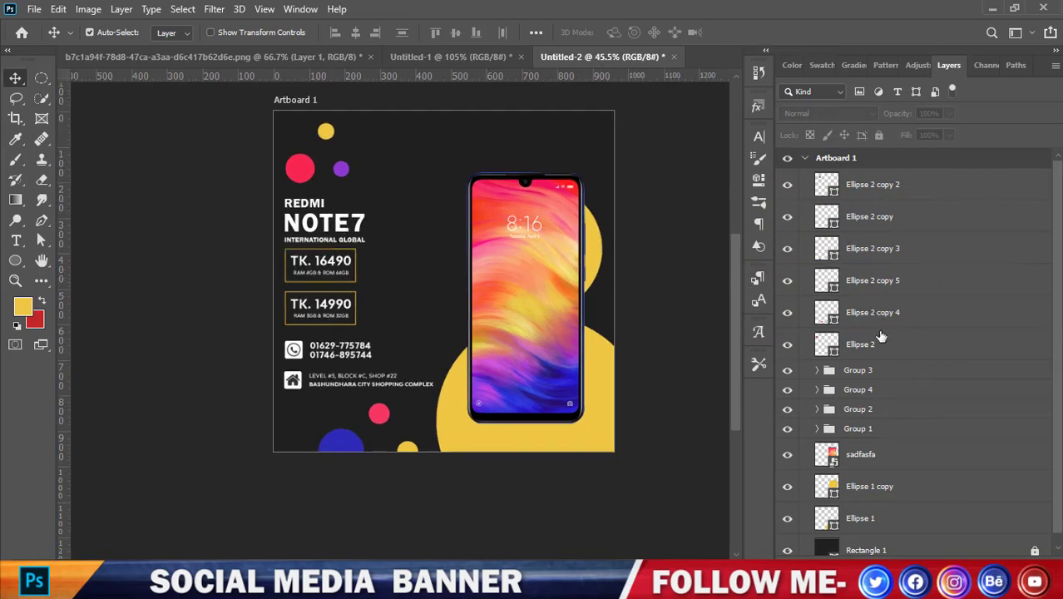
- Nudge Group 3, holding the title, price boxes and contact details, slightly right to an X position of 248.68 px
scroll(883, 325, "down", 1)
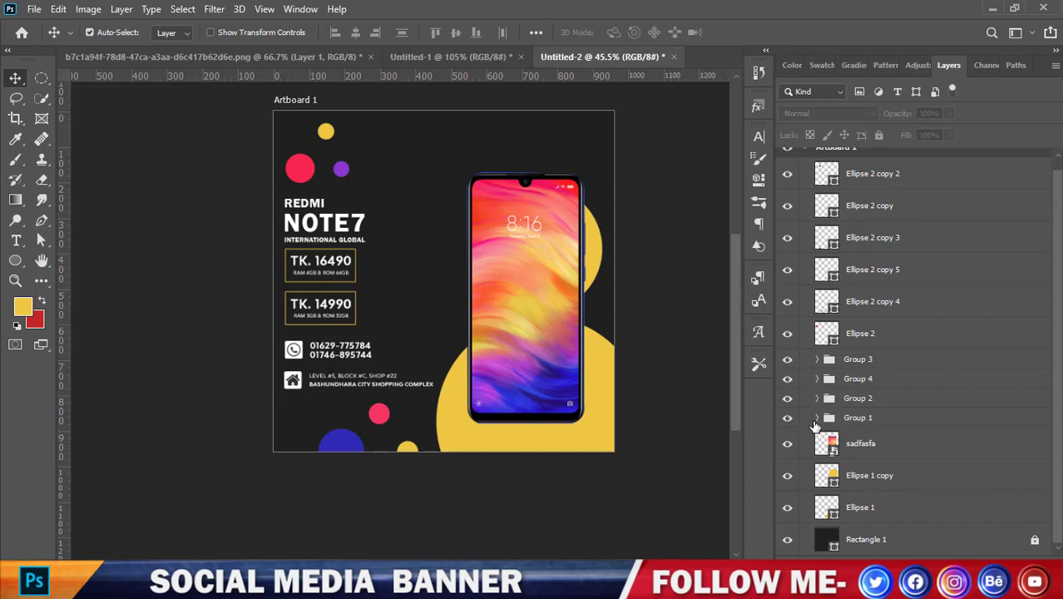
left_click(788, 361)
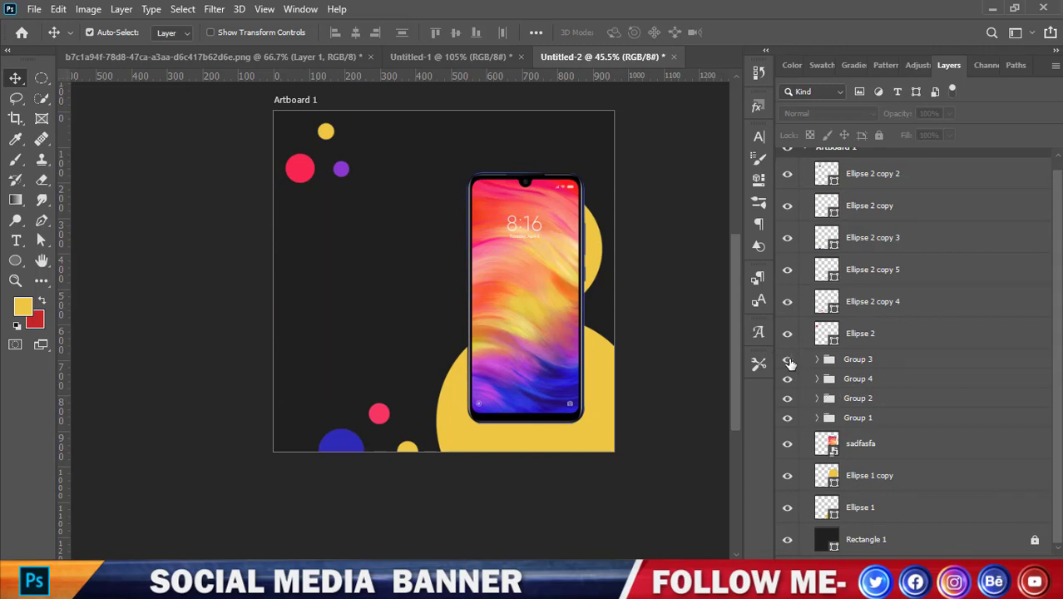
left_click(789, 361)
left_click(883, 365)
key("ctrl+t")
key("Right")
key("Right")
key("Right")
key("Right")
key("Right")
key("Right")
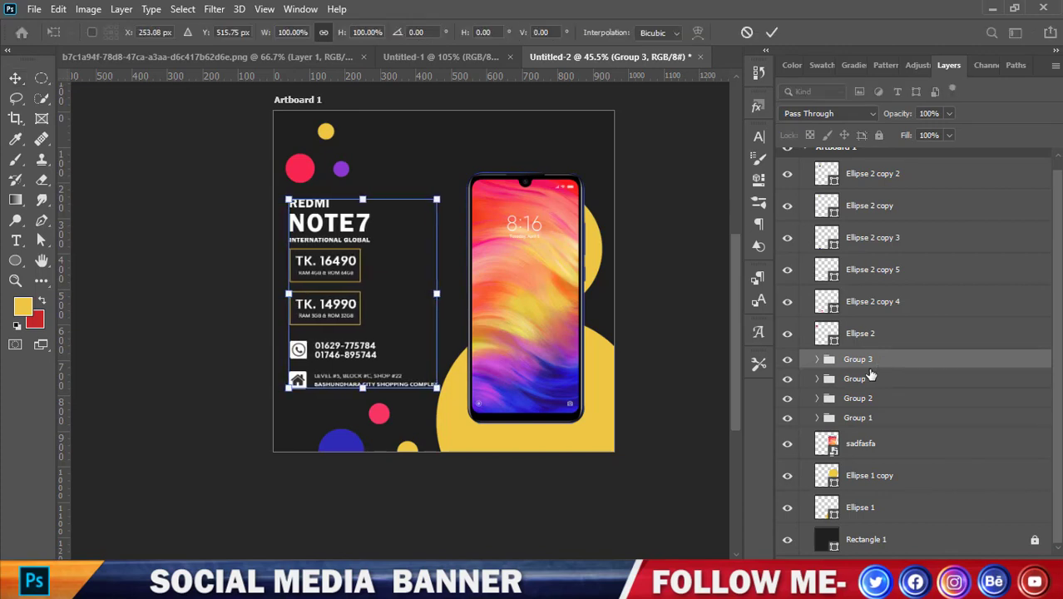
key("Left")
key("Left")
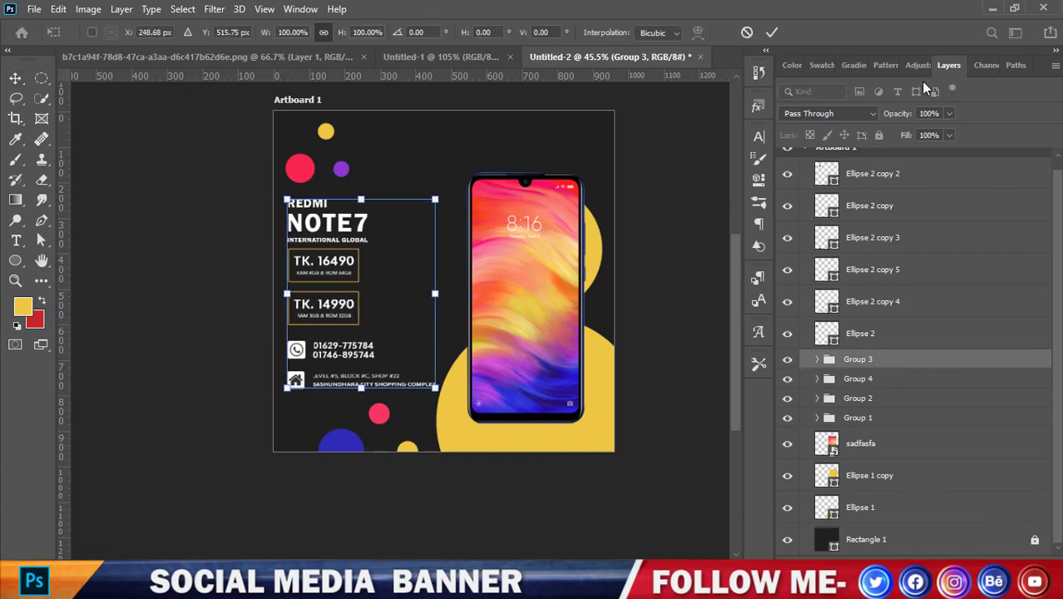
left_click(772, 32)
scroll(513, 236, "down", 1)
scroll(512, 232, "down", 1)
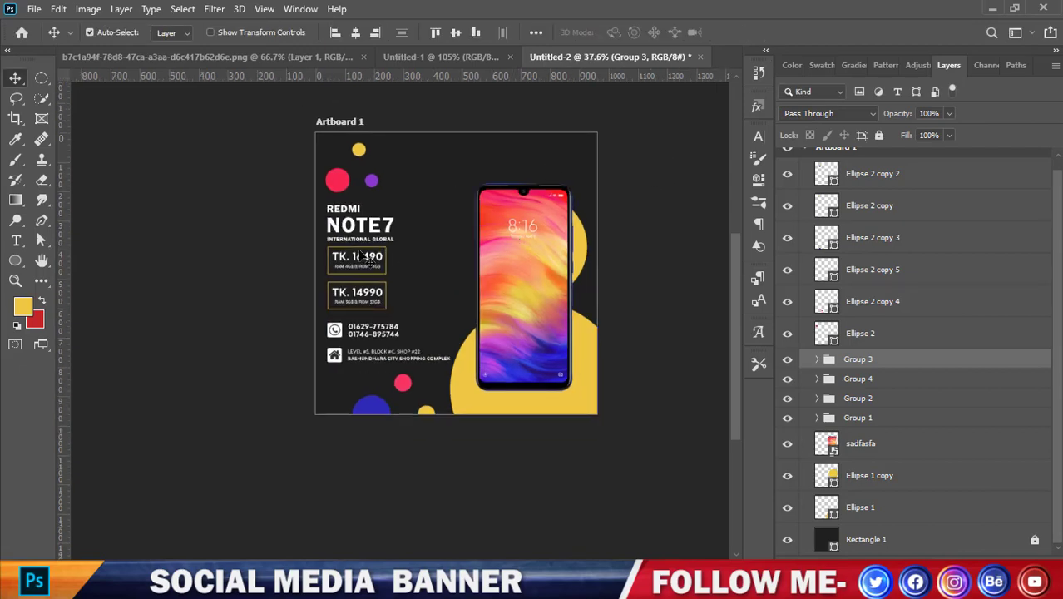
scroll(417, 209, "up", 1)
scroll(635, 208, "up", 1)
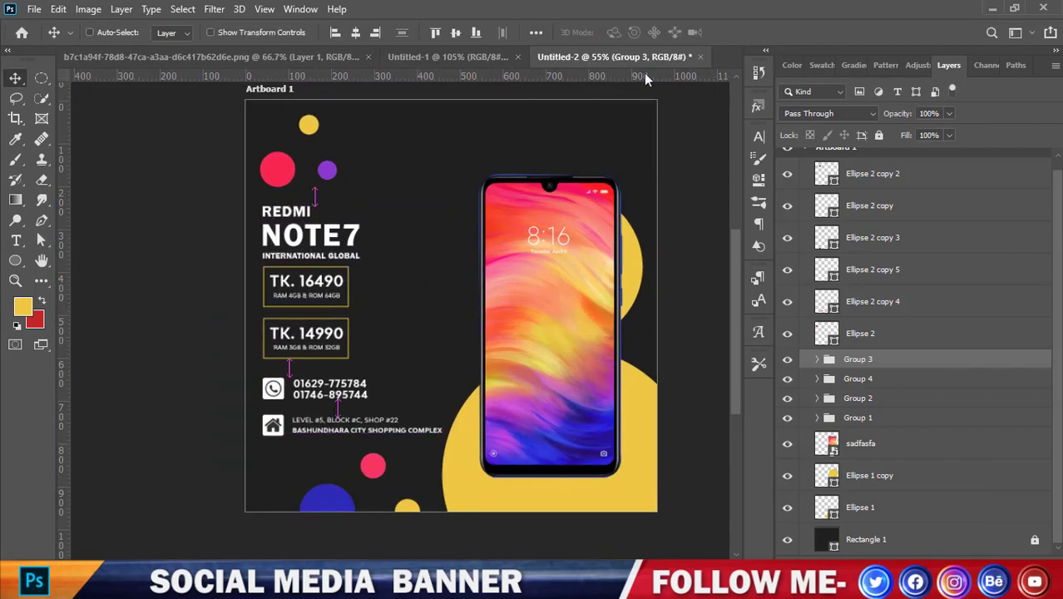
scroll(654, 190, "up", 1)
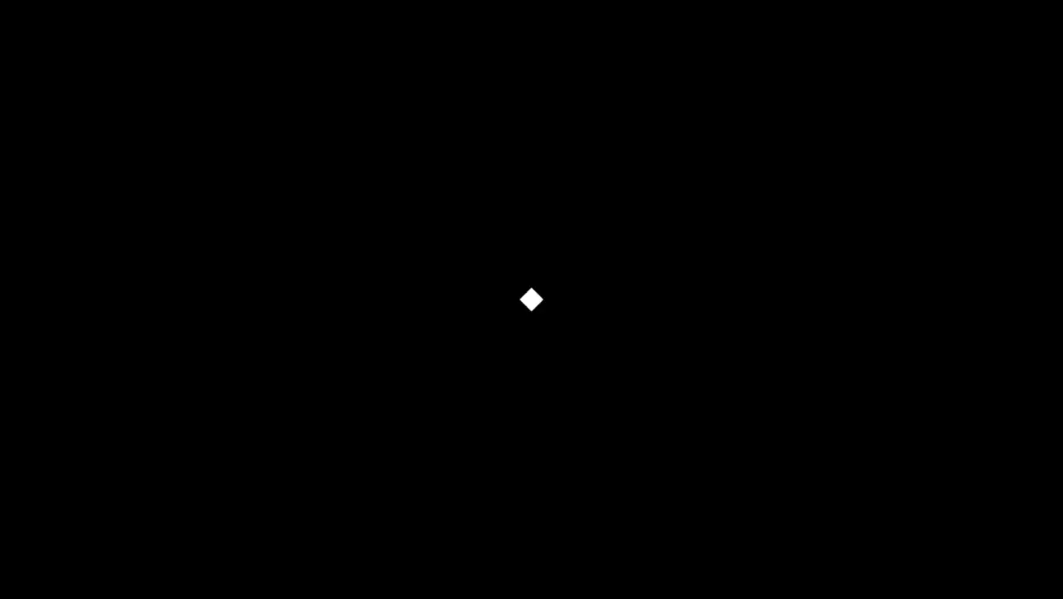